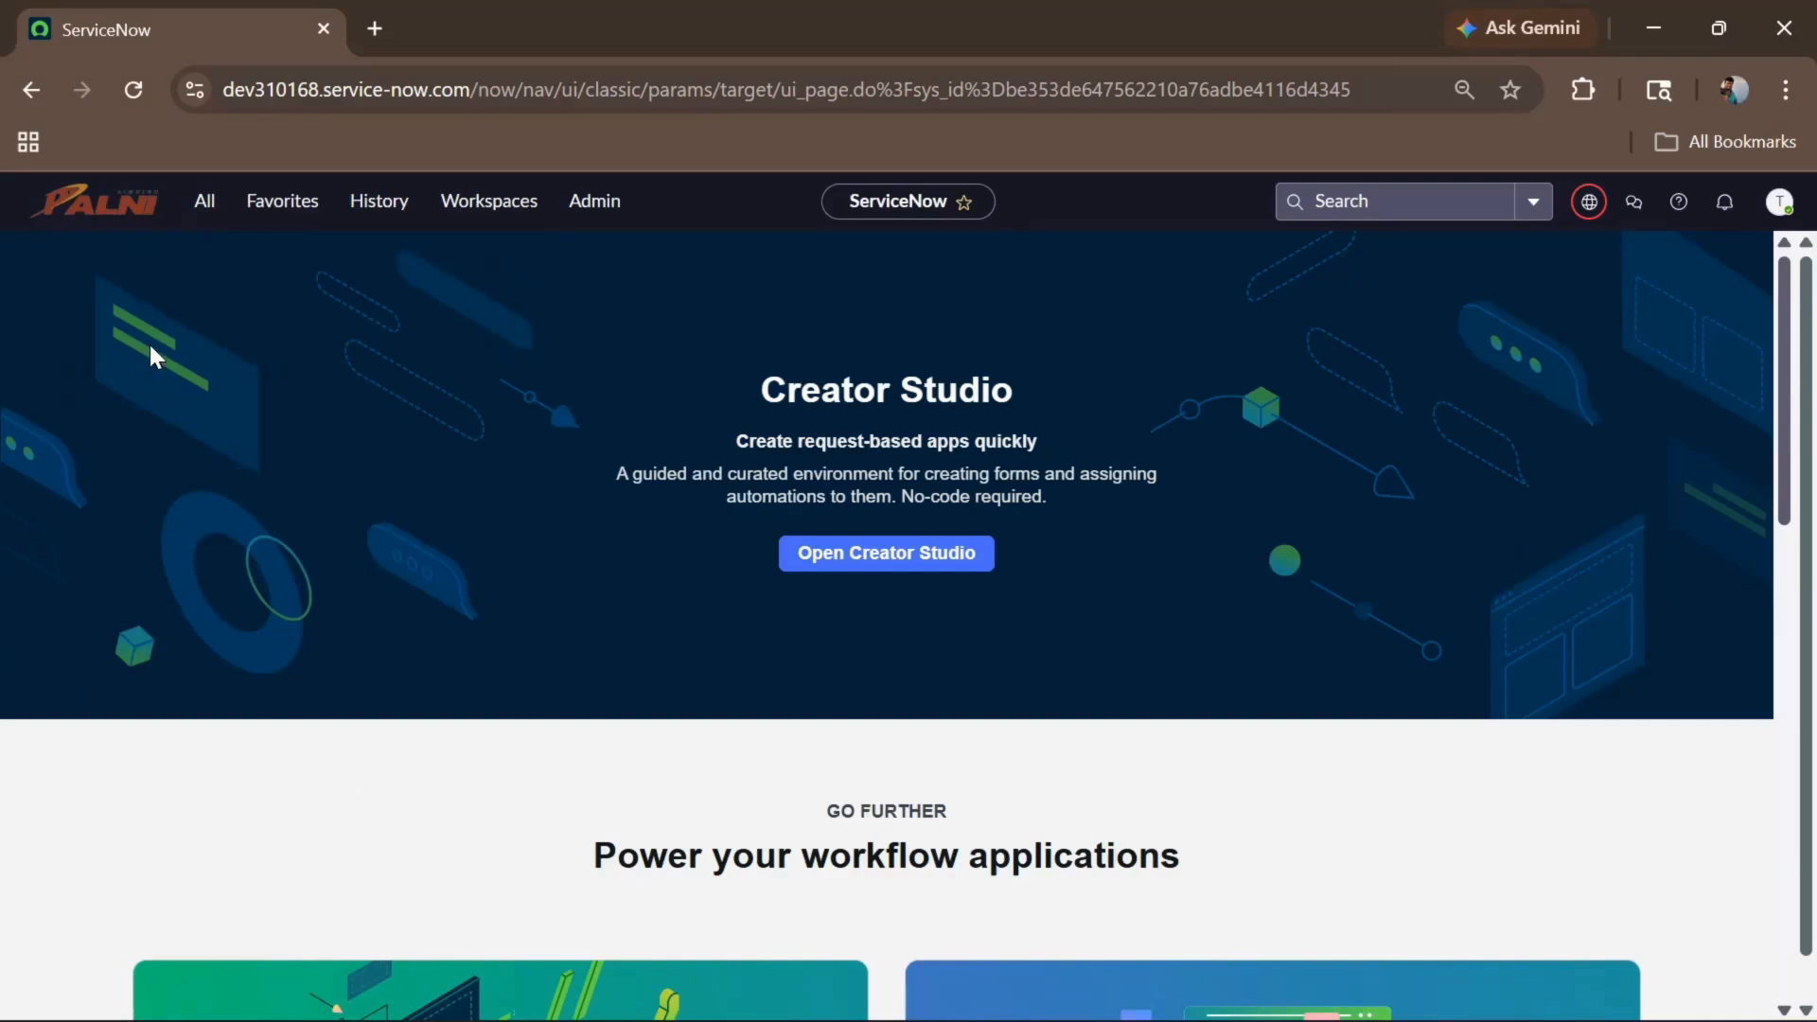
# Step: Open the Automated Test Framework's Tests list and view the test "Reject change request by approver"
pyautogui.click(205, 219)
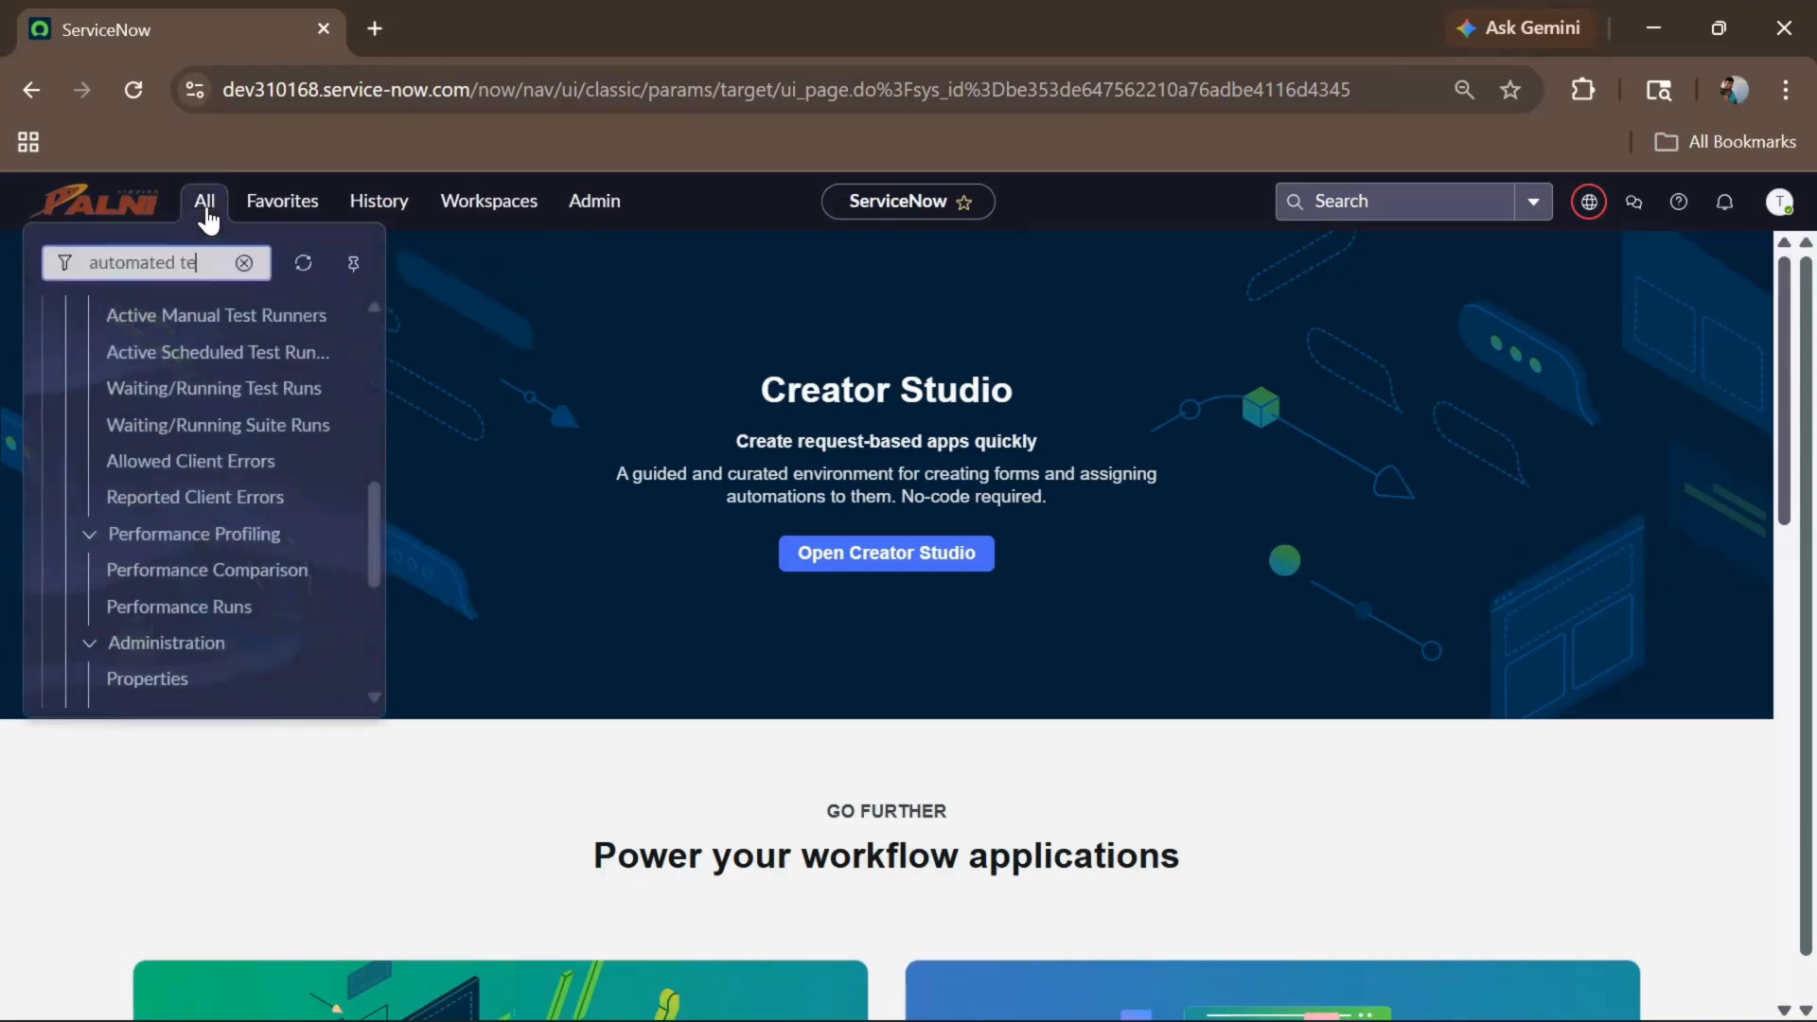
pyautogui.scroll(4, 168, 494)
pyautogui.scroll(3, 168, 494)
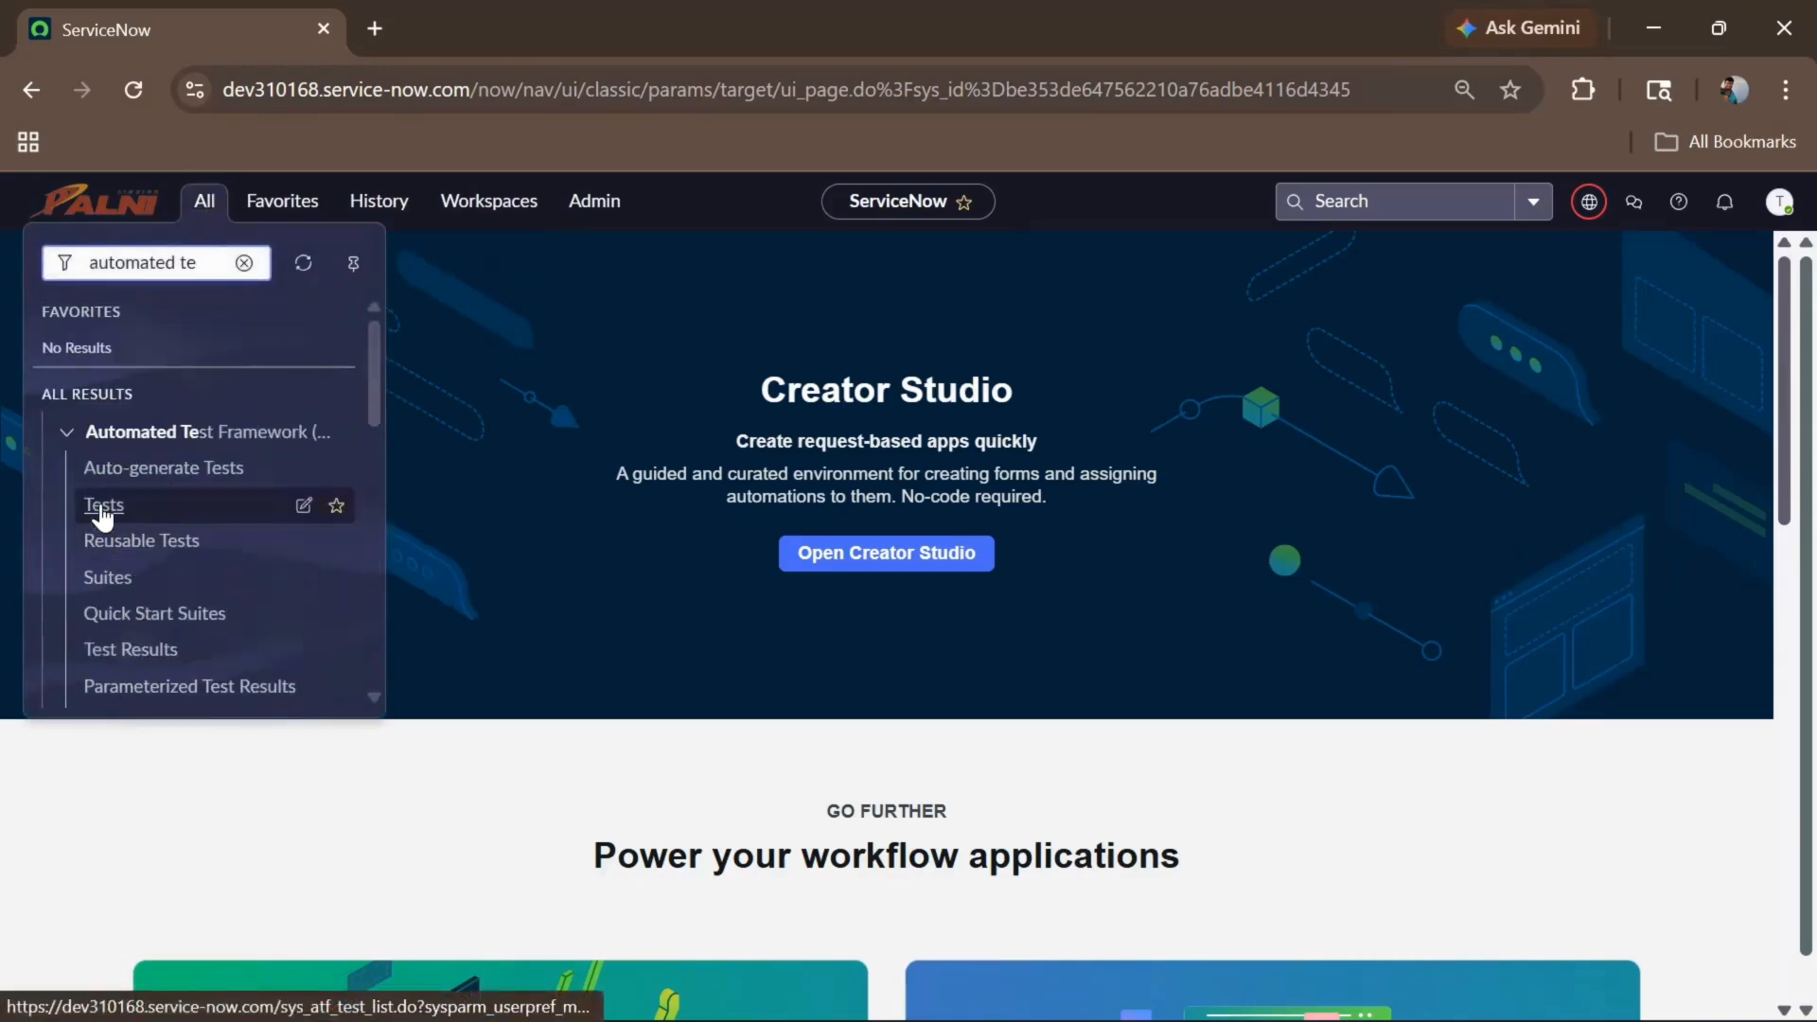
pyautogui.click(103, 506)
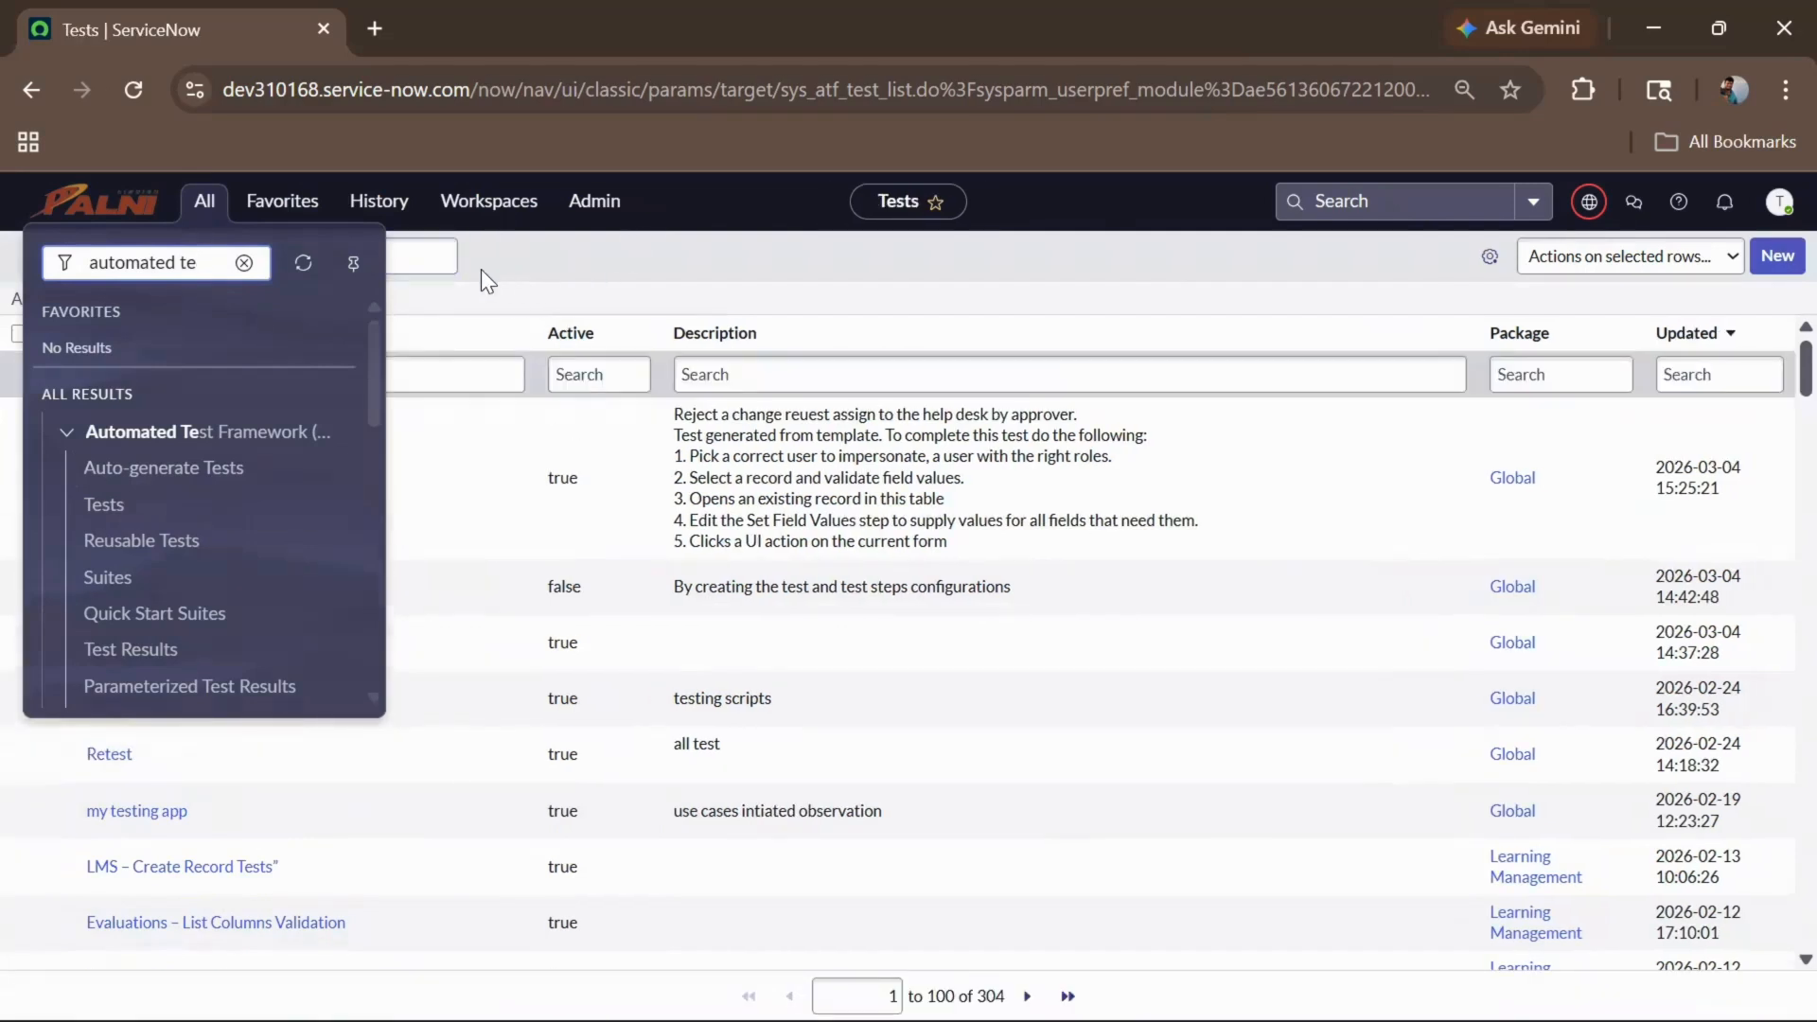
pyautogui.click(480, 269)
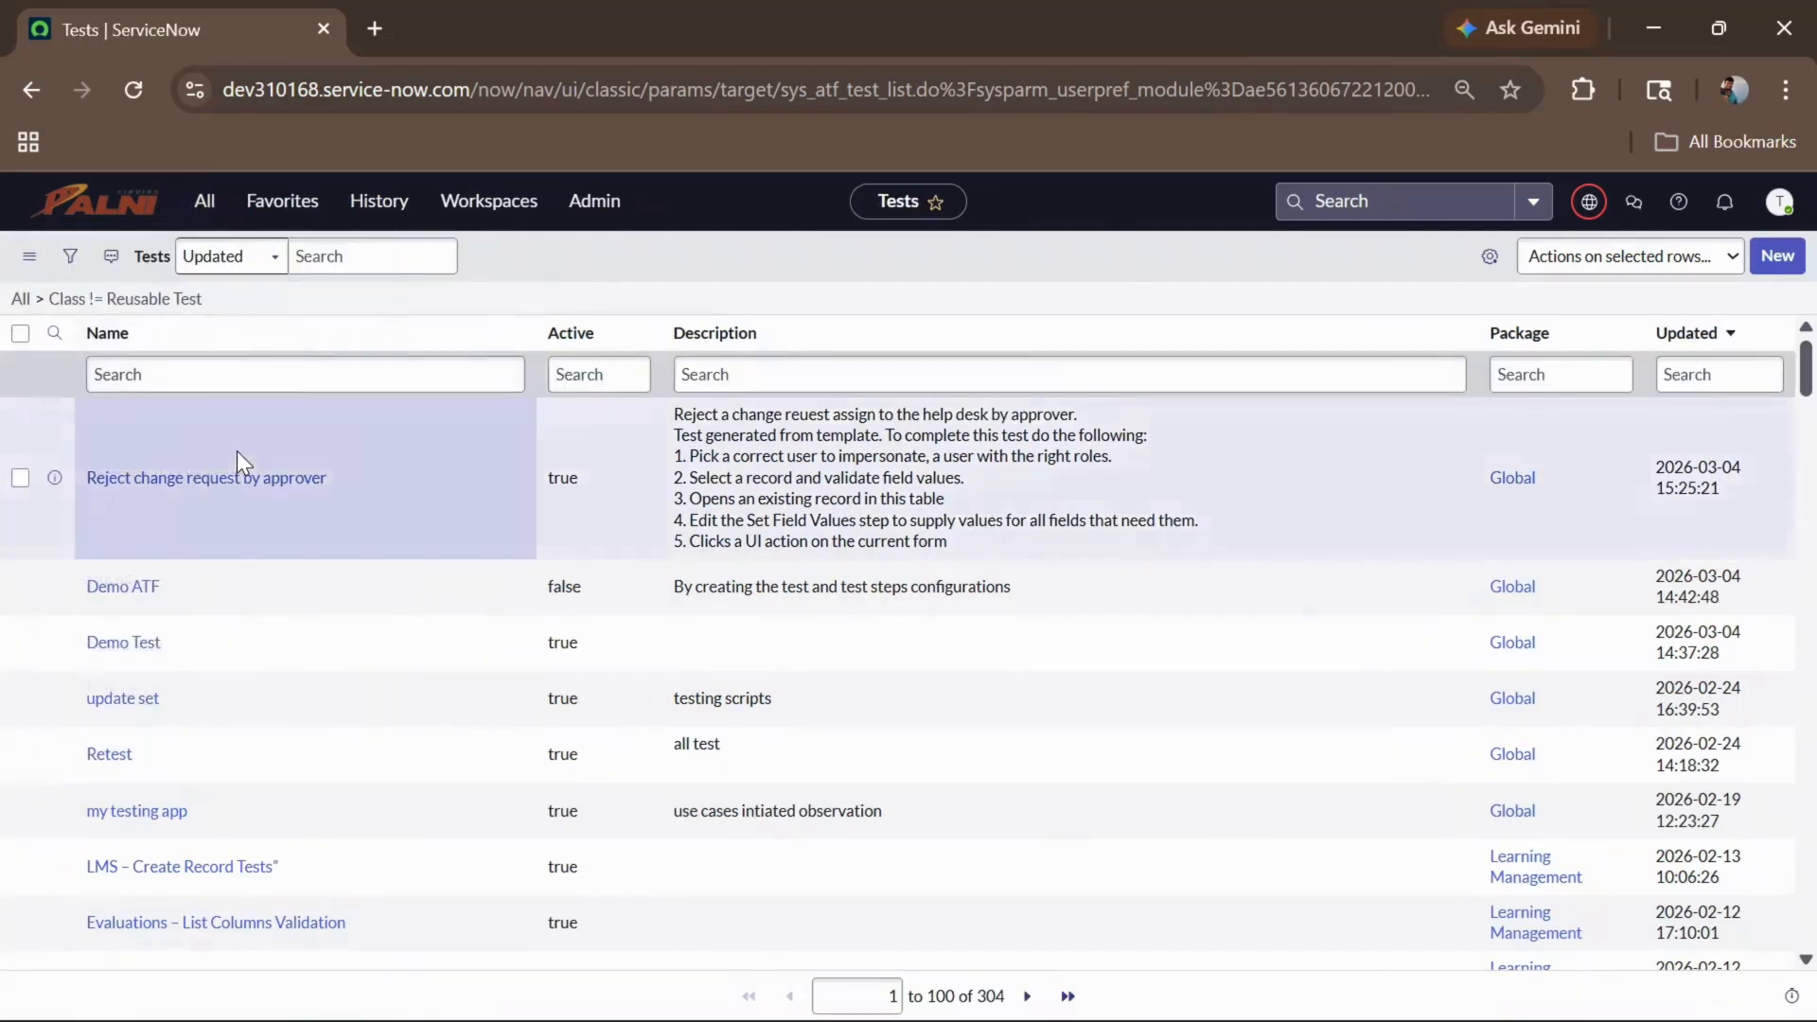
pyautogui.click(207, 478)
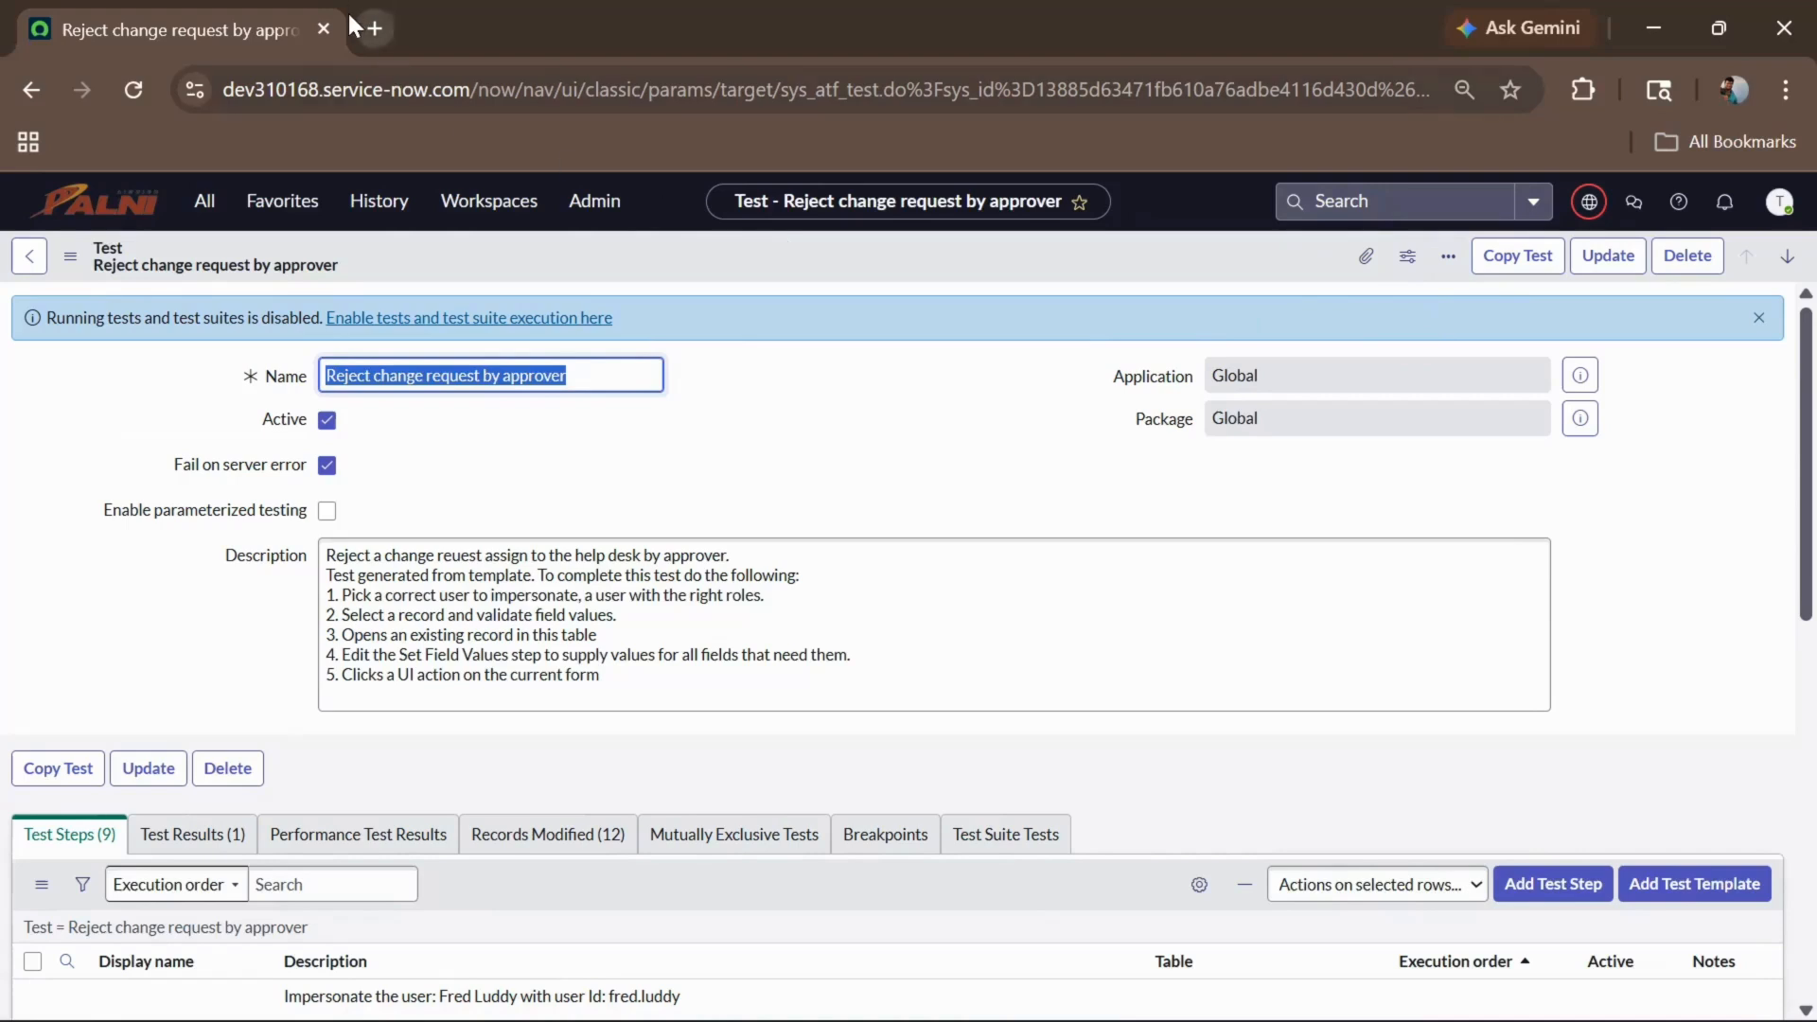
# Step: Enable test/test suite execution and scheduled test suite execution in the Automated Test Framework properties, and save them
pyautogui.click(206, 202)
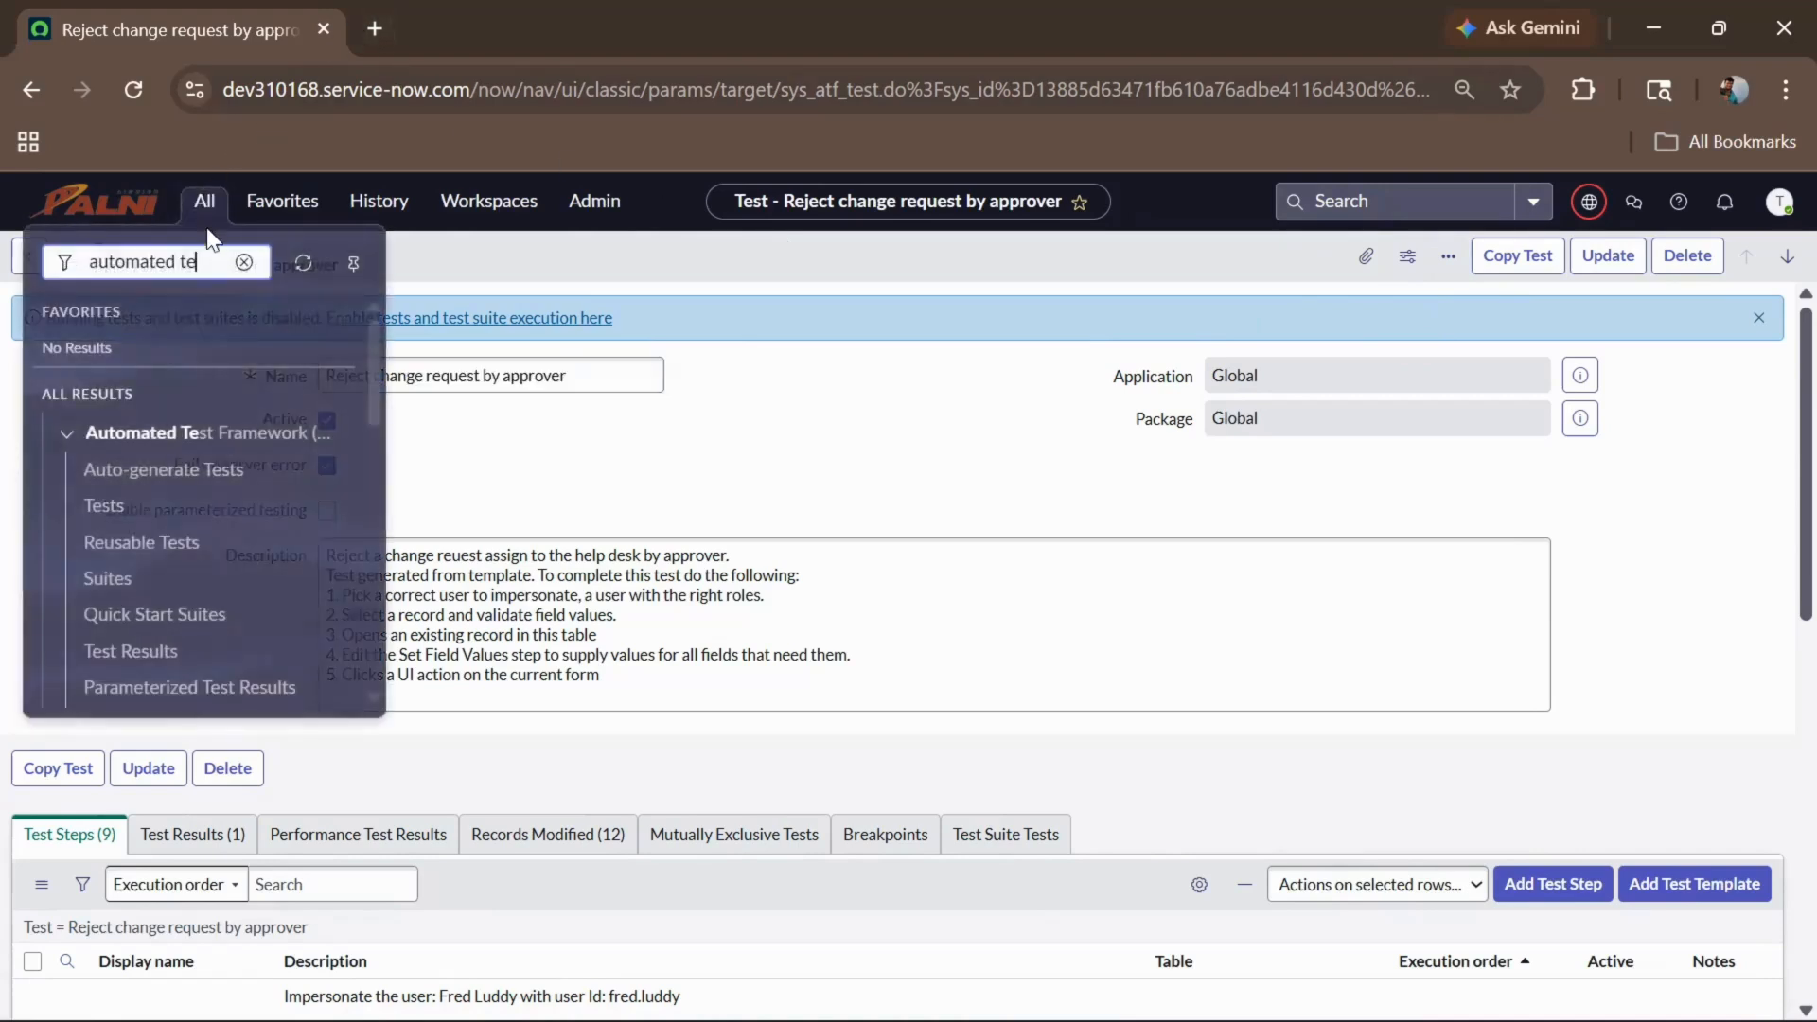
pyautogui.scroll(-3, 219, 407)
pyautogui.scroll(-8, 220, 417)
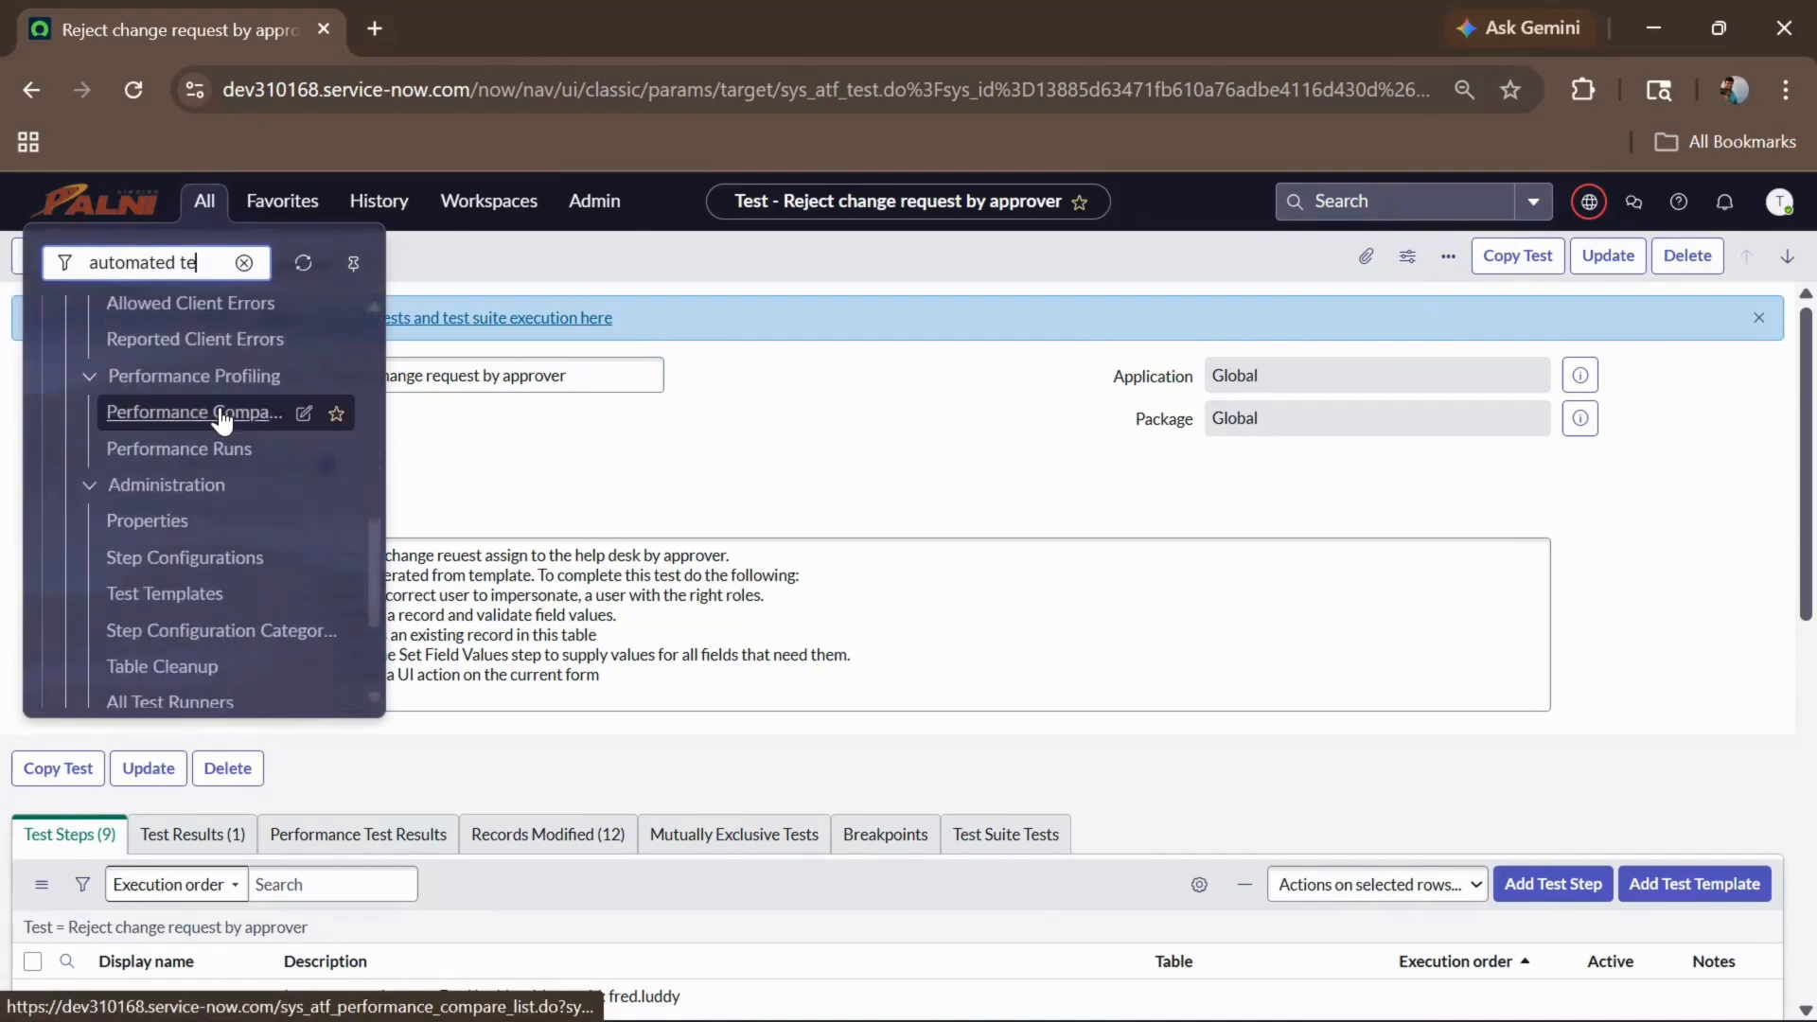
pyautogui.scroll(4, 220, 417)
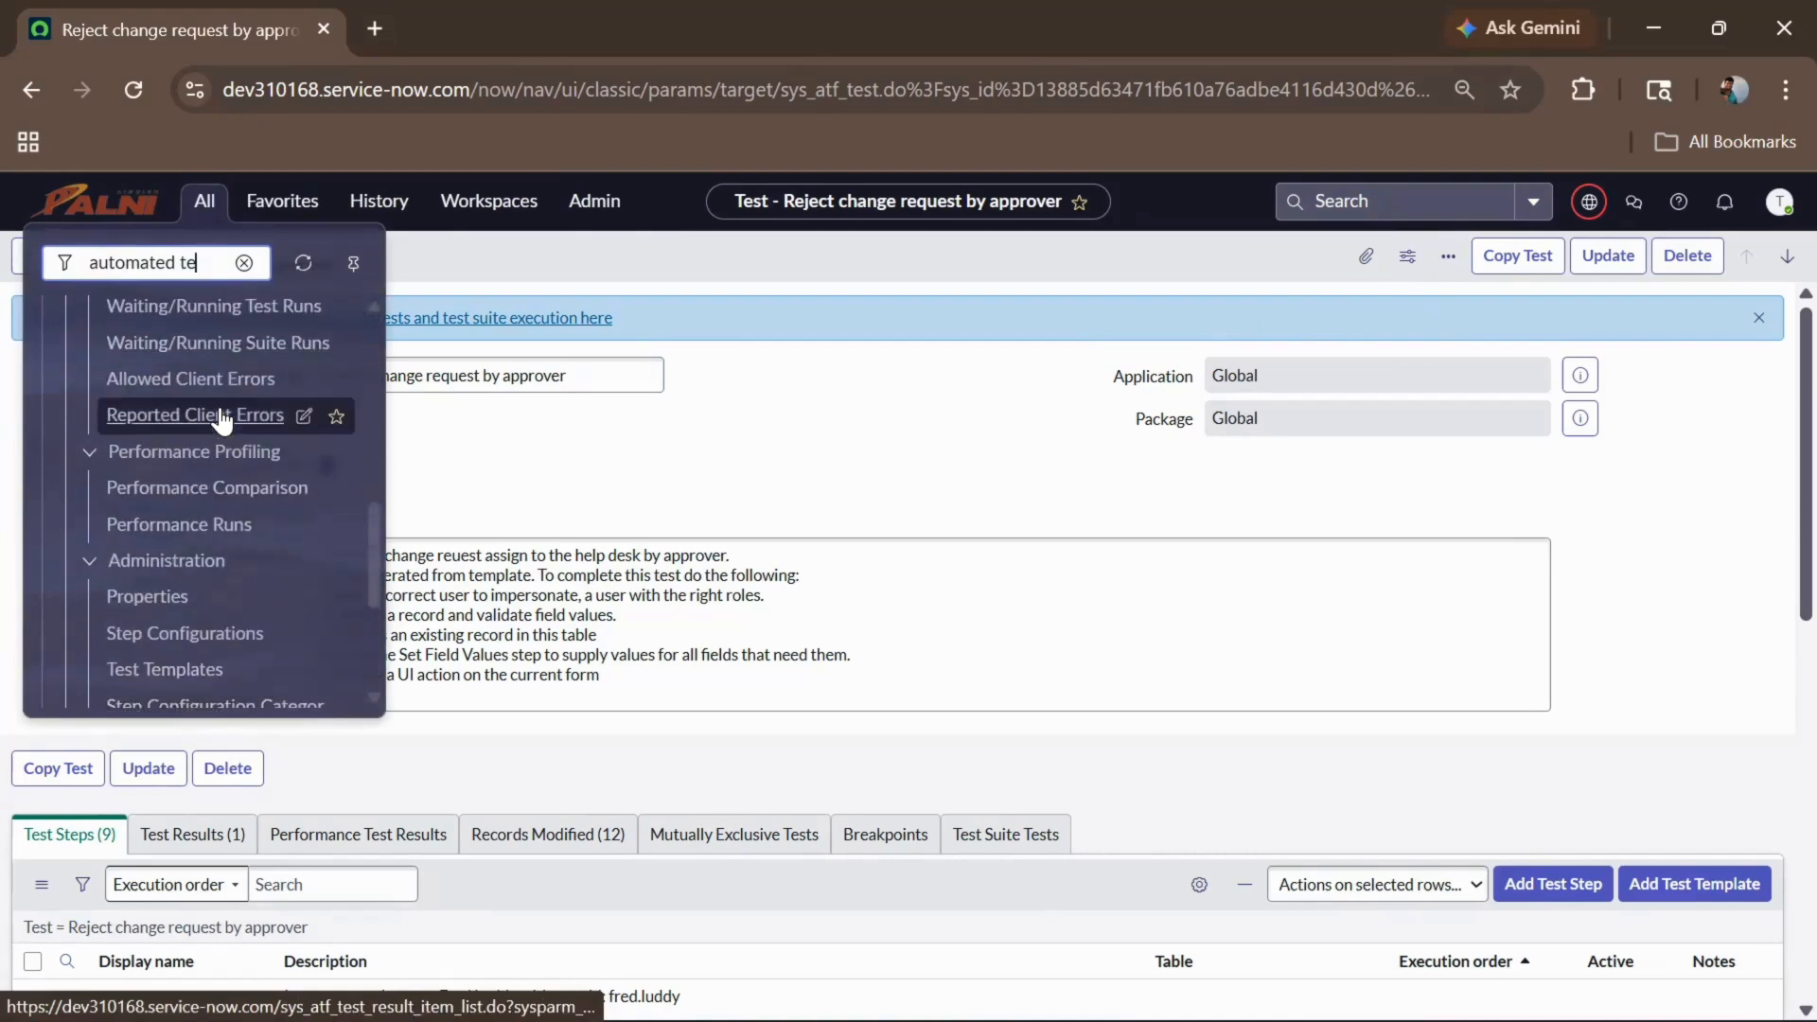
pyautogui.click(151, 598)
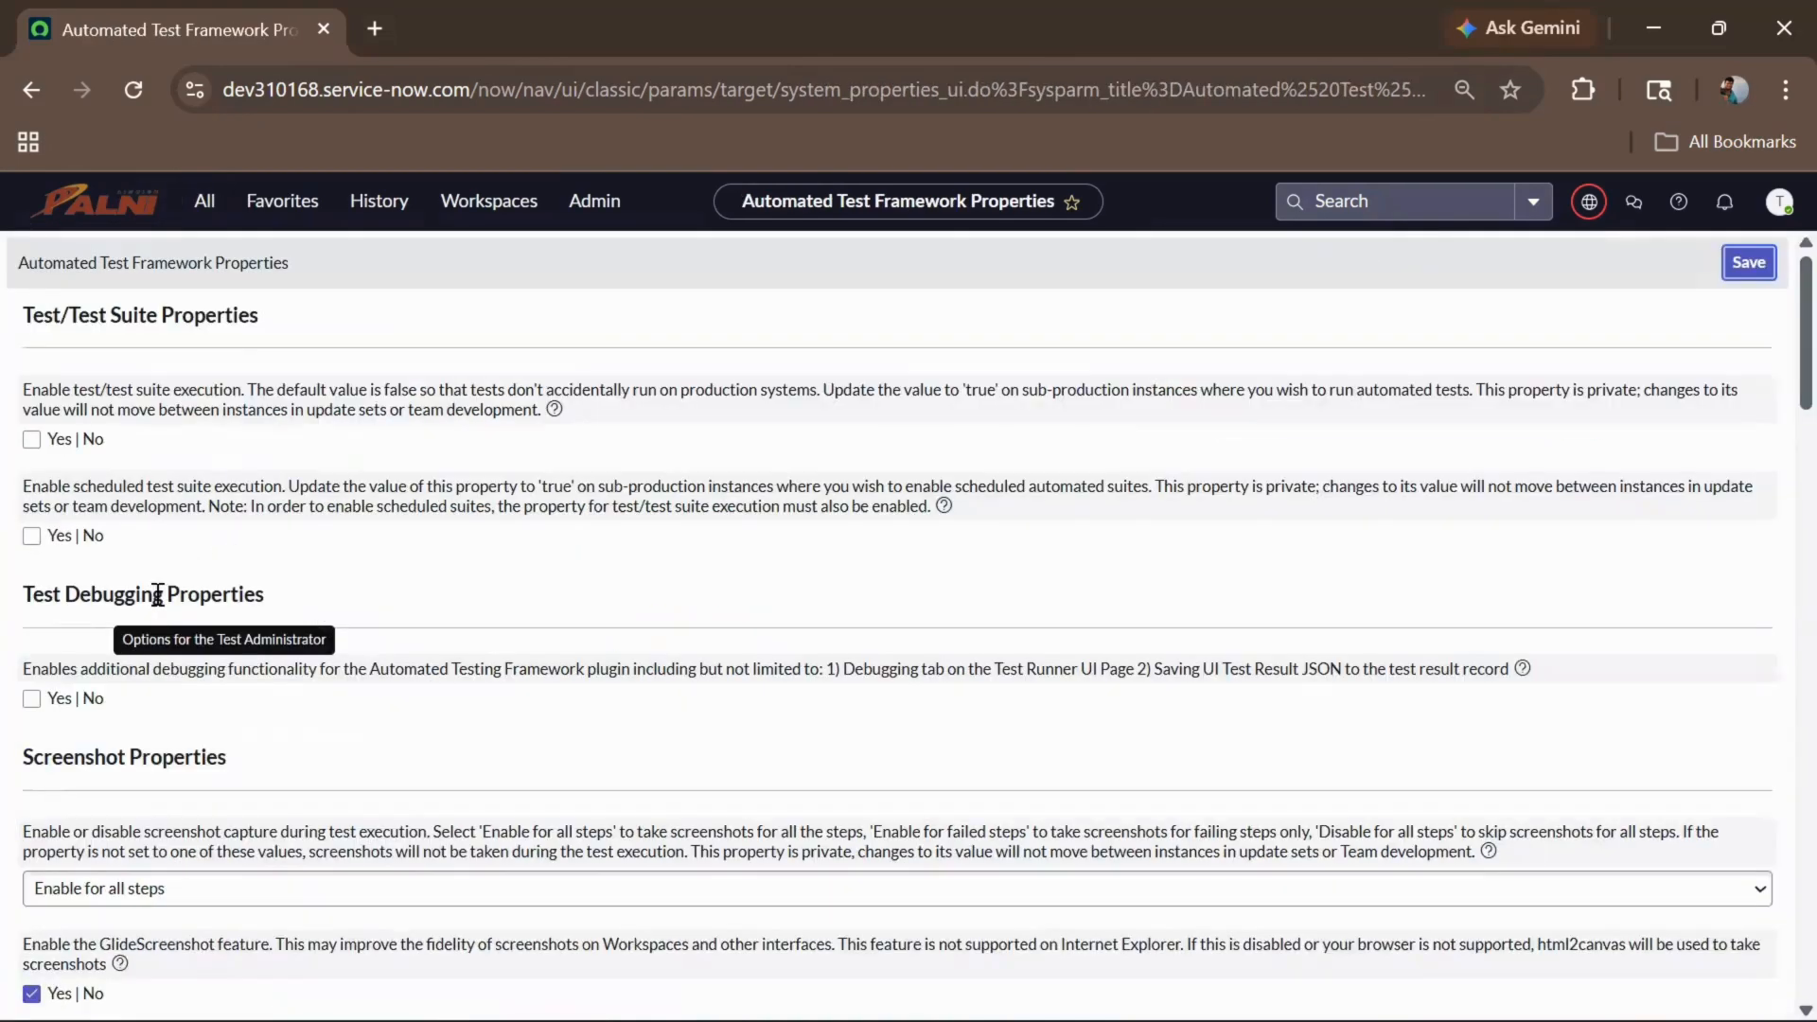
pyautogui.click(33, 441)
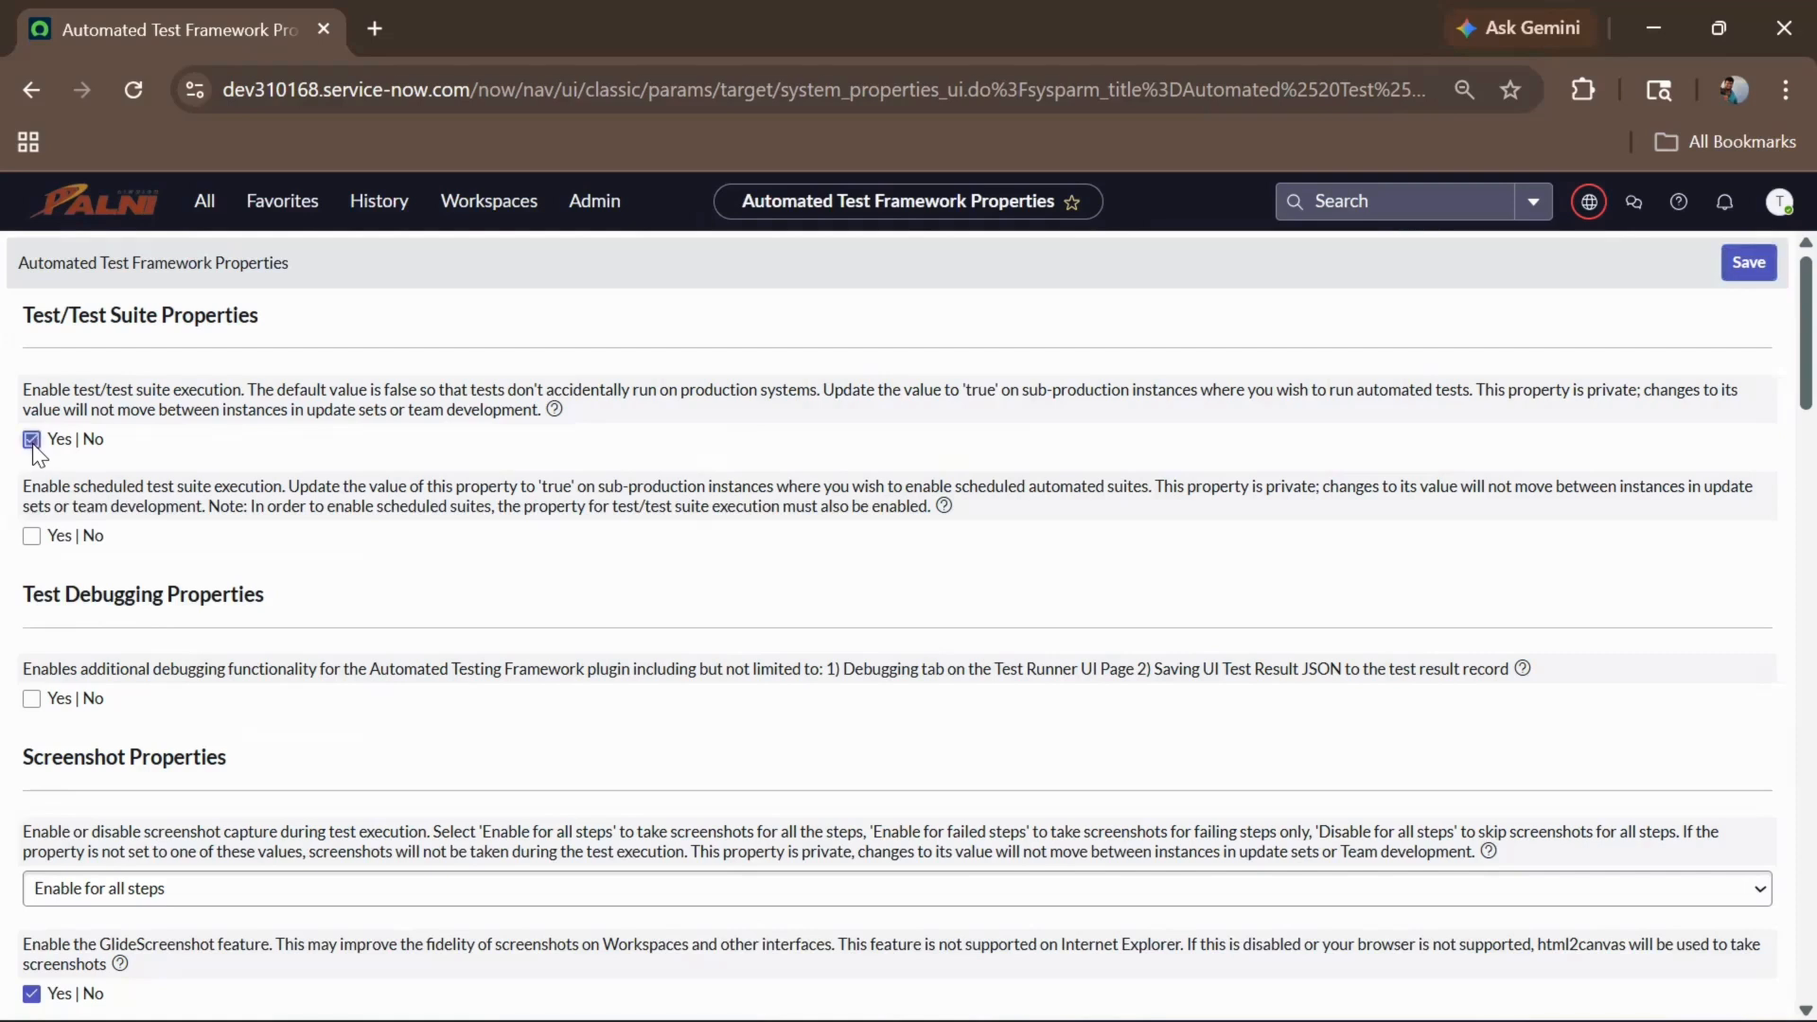
pyautogui.click(32, 535)
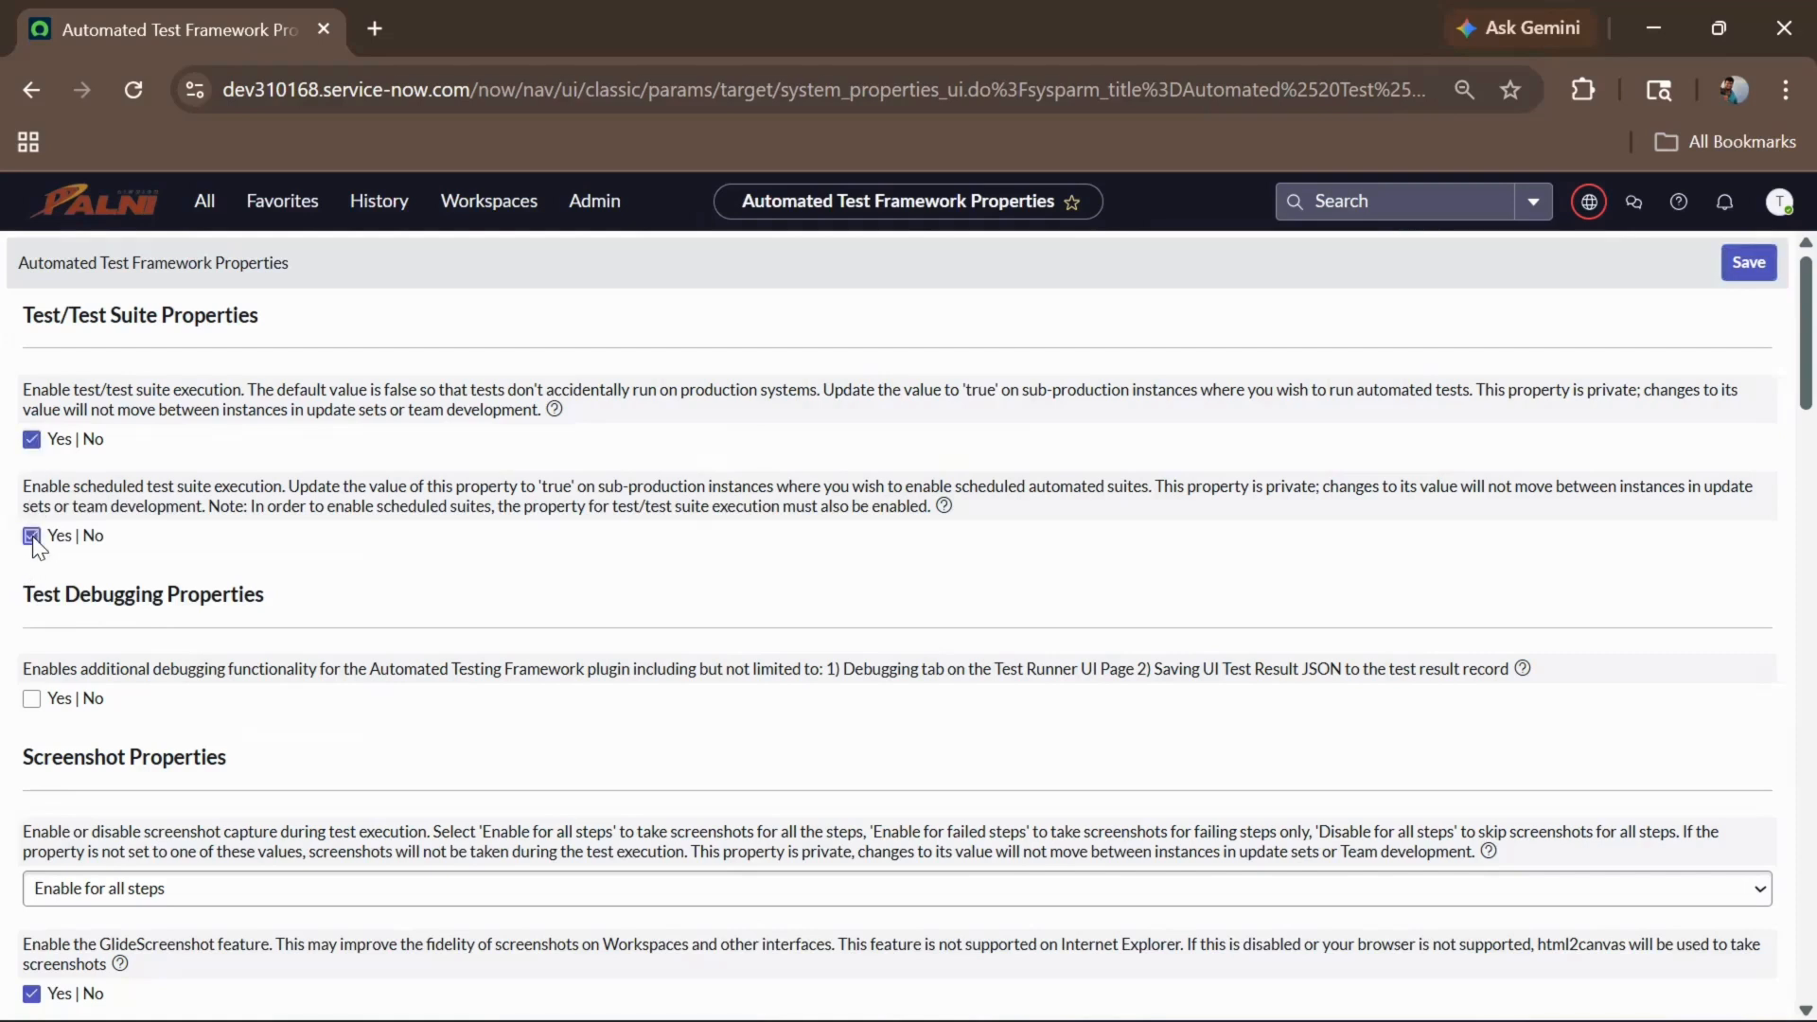
pyautogui.click(1749, 268)
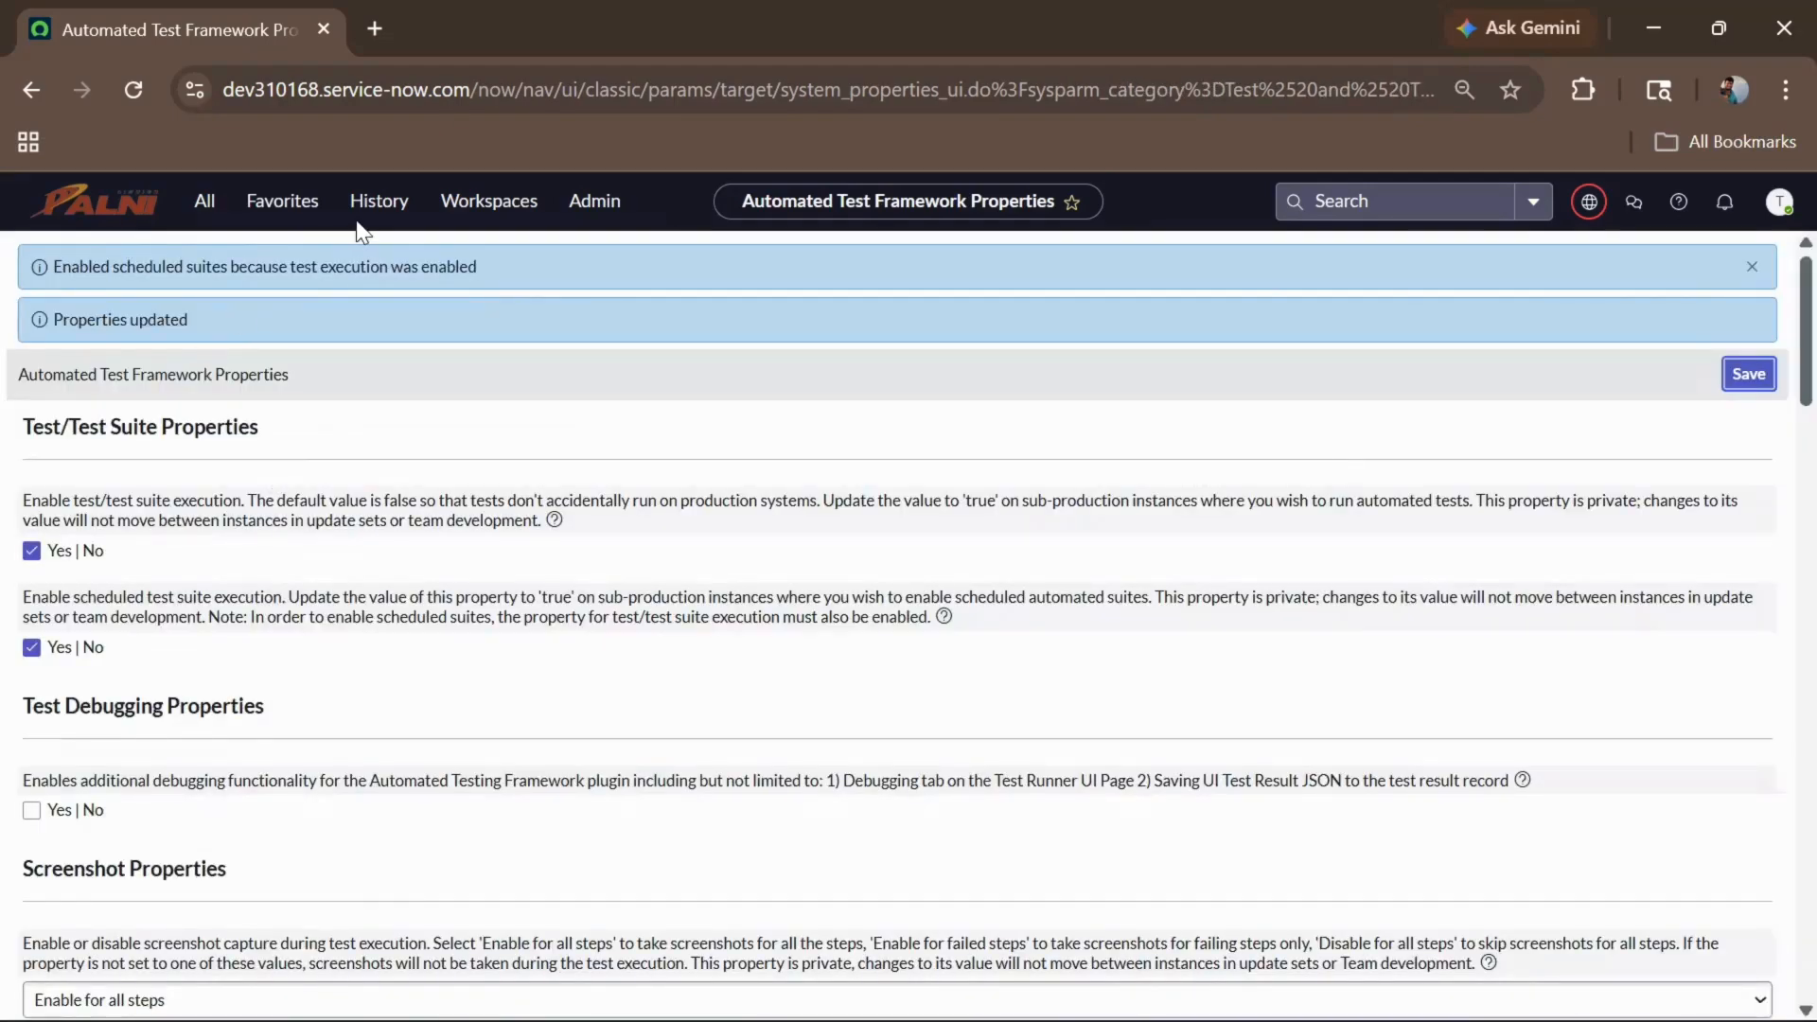
# Step: Reopen the recently visited test "Reject change request by approver" to review it, and return to the home page
pyautogui.click(367, 222)
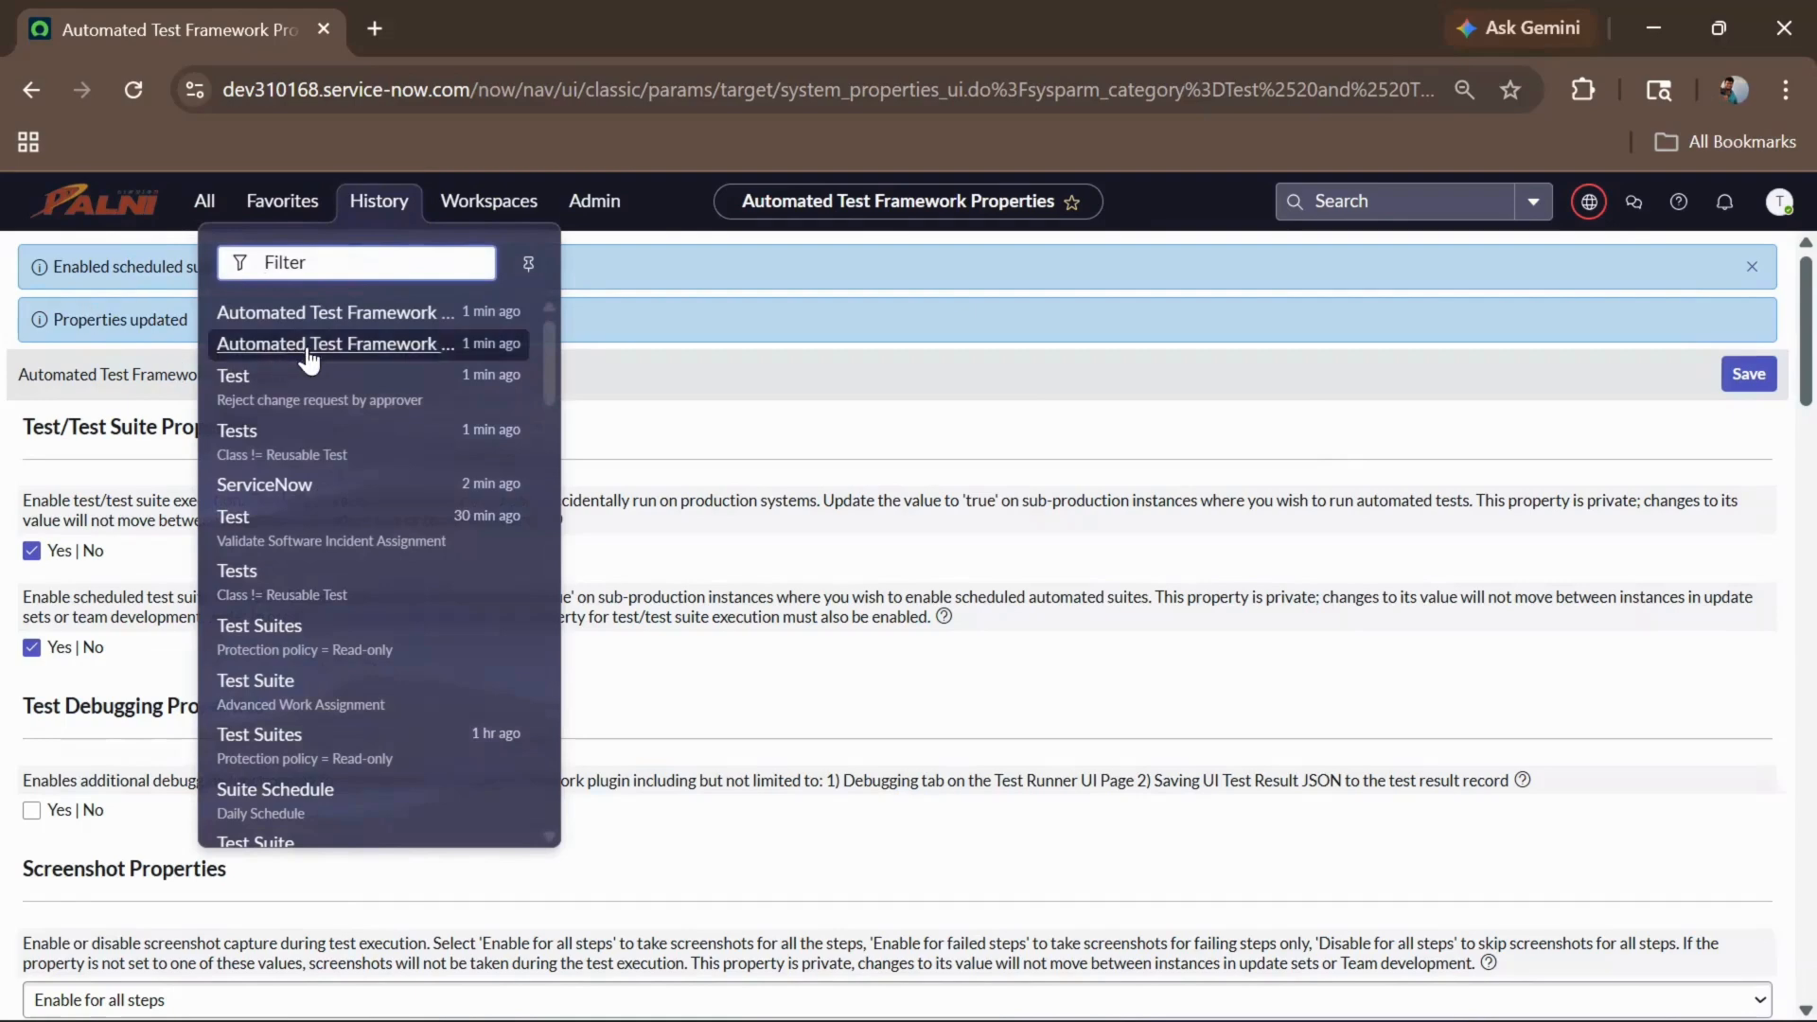
pyautogui.click(274, 392)
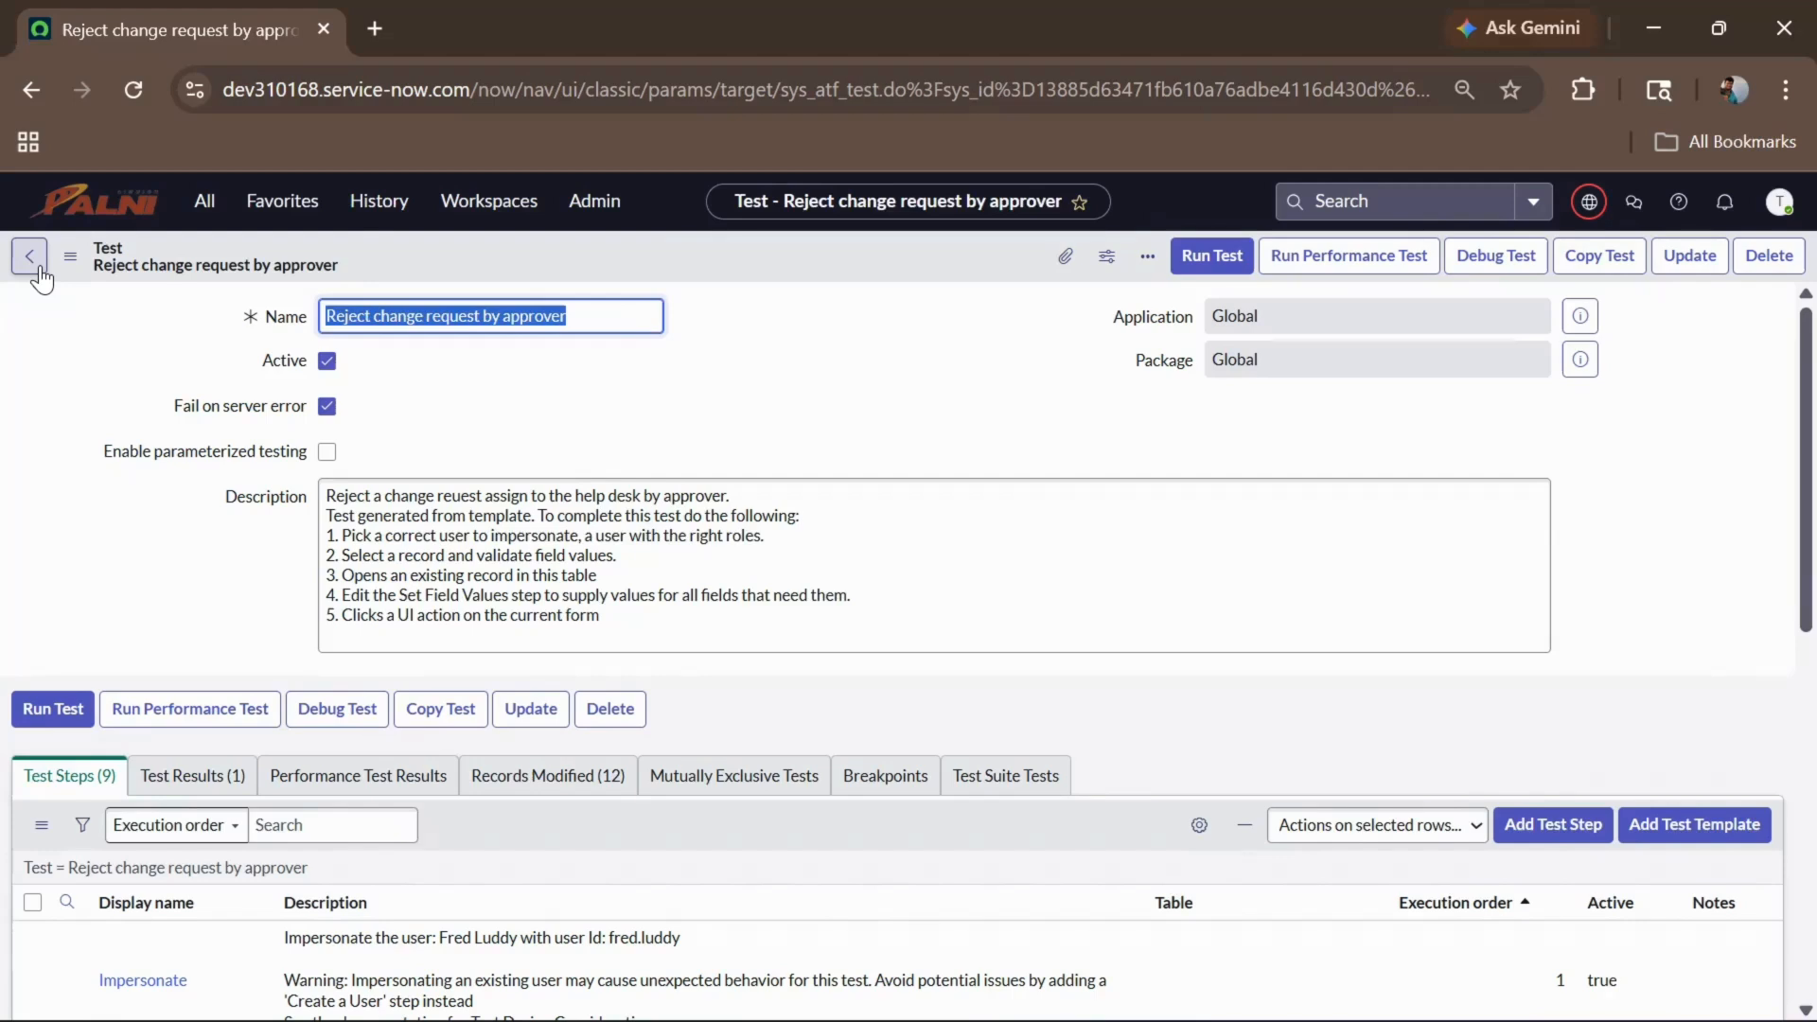
pyautogui.click(78, 213)
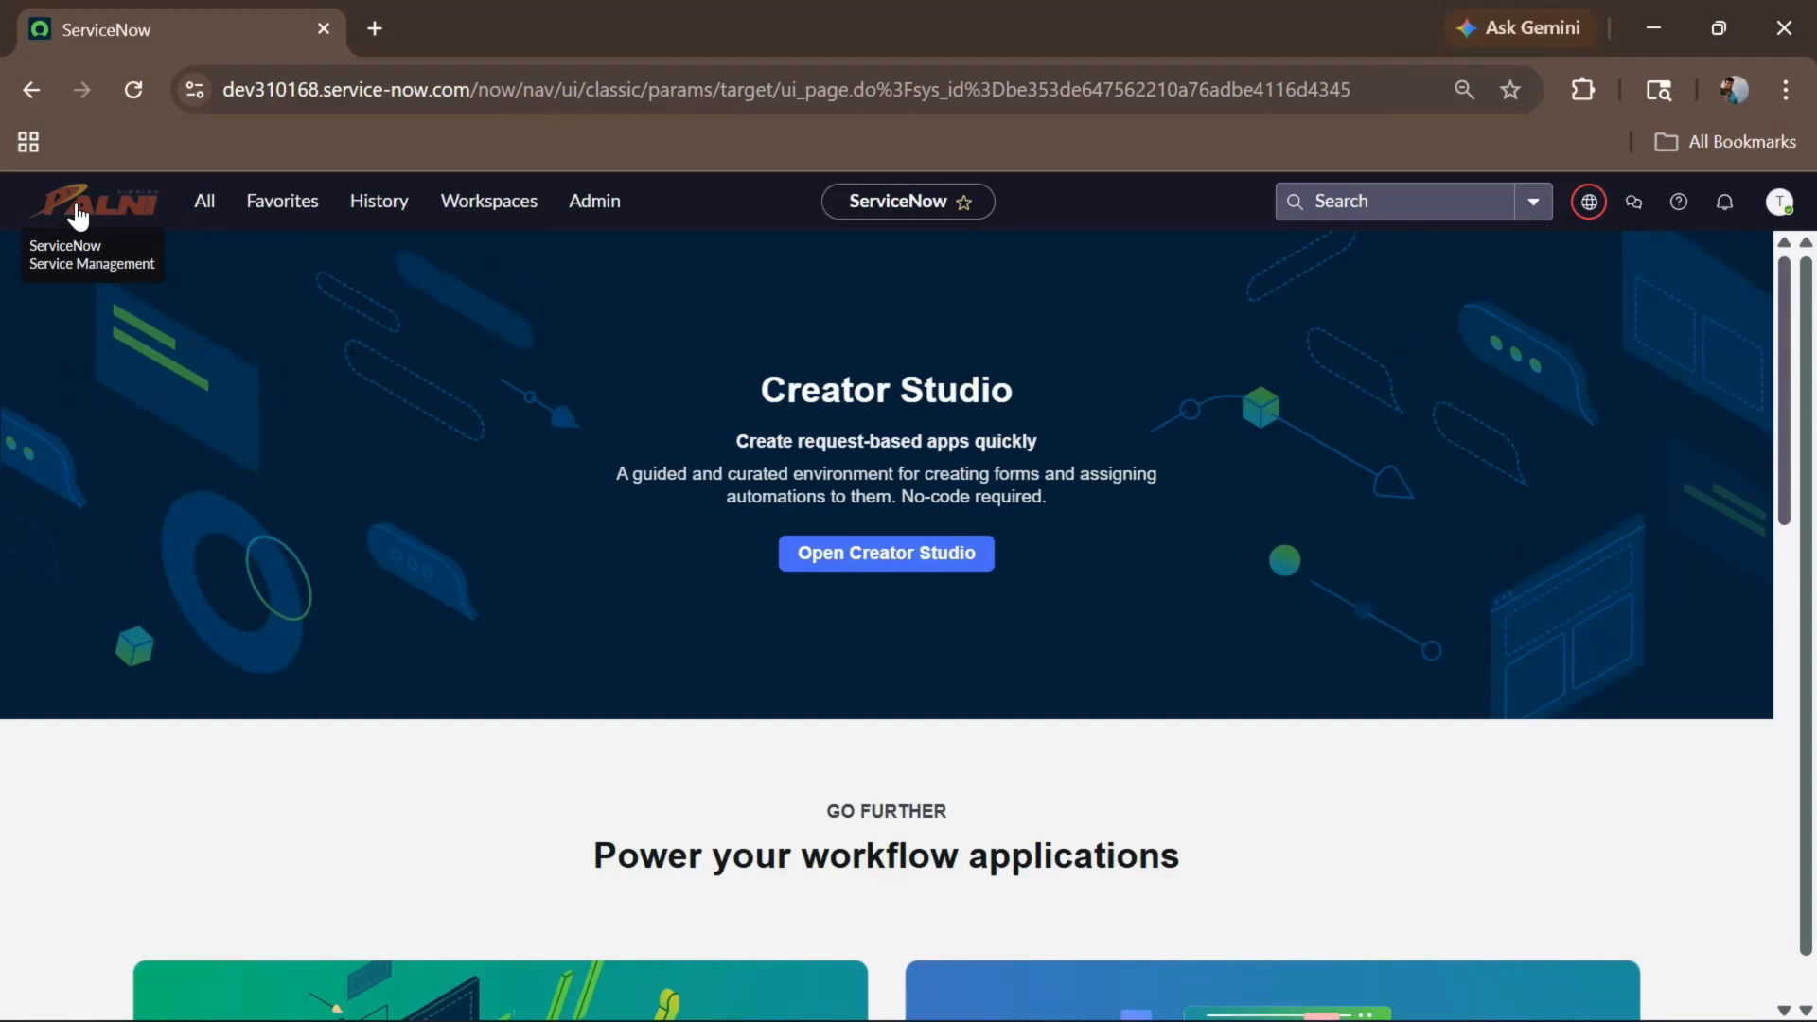
# Step: Create a new record in the Automated Test Framework's Tests list and name it "Validate Software Incident Assigment"
pyautogui.click(191, 216)
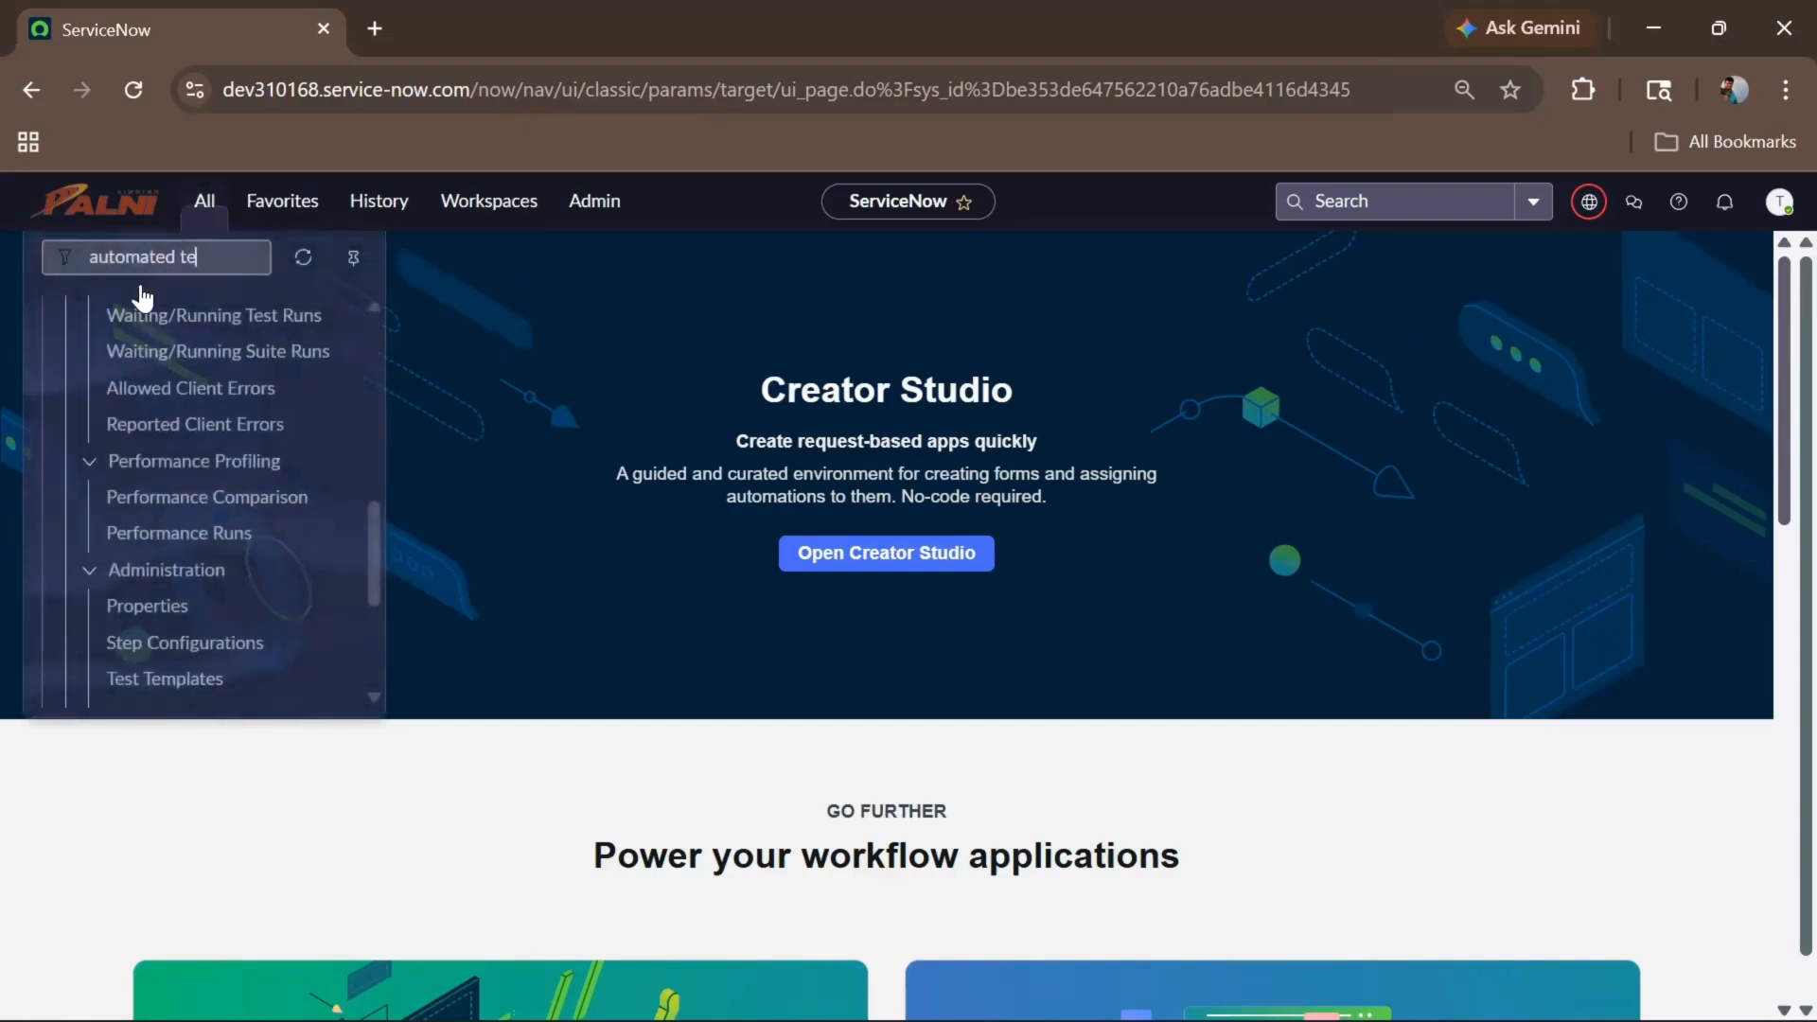
pyautogui.scroll(6, 138, 410)
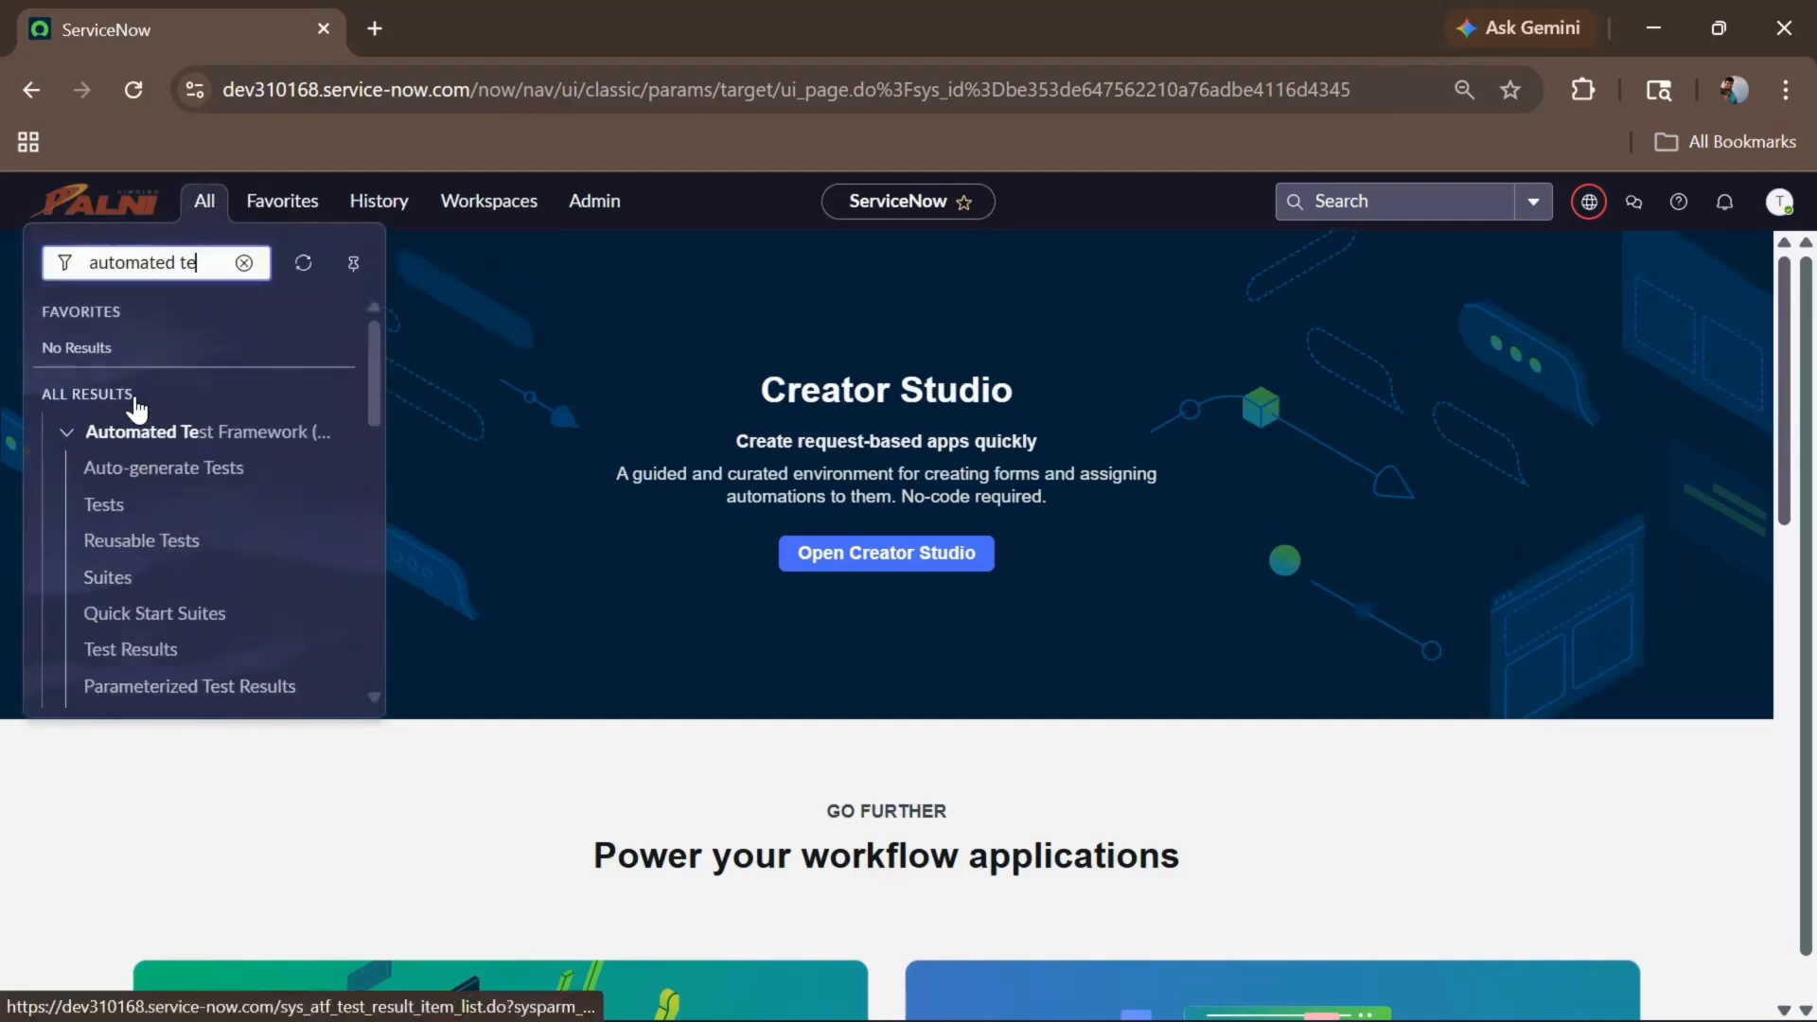
pyautogui.click(108, 513)
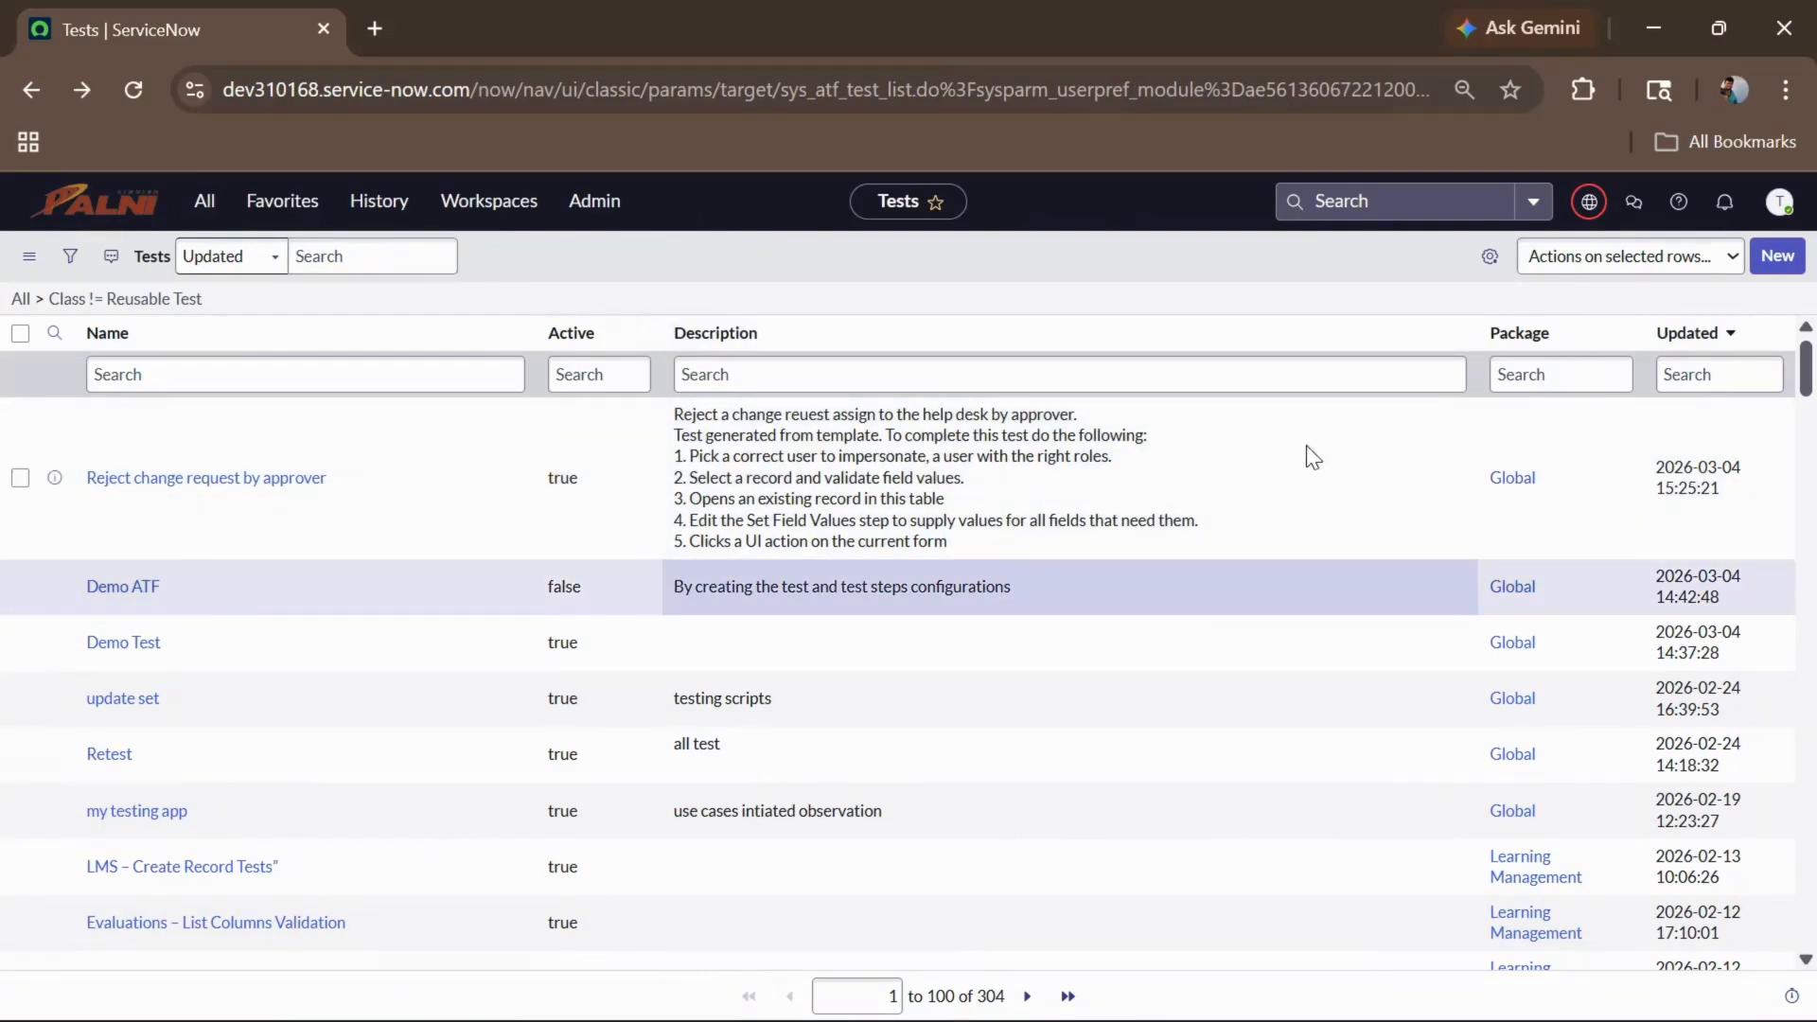
pyautogui.click(1769, 256)
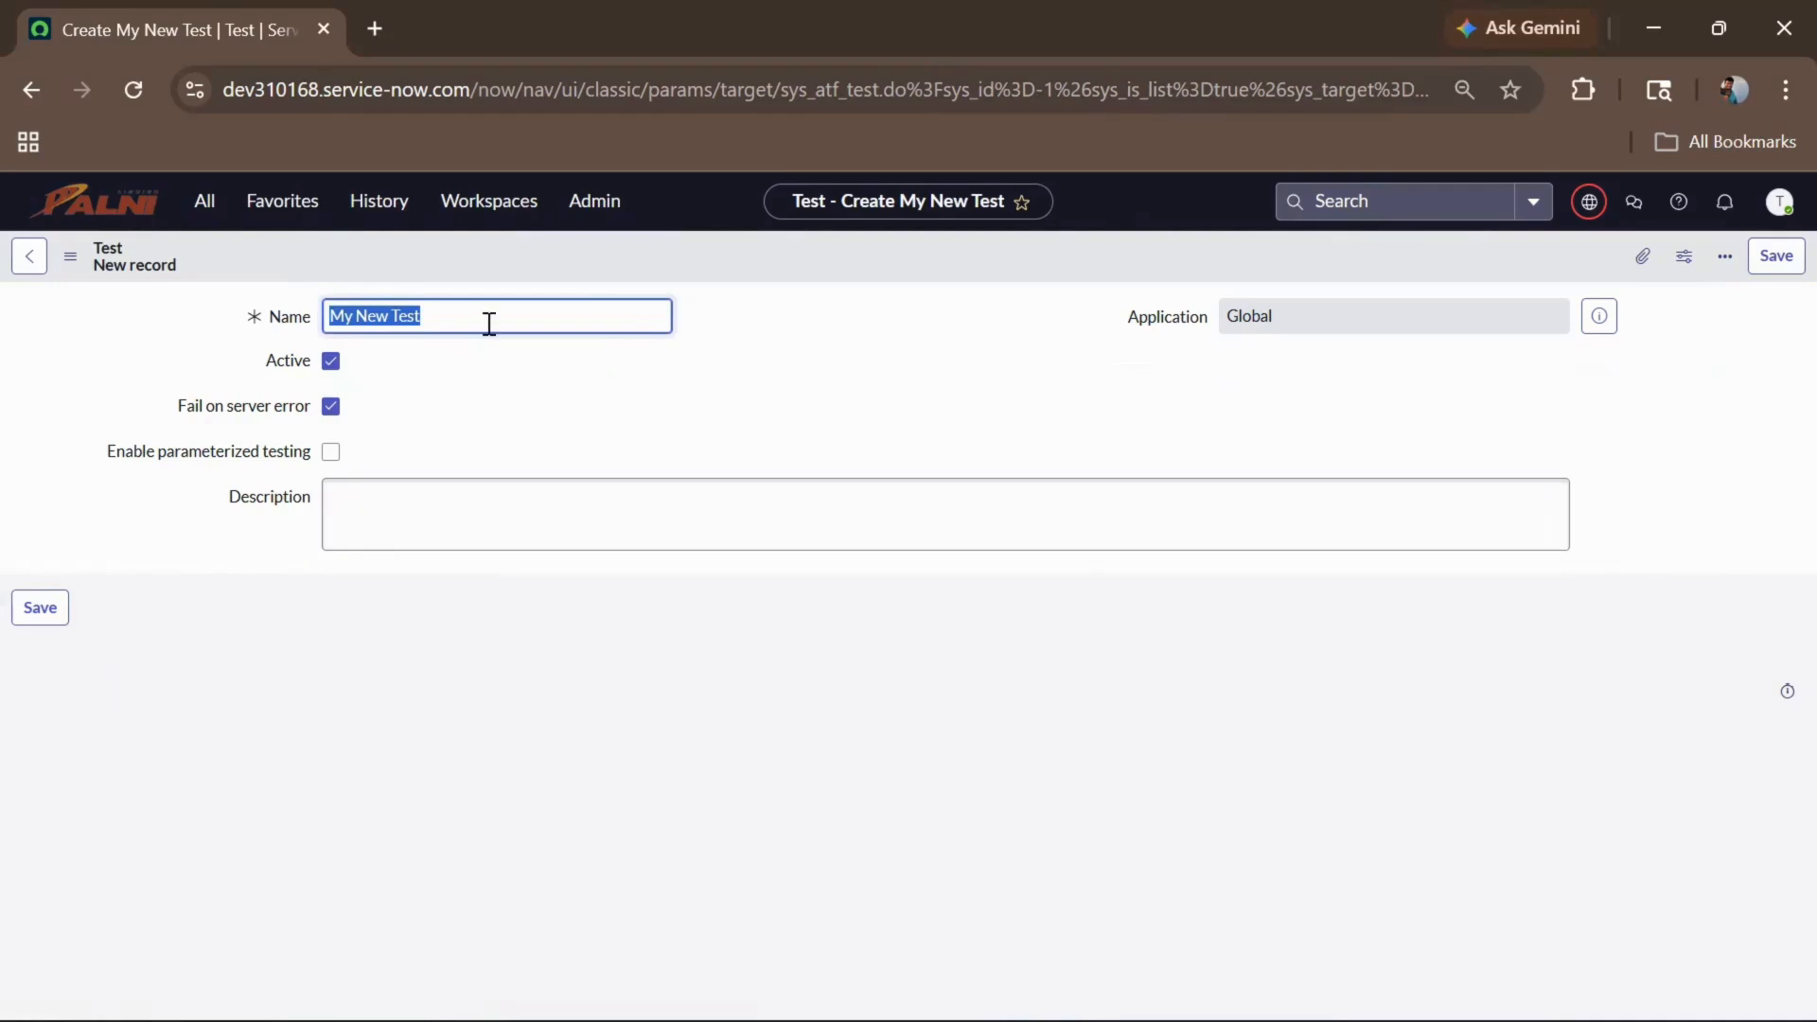
pyautogui.press('BackSpace')
pyautogui.write('Validate So')
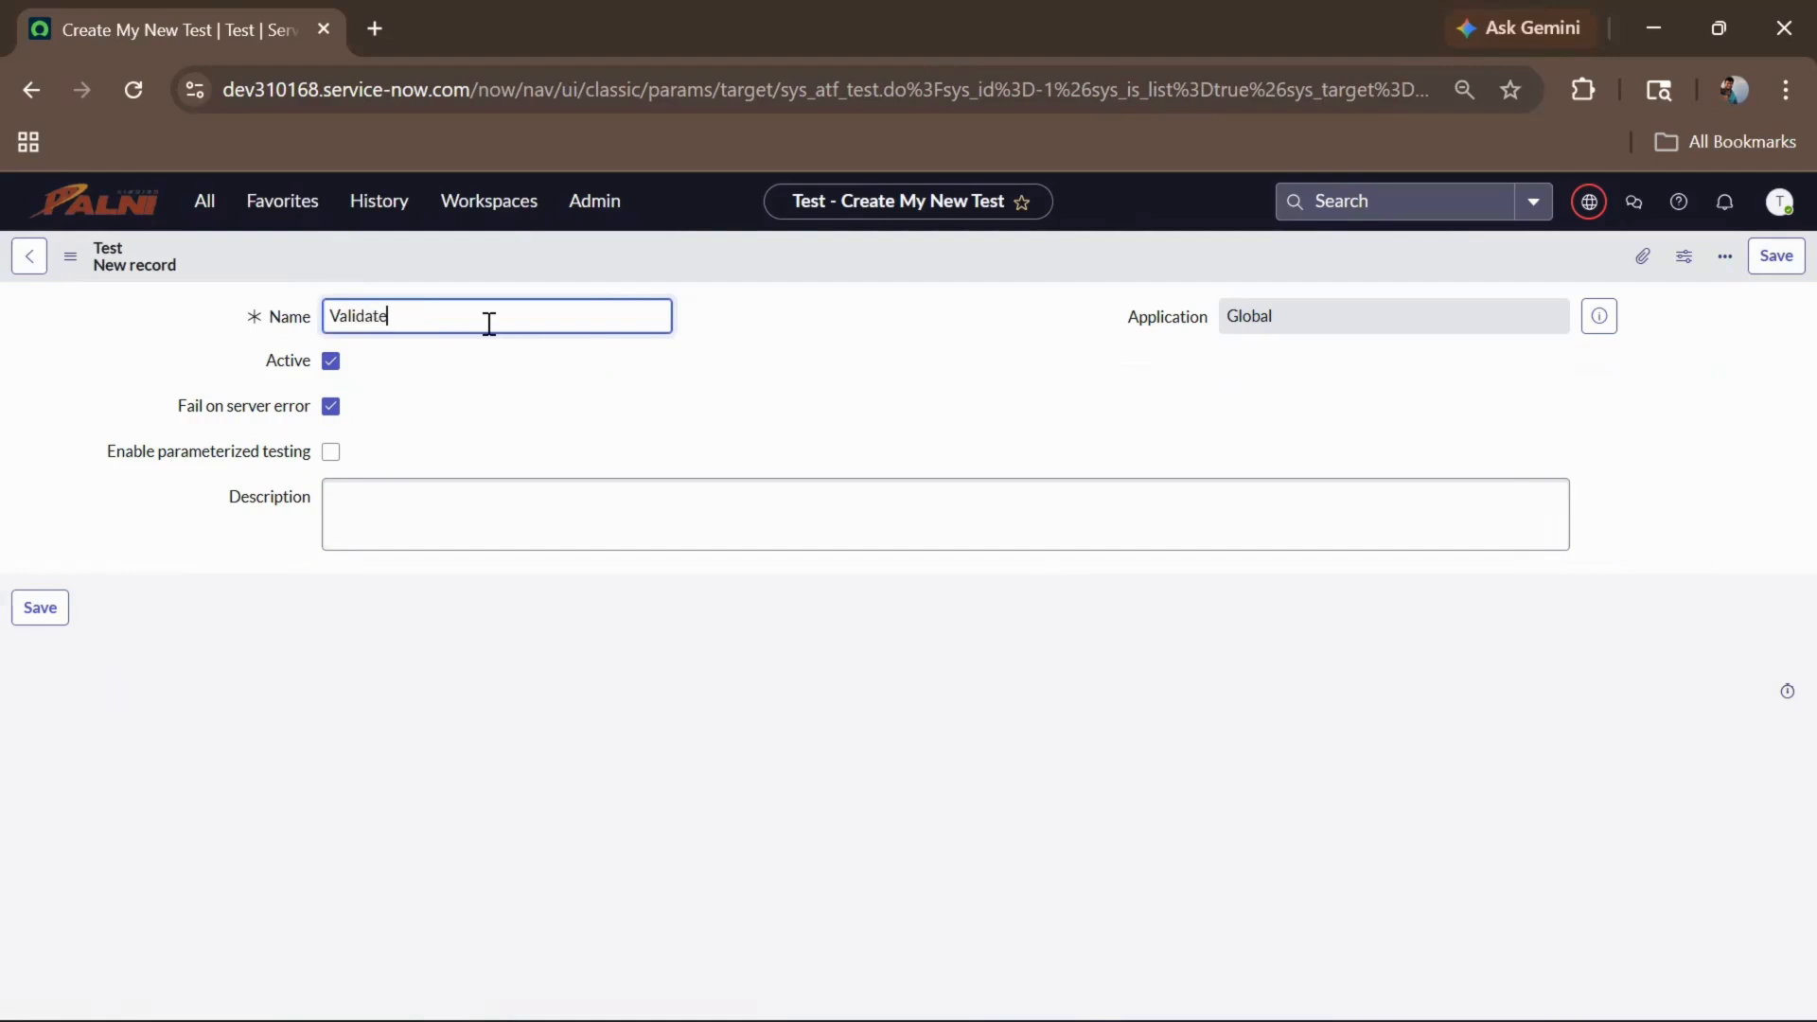
pyautogui.write('re Incident Assigment')
# Step: Describe the test as "This test validates that when an incident is created with category as software it is automatically assigned to the software group" and save
pyautogui.click(435, 479)
pyautogui.write('This')
pyautogui.press('BackSpace')
pyautogui.press('BackSpace')
pyautogui.press('BackSpace')
pyautogui.write('his')
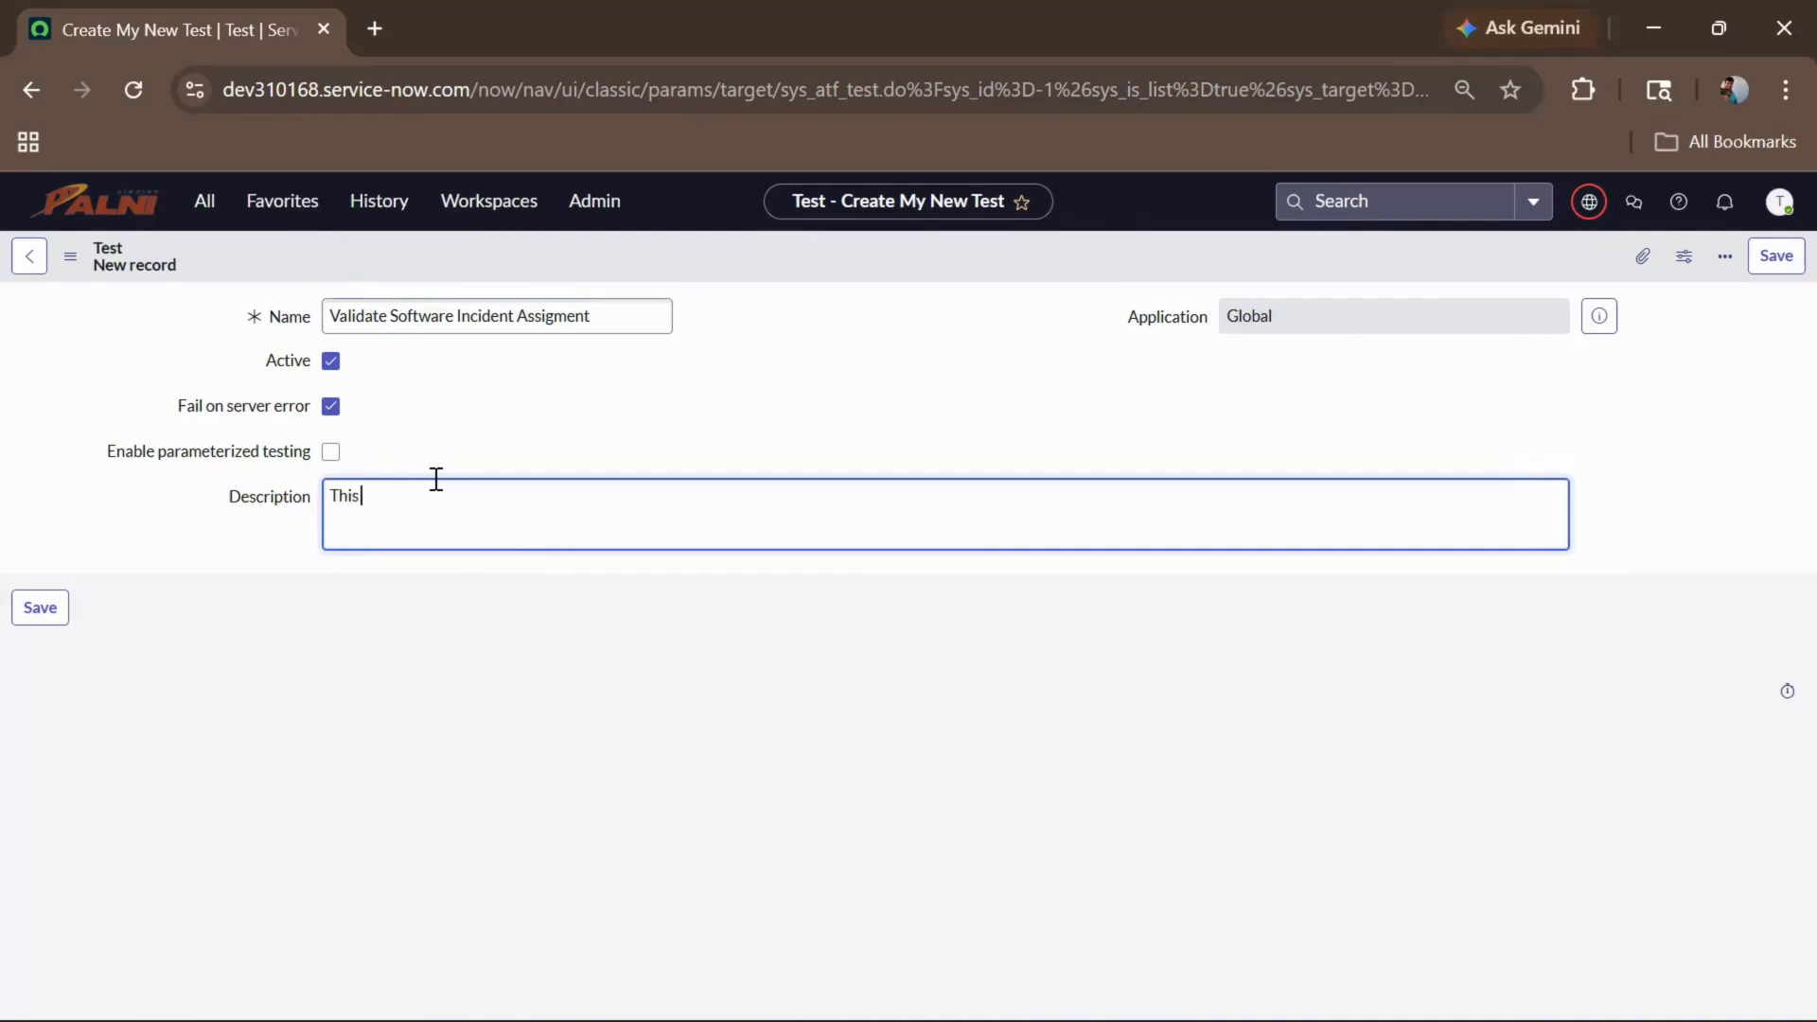
pyautogui.write(' test validates that when an incident is created with')
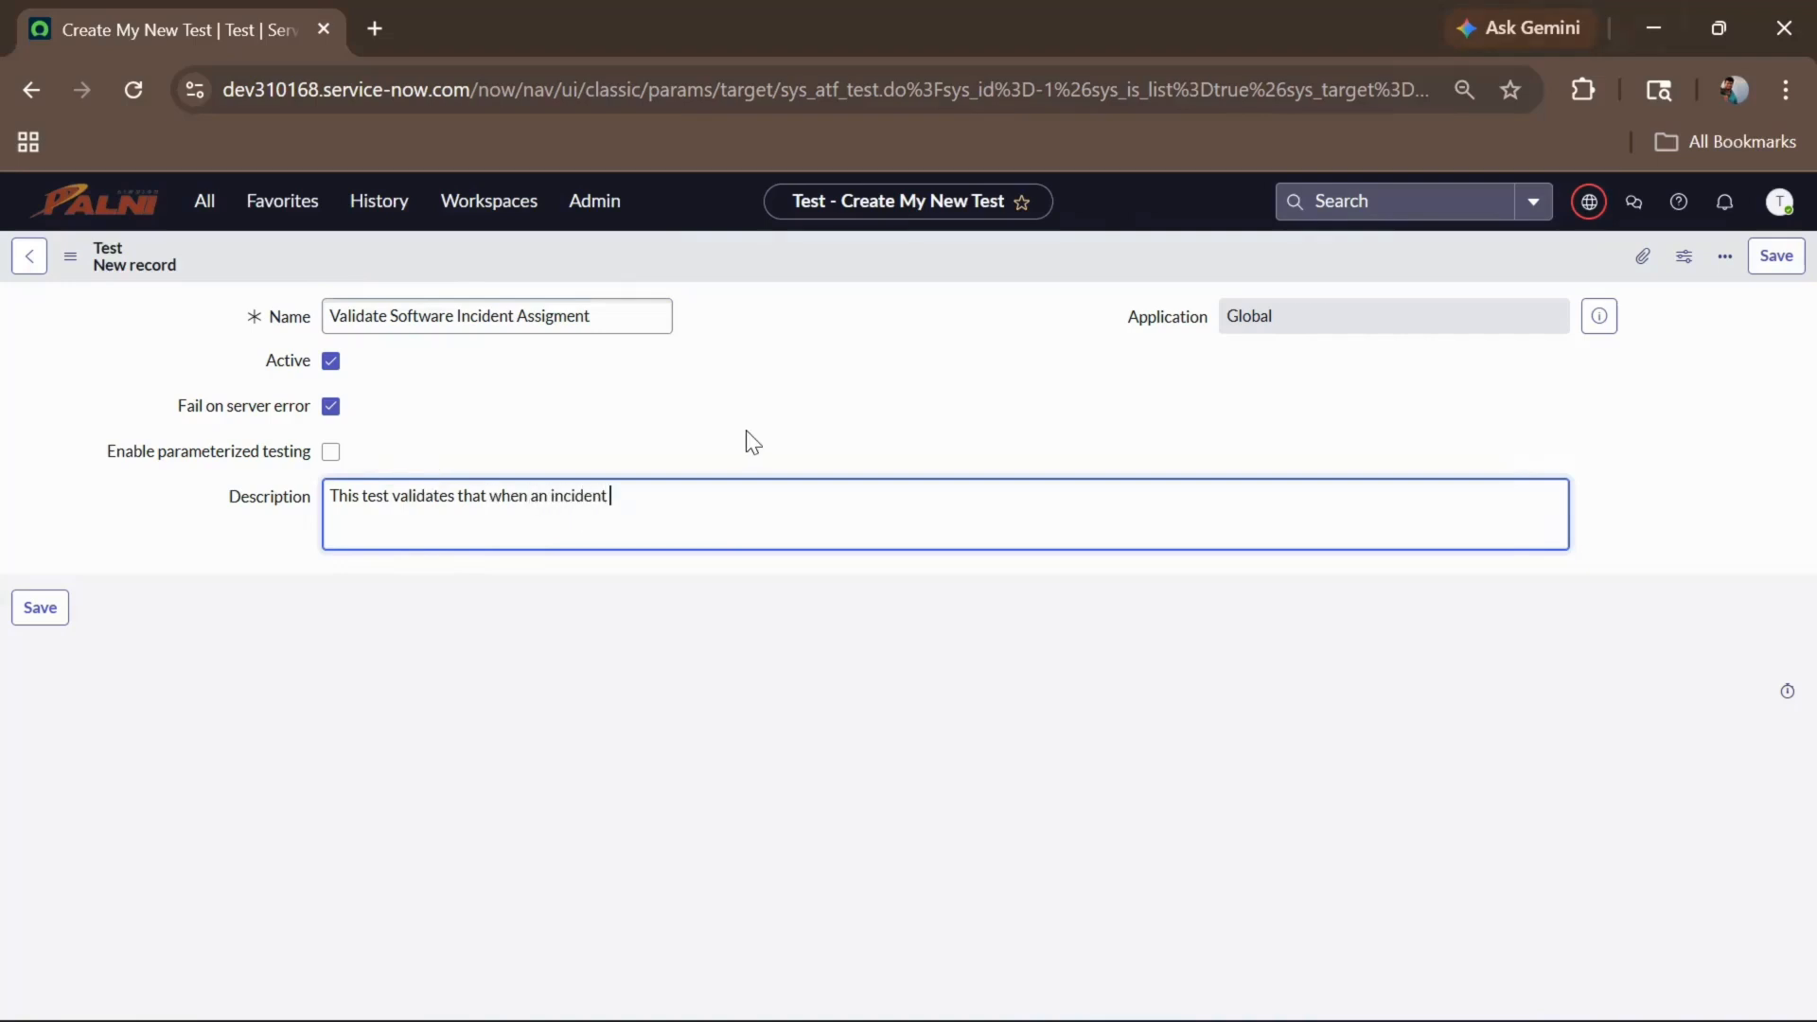
pyautogui.write(' category as d')
pyautogui.press('BackSpace')
pyautogui.write('so')
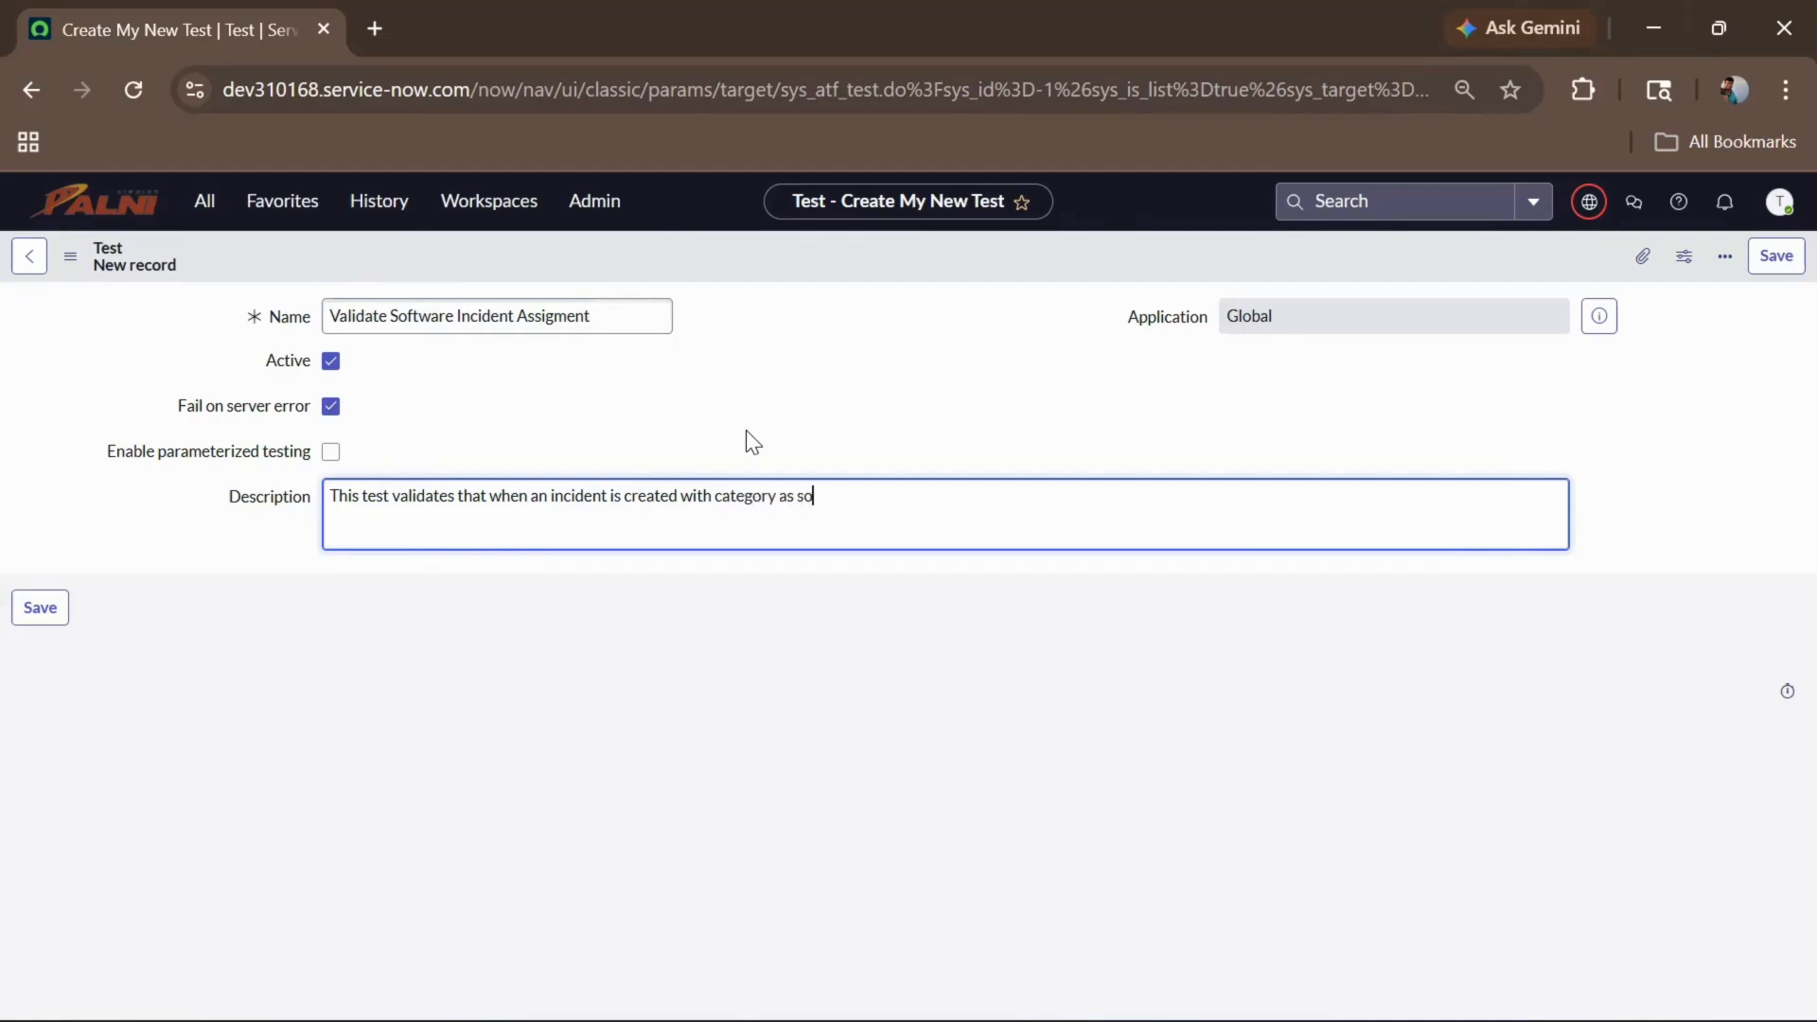
pyautogui.write('ftware it is automatically assi')
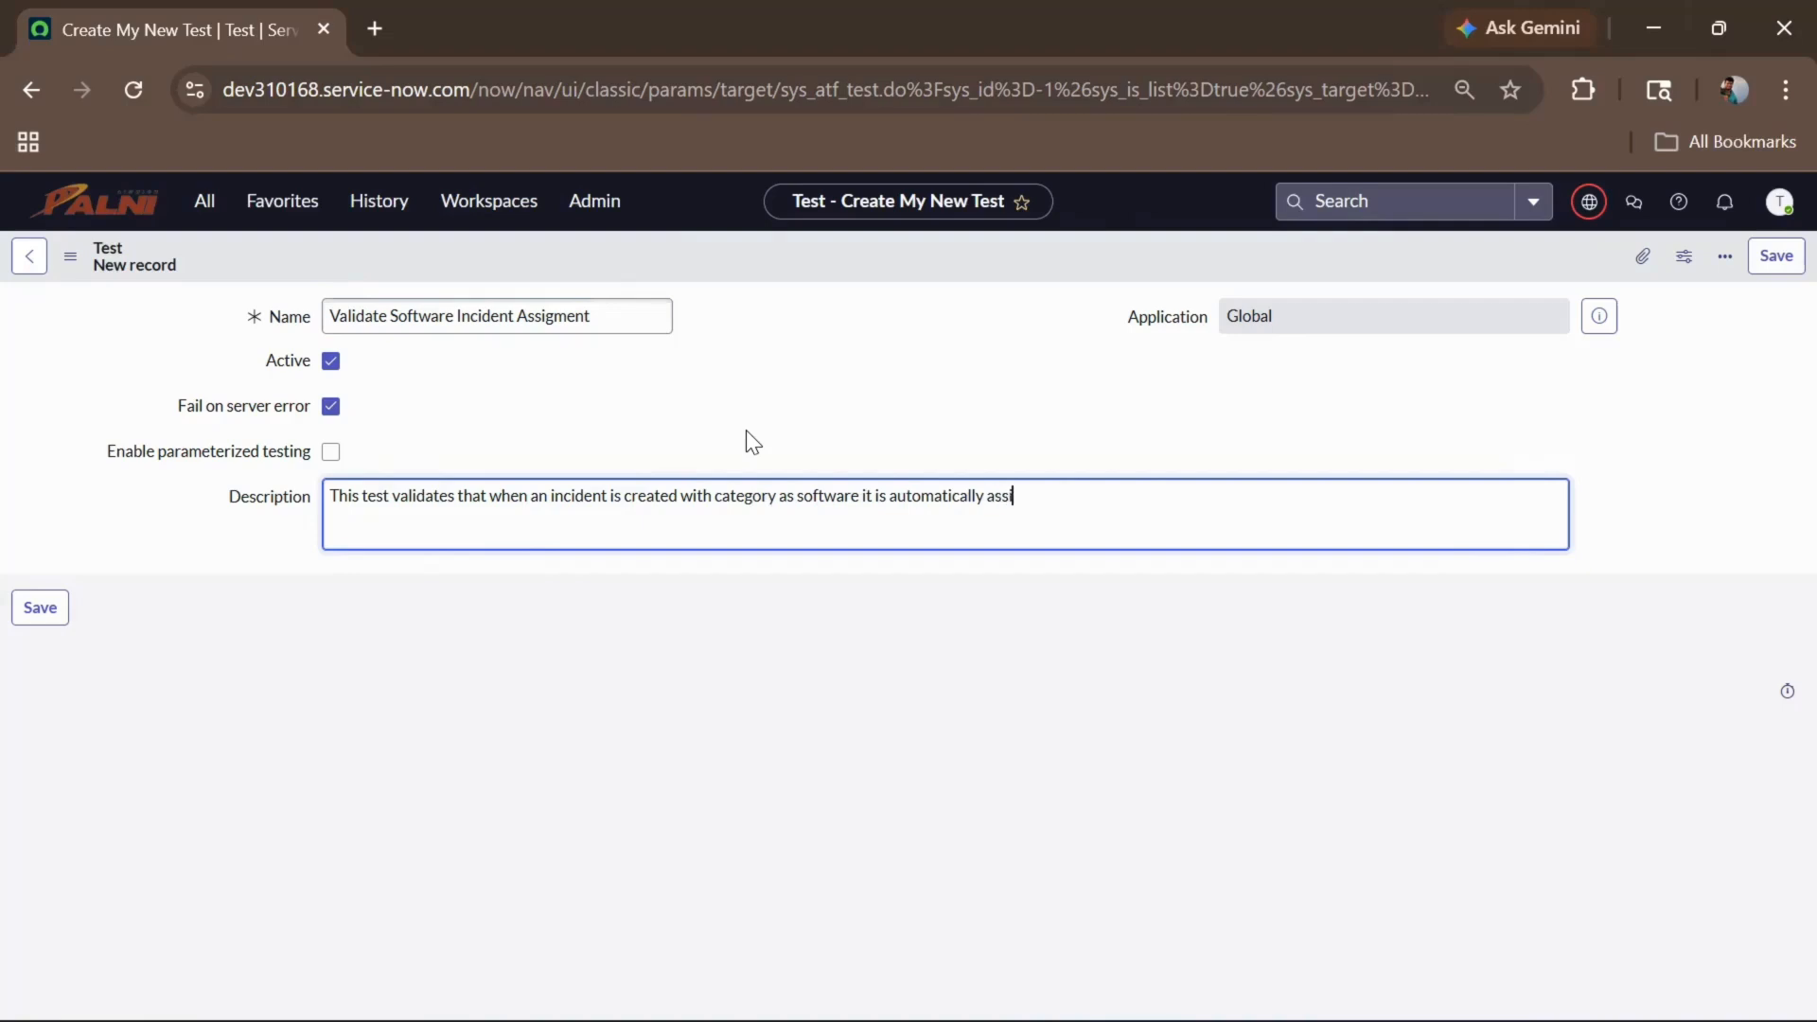
pyautogui.write('gned to the software group')
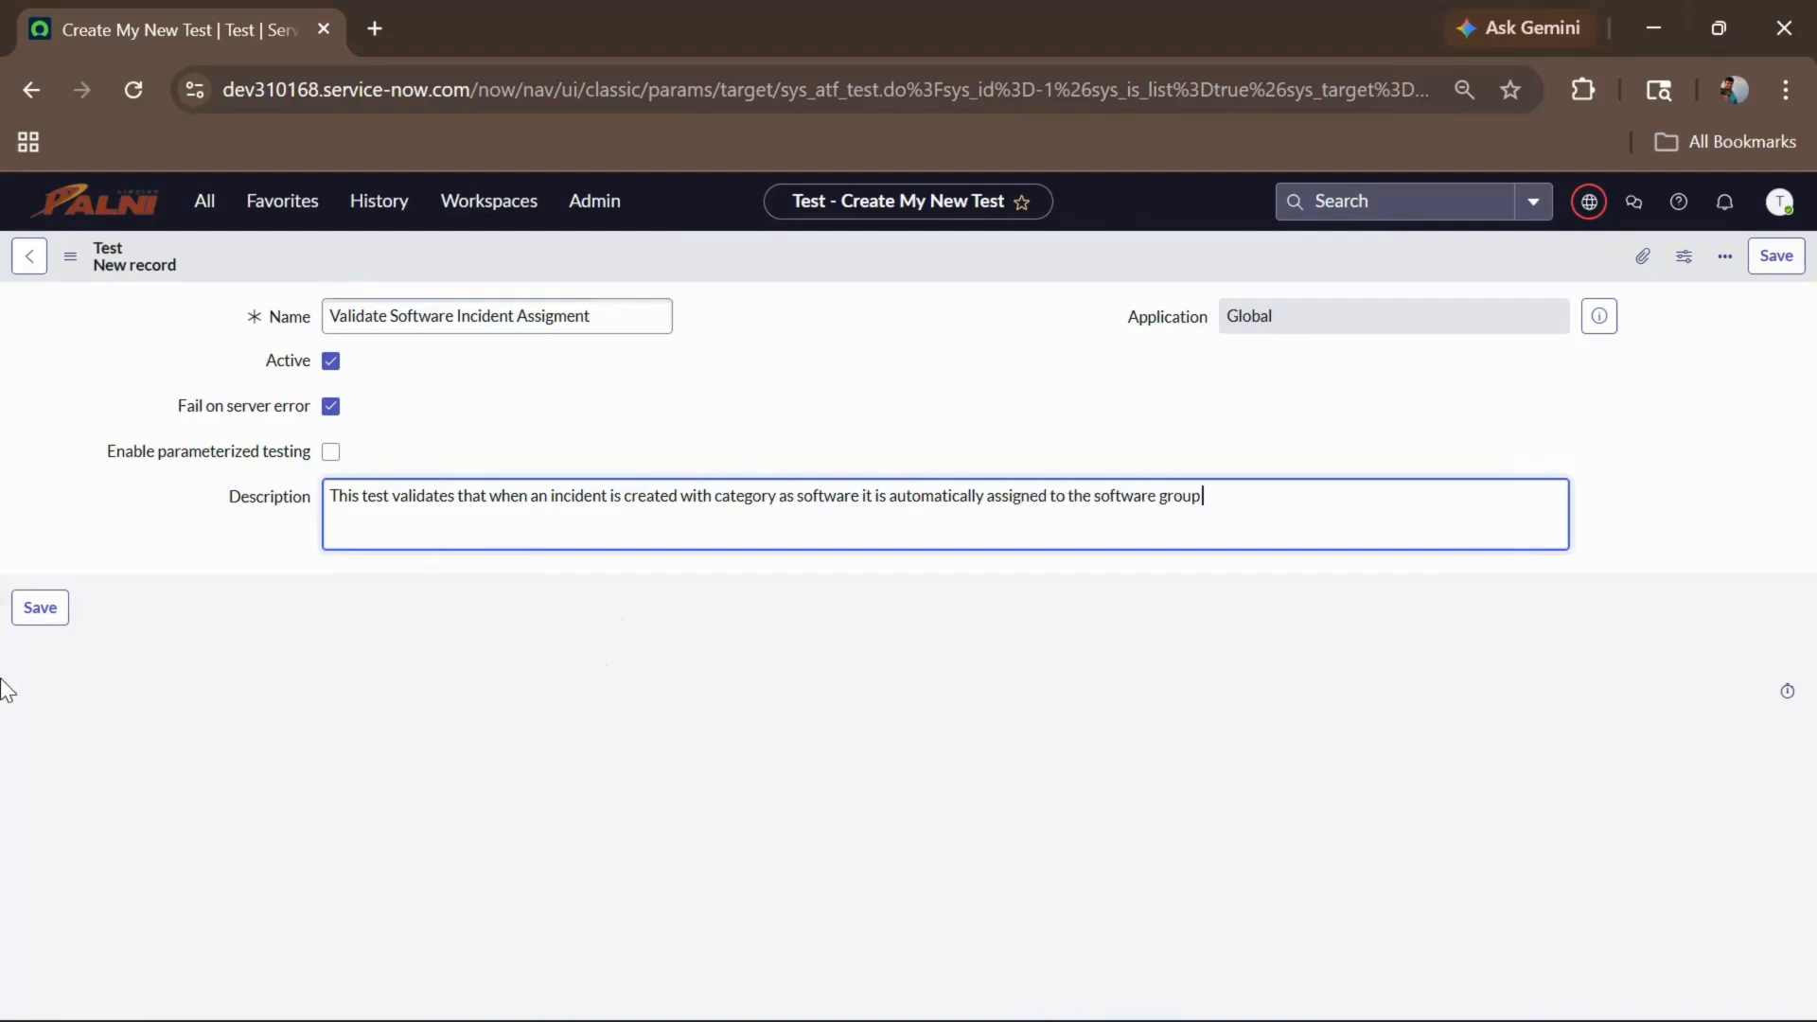
pyautogui.click(1762, 258)
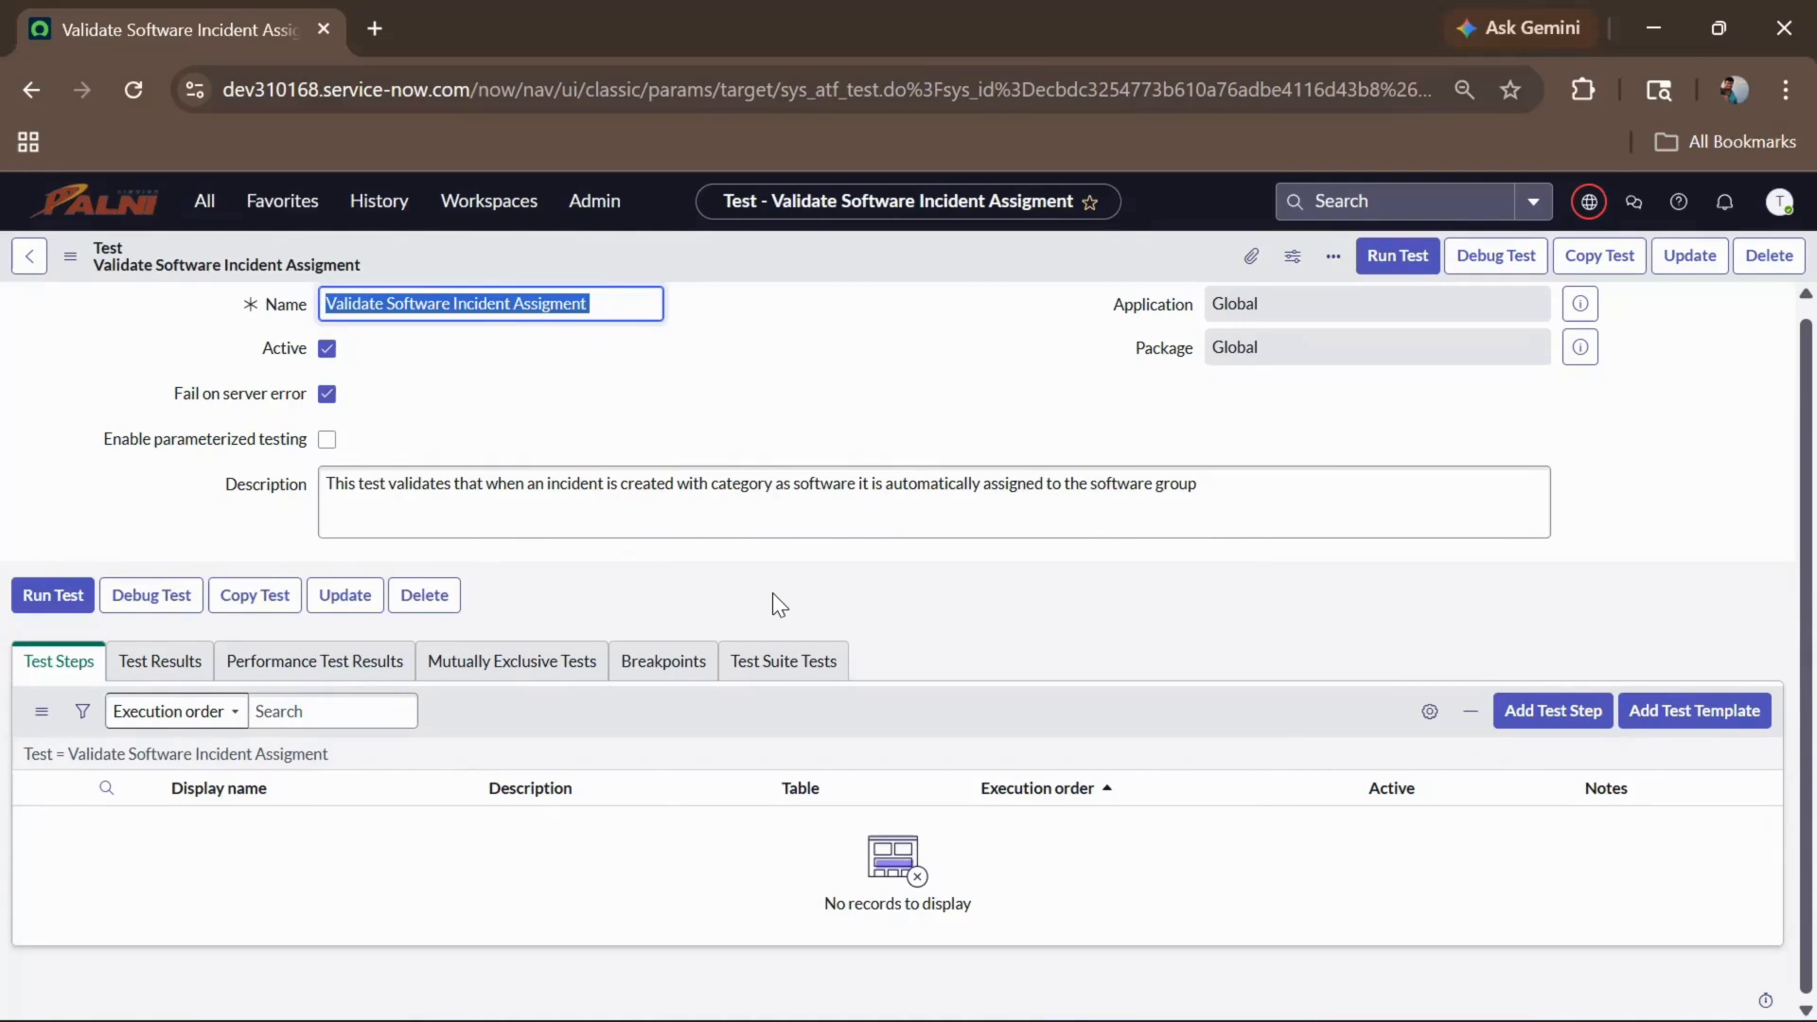
# Step: Start adding a test step to the new test and examine the step types in the Form and Server categories
pyautogui.scroll(-1, 772, 592)
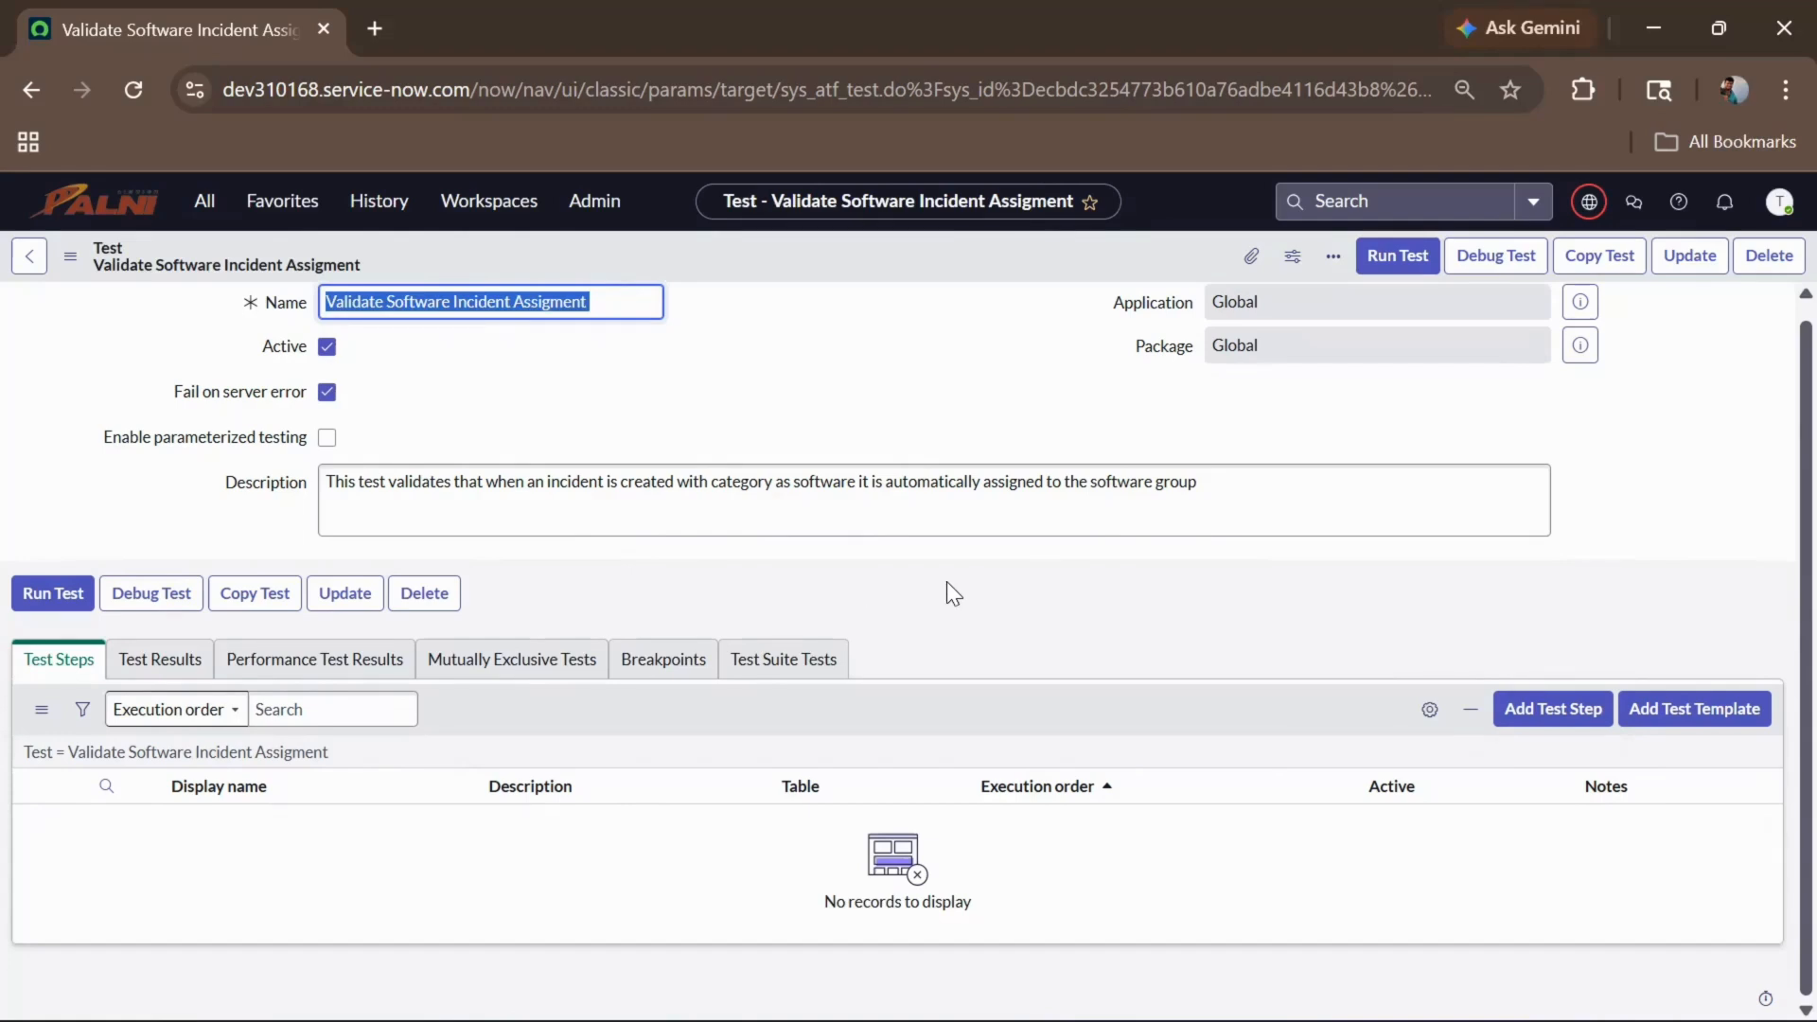
pyautogui.click(1548, 709)
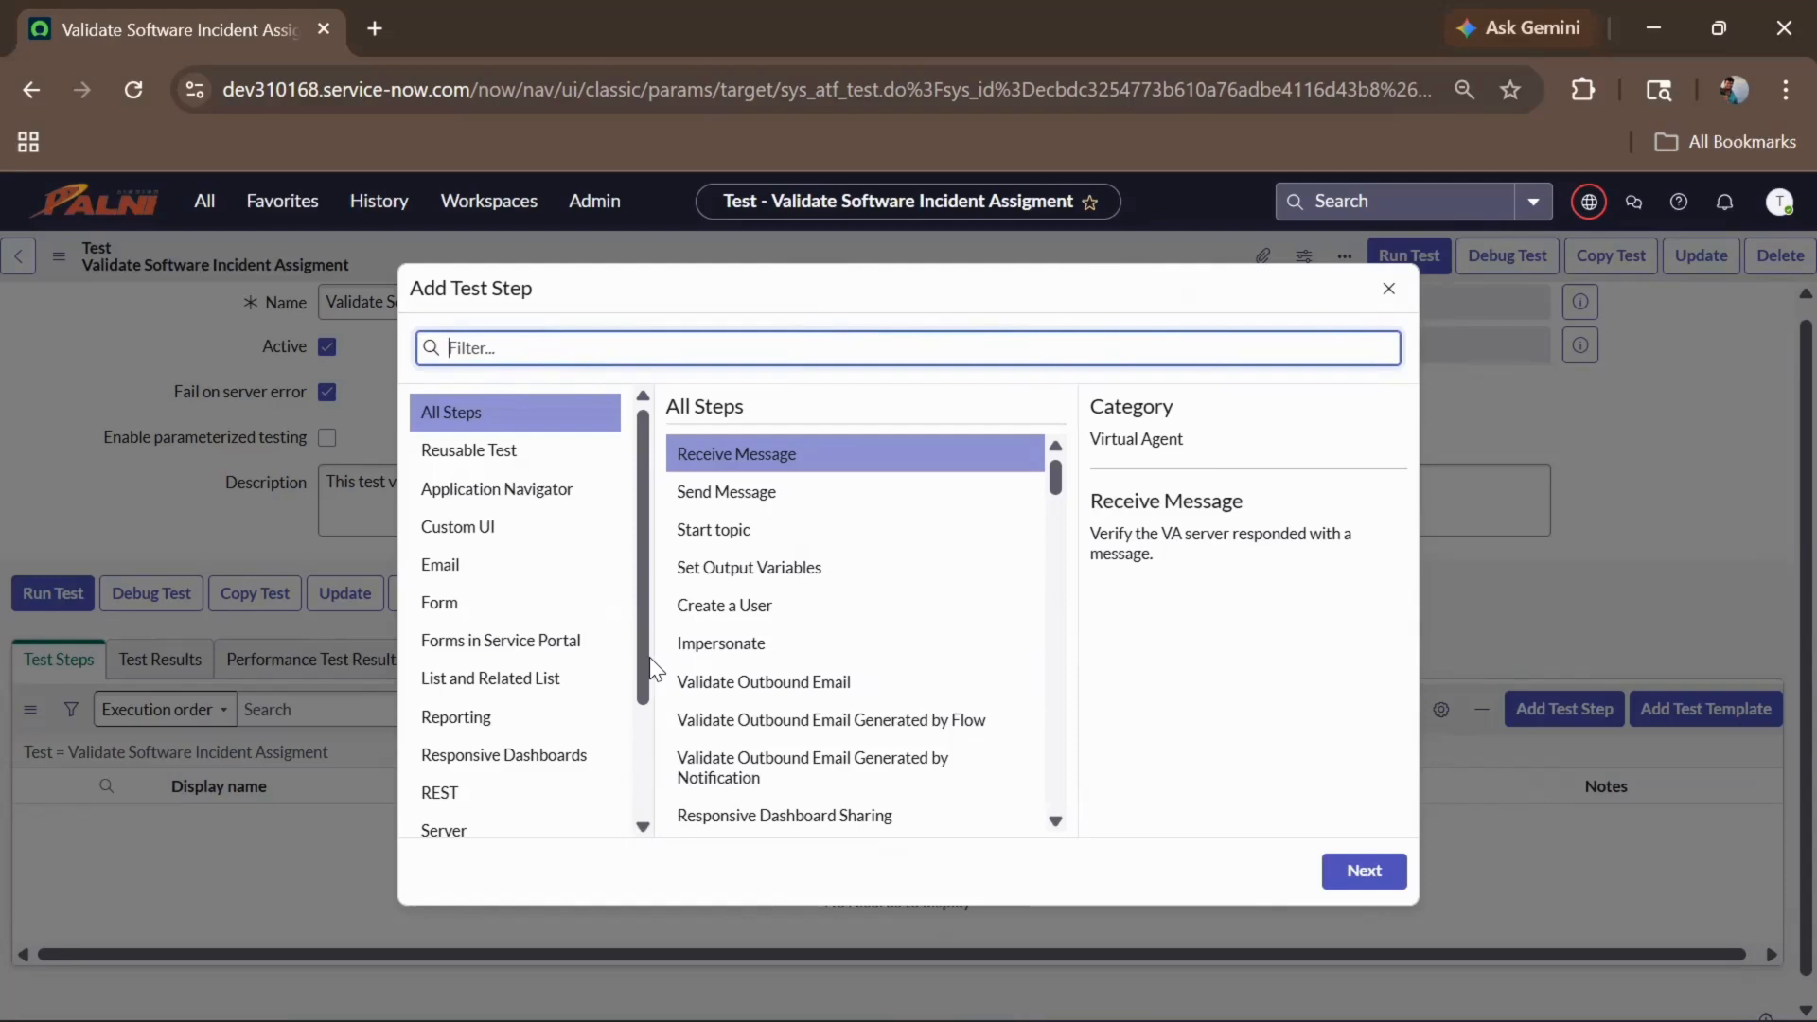
pyautogui.click(494, 608)
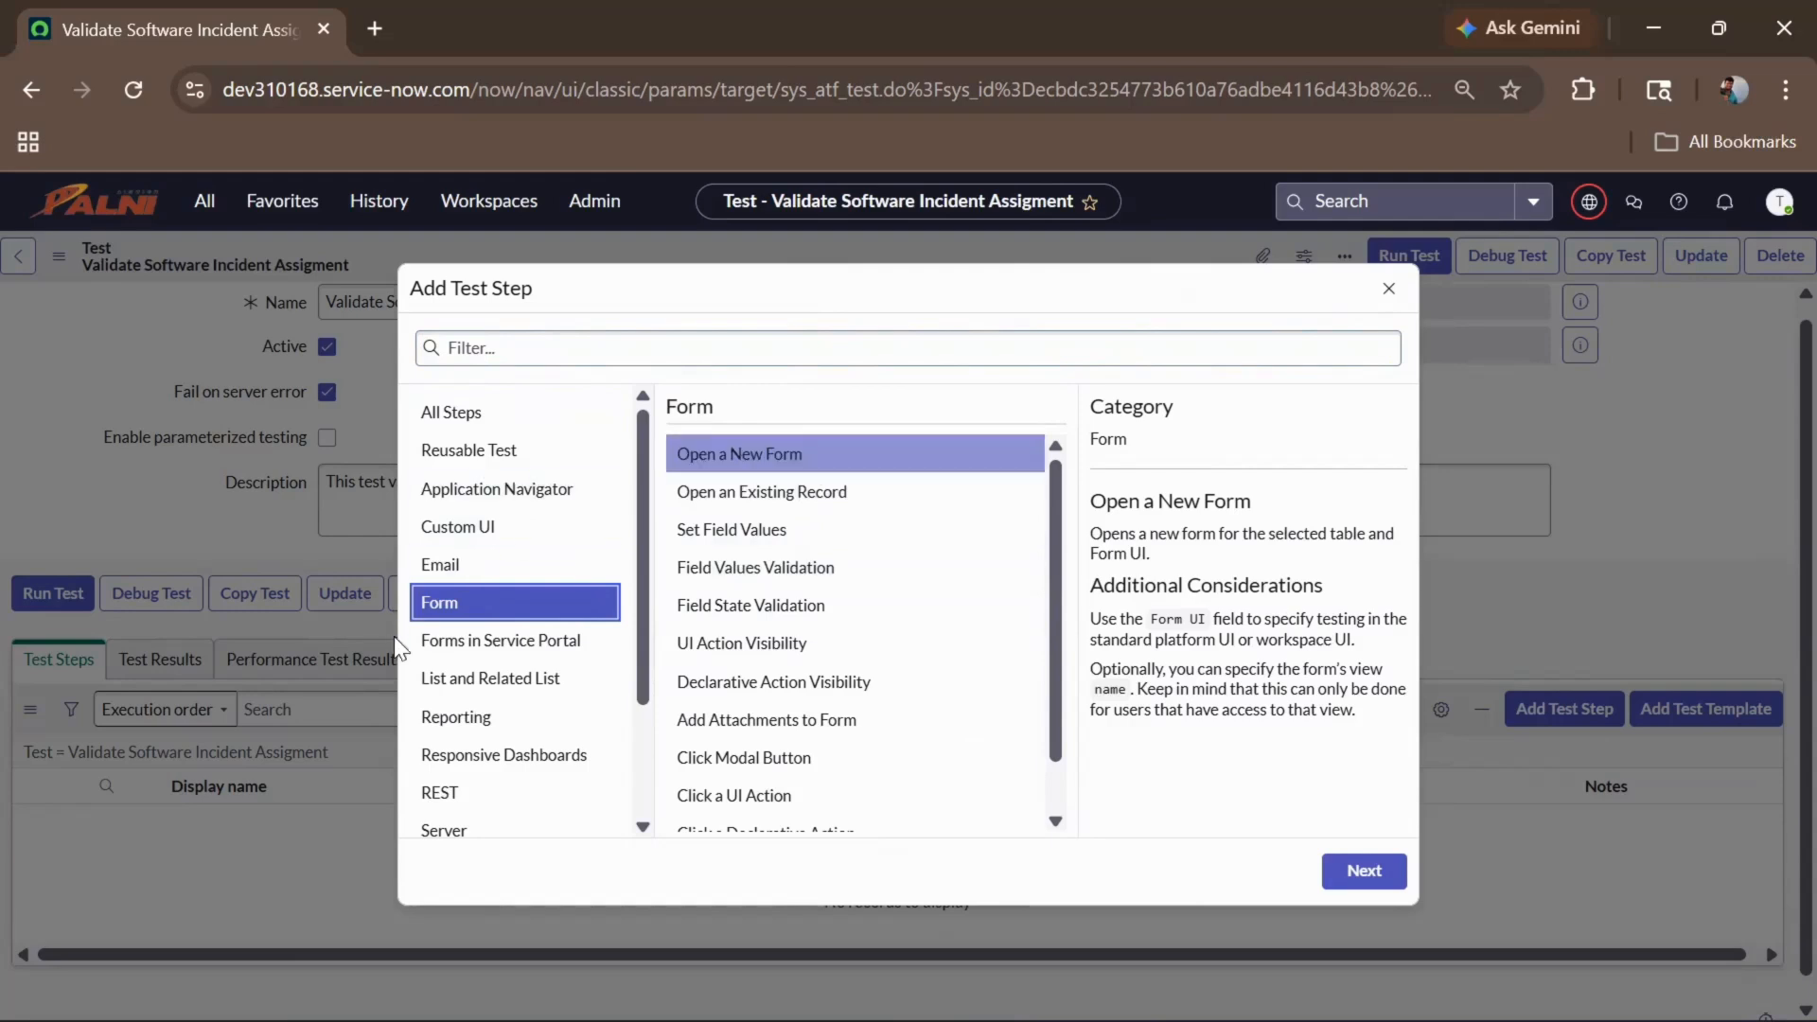
pyautogui.scroll(-1, 464, 748)
pyautogui.click(476, 744)
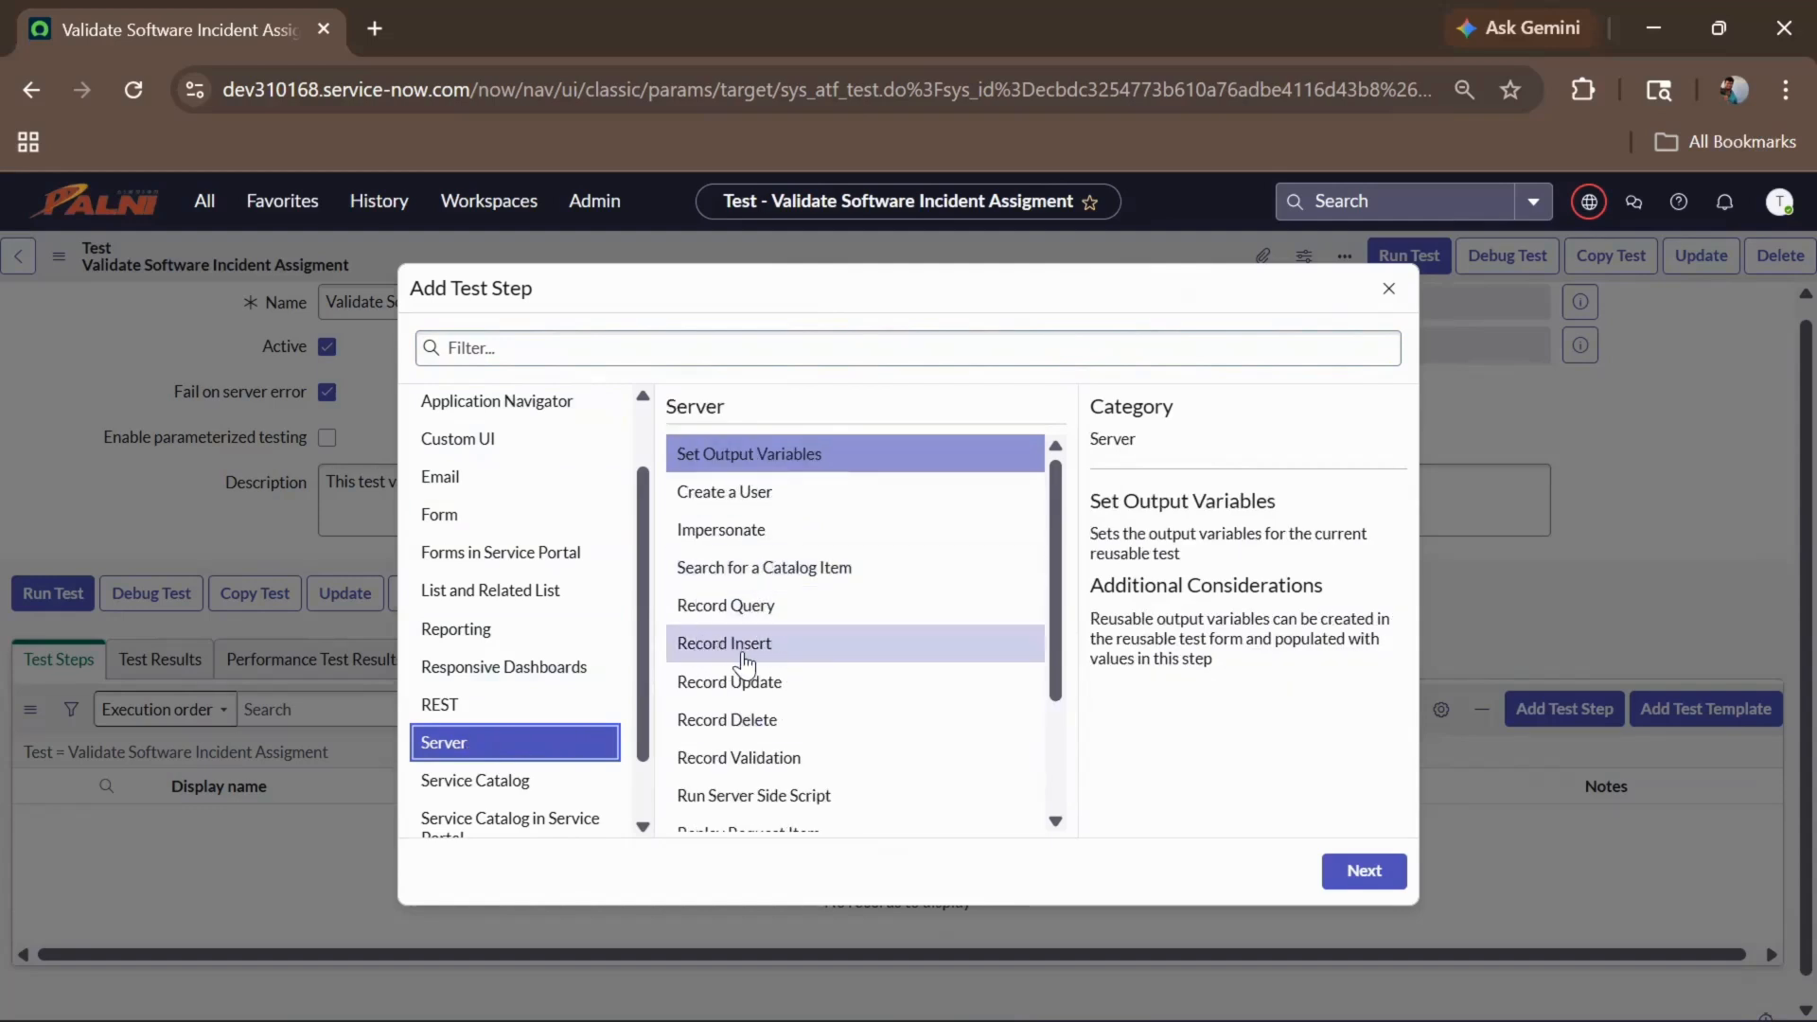
pyautogui.scroll(-1, 811, 673)
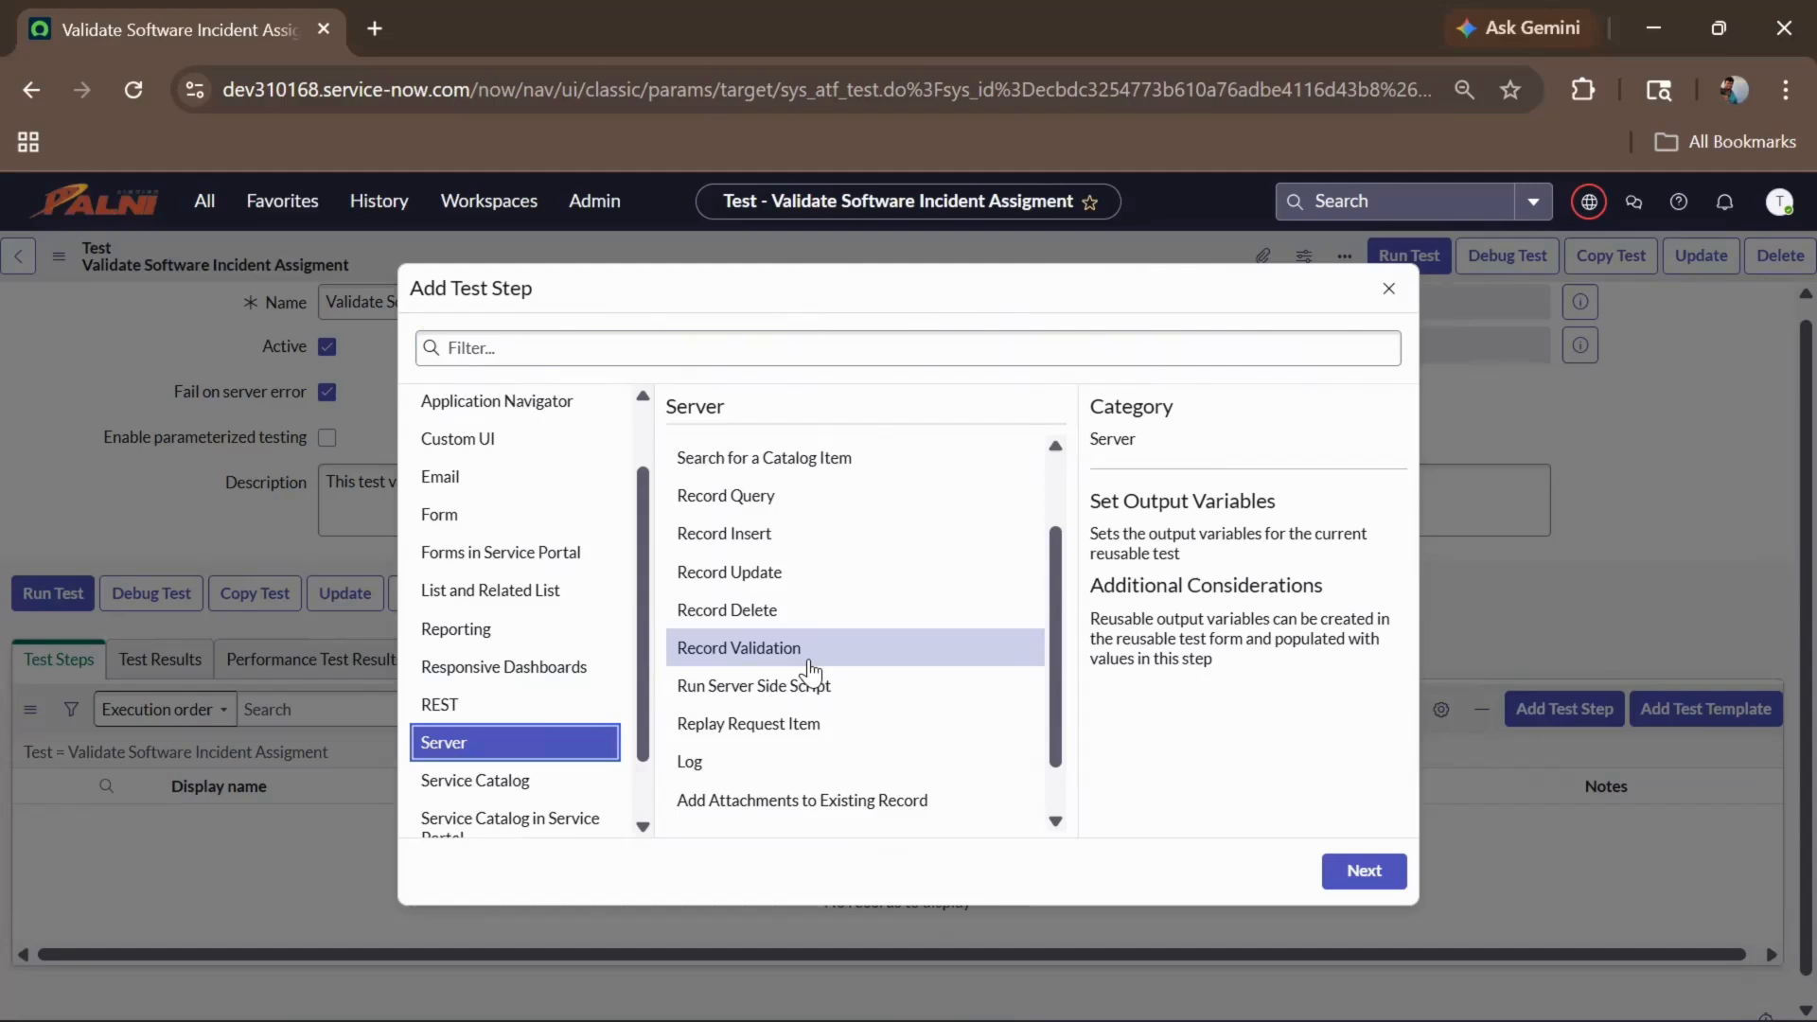
pyautogui.scroll(1, 445, 606)
# Step: Choose Open a New Form from the Form category as the test step type and proceed to its configuration
pyautogui.click(445, 606)
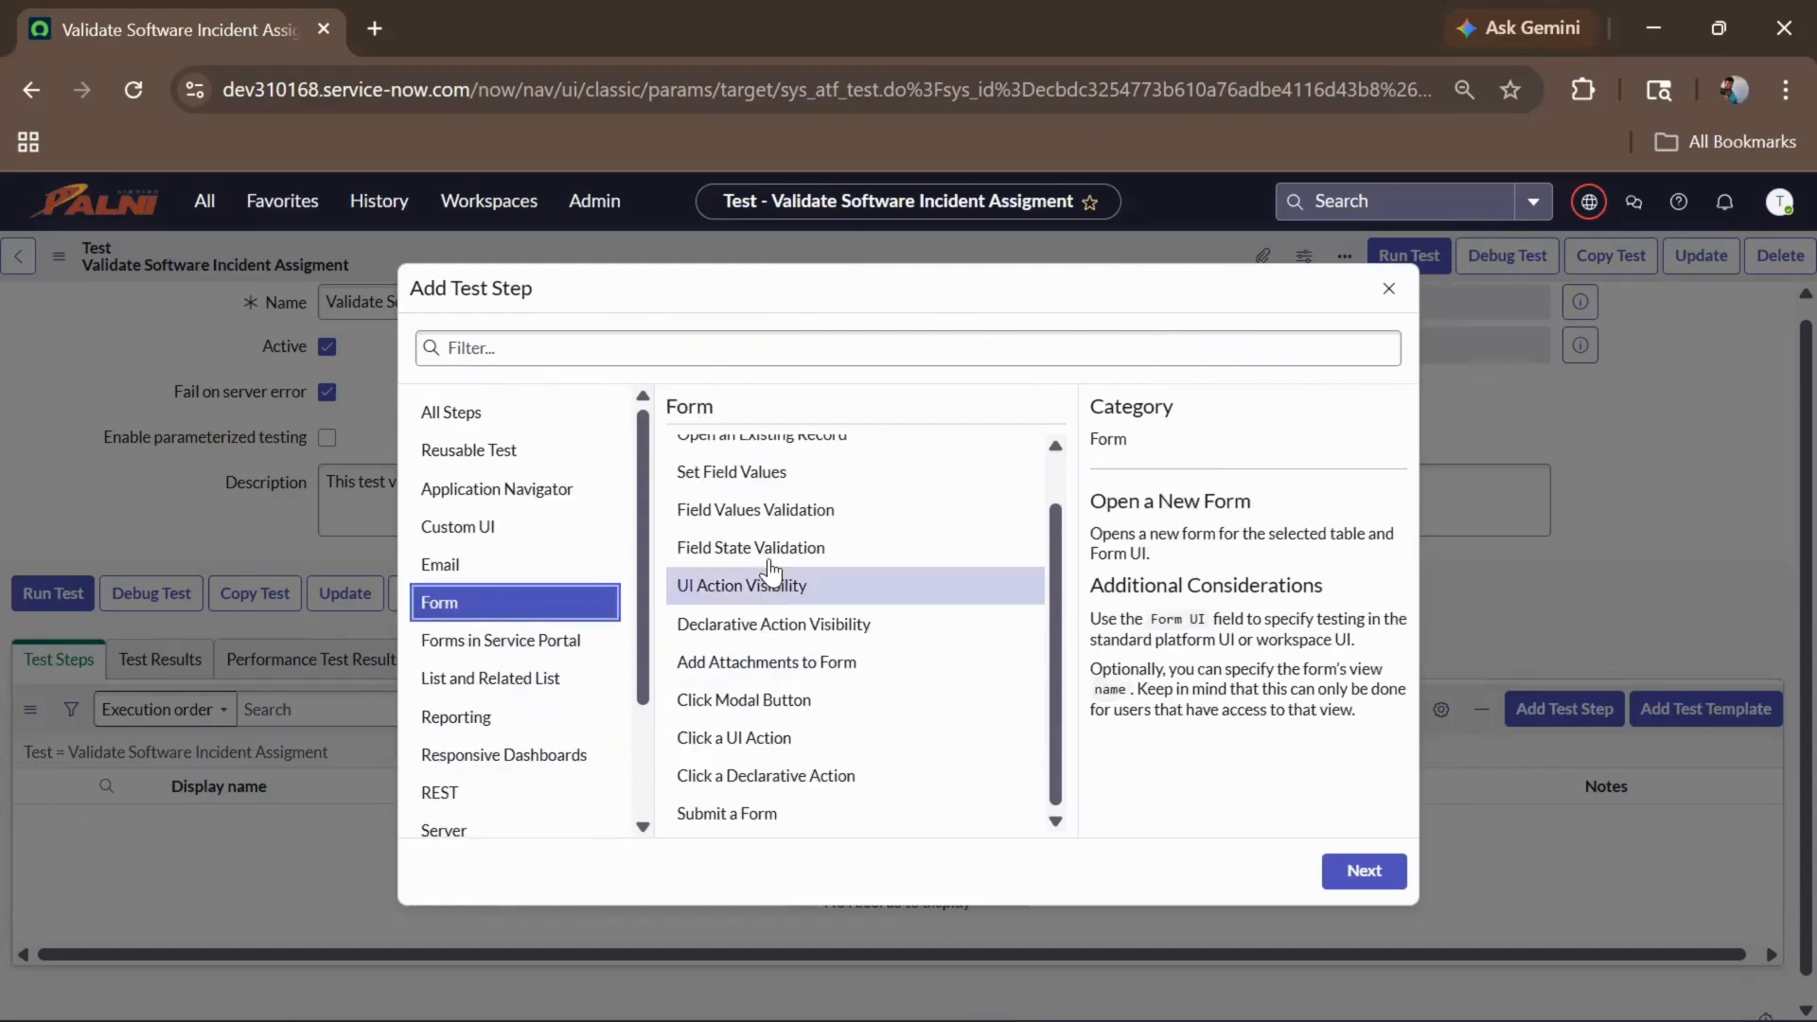
pyautogui.scroll(1, 774, 568)
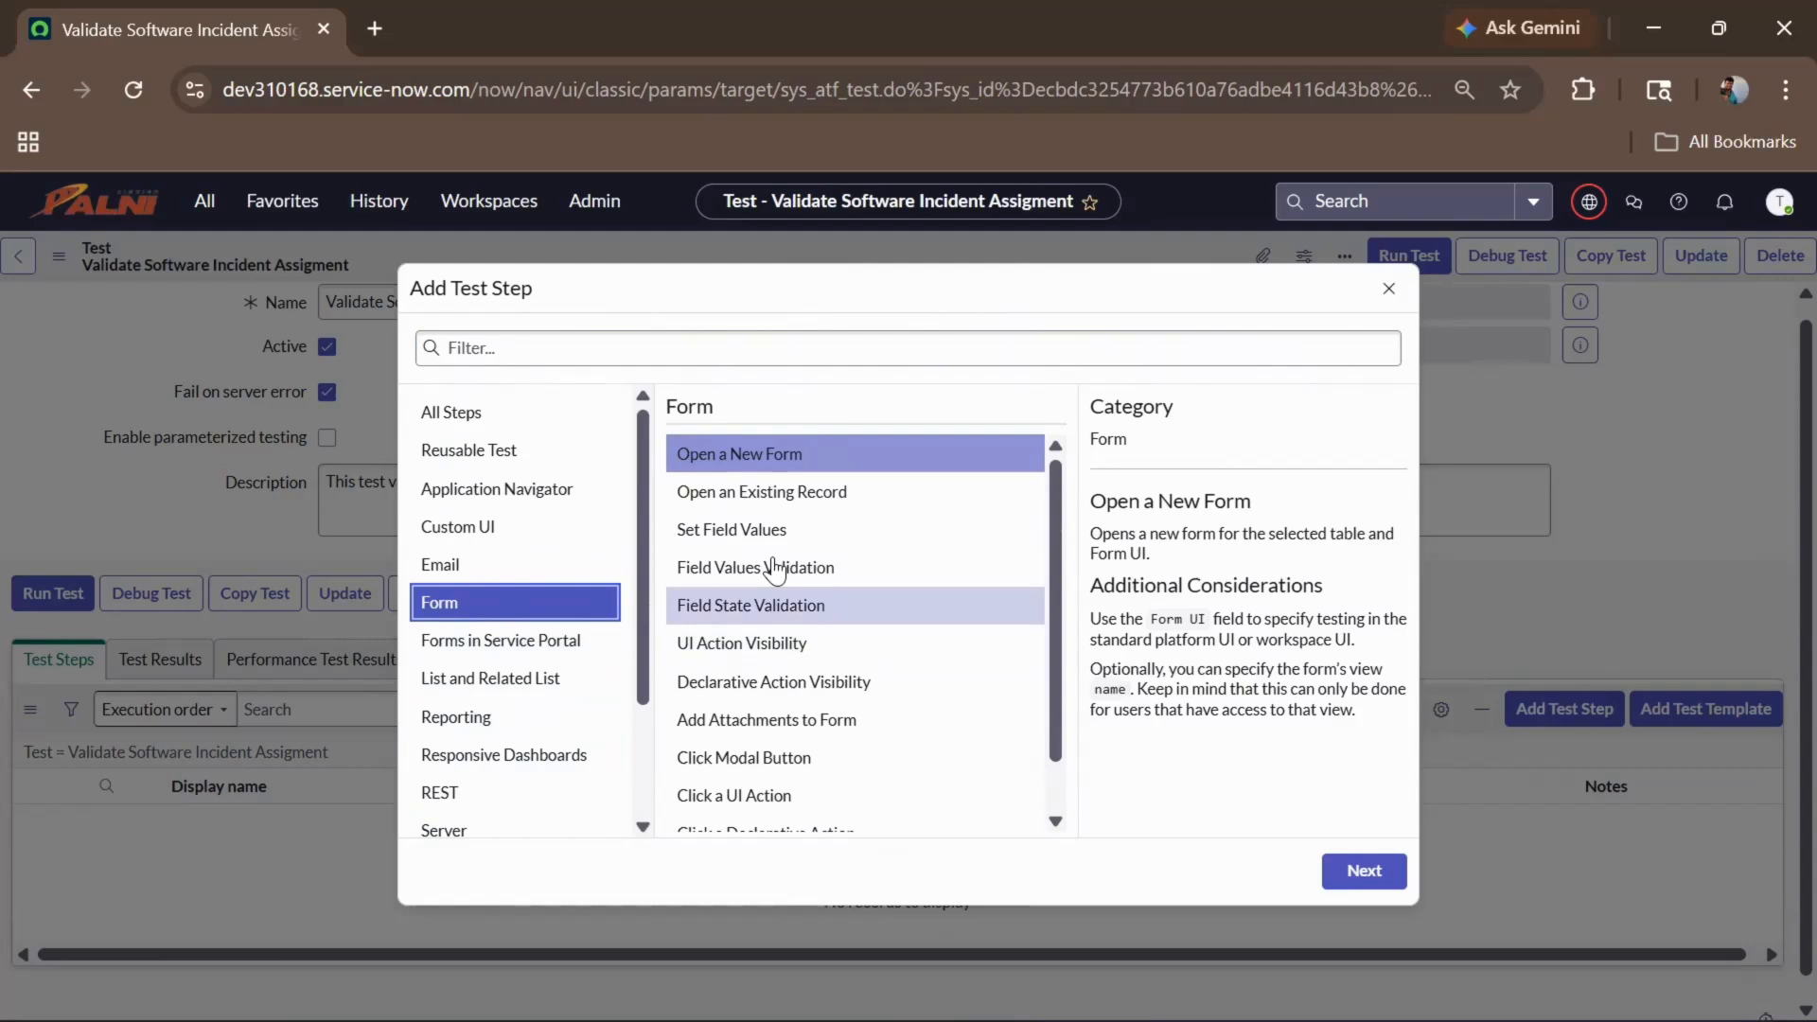
pyautogui.click(795, 455)
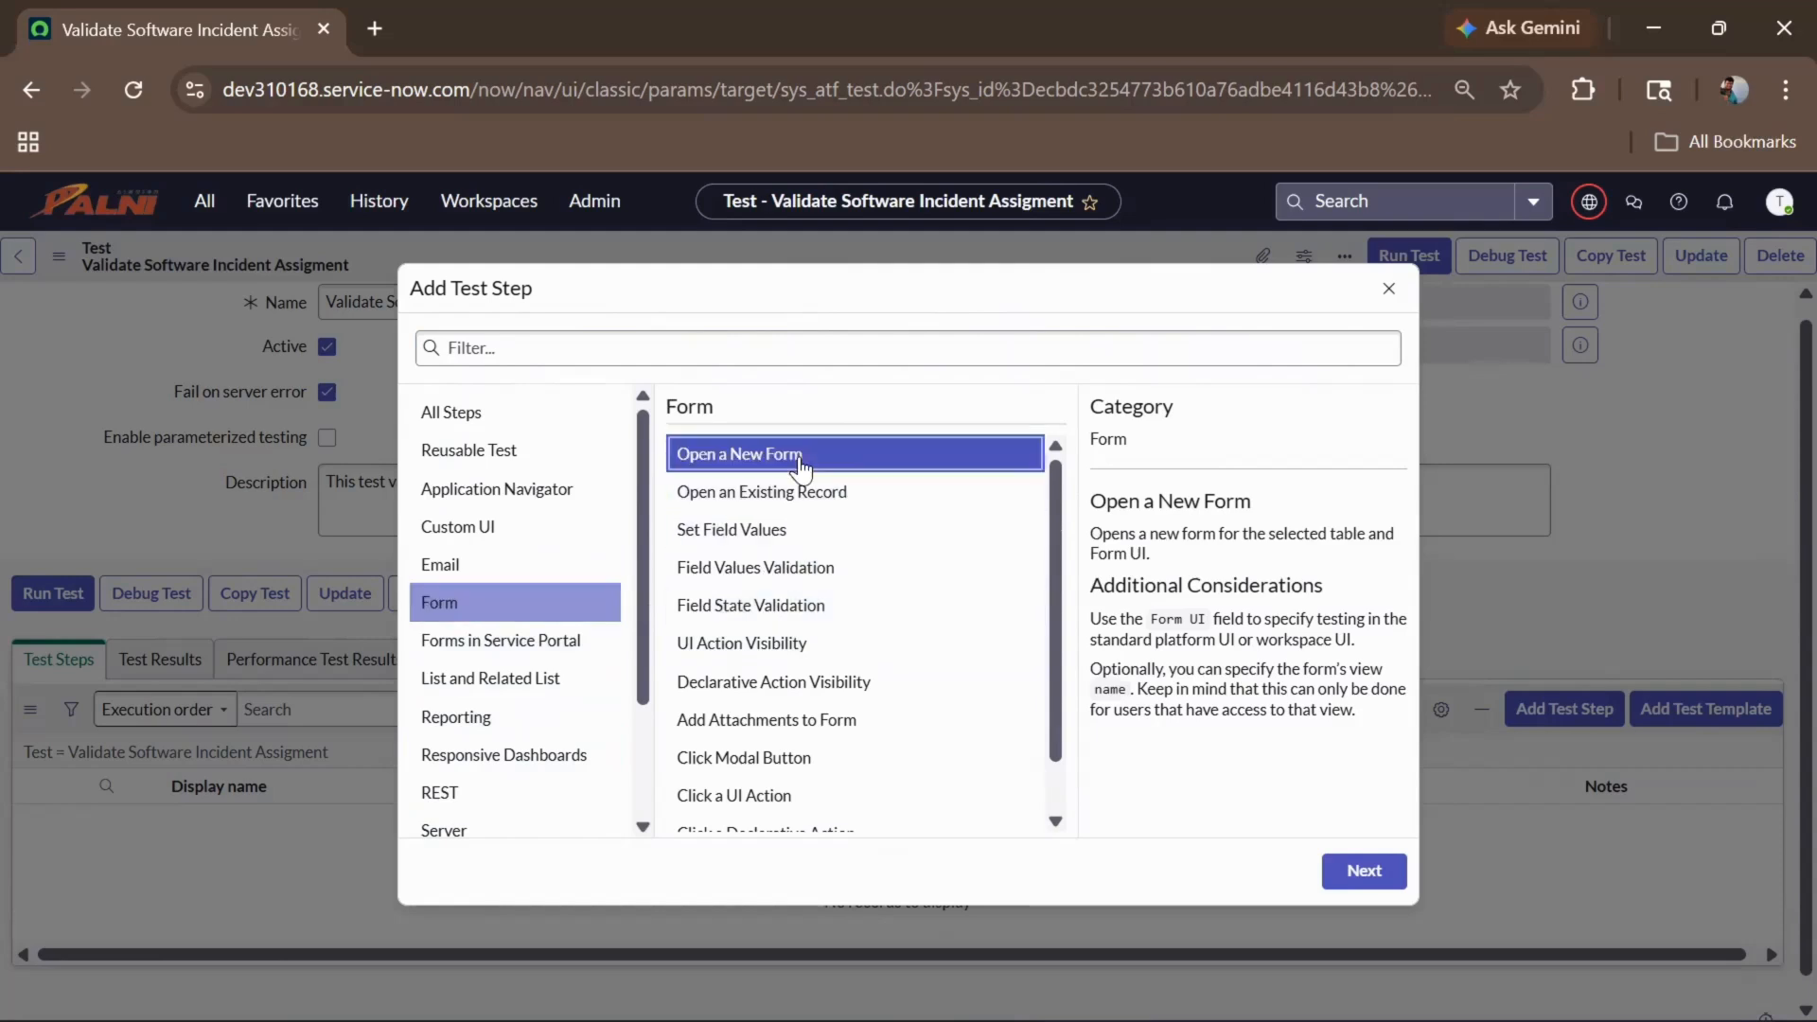
pyautogui.click(1377, 880)
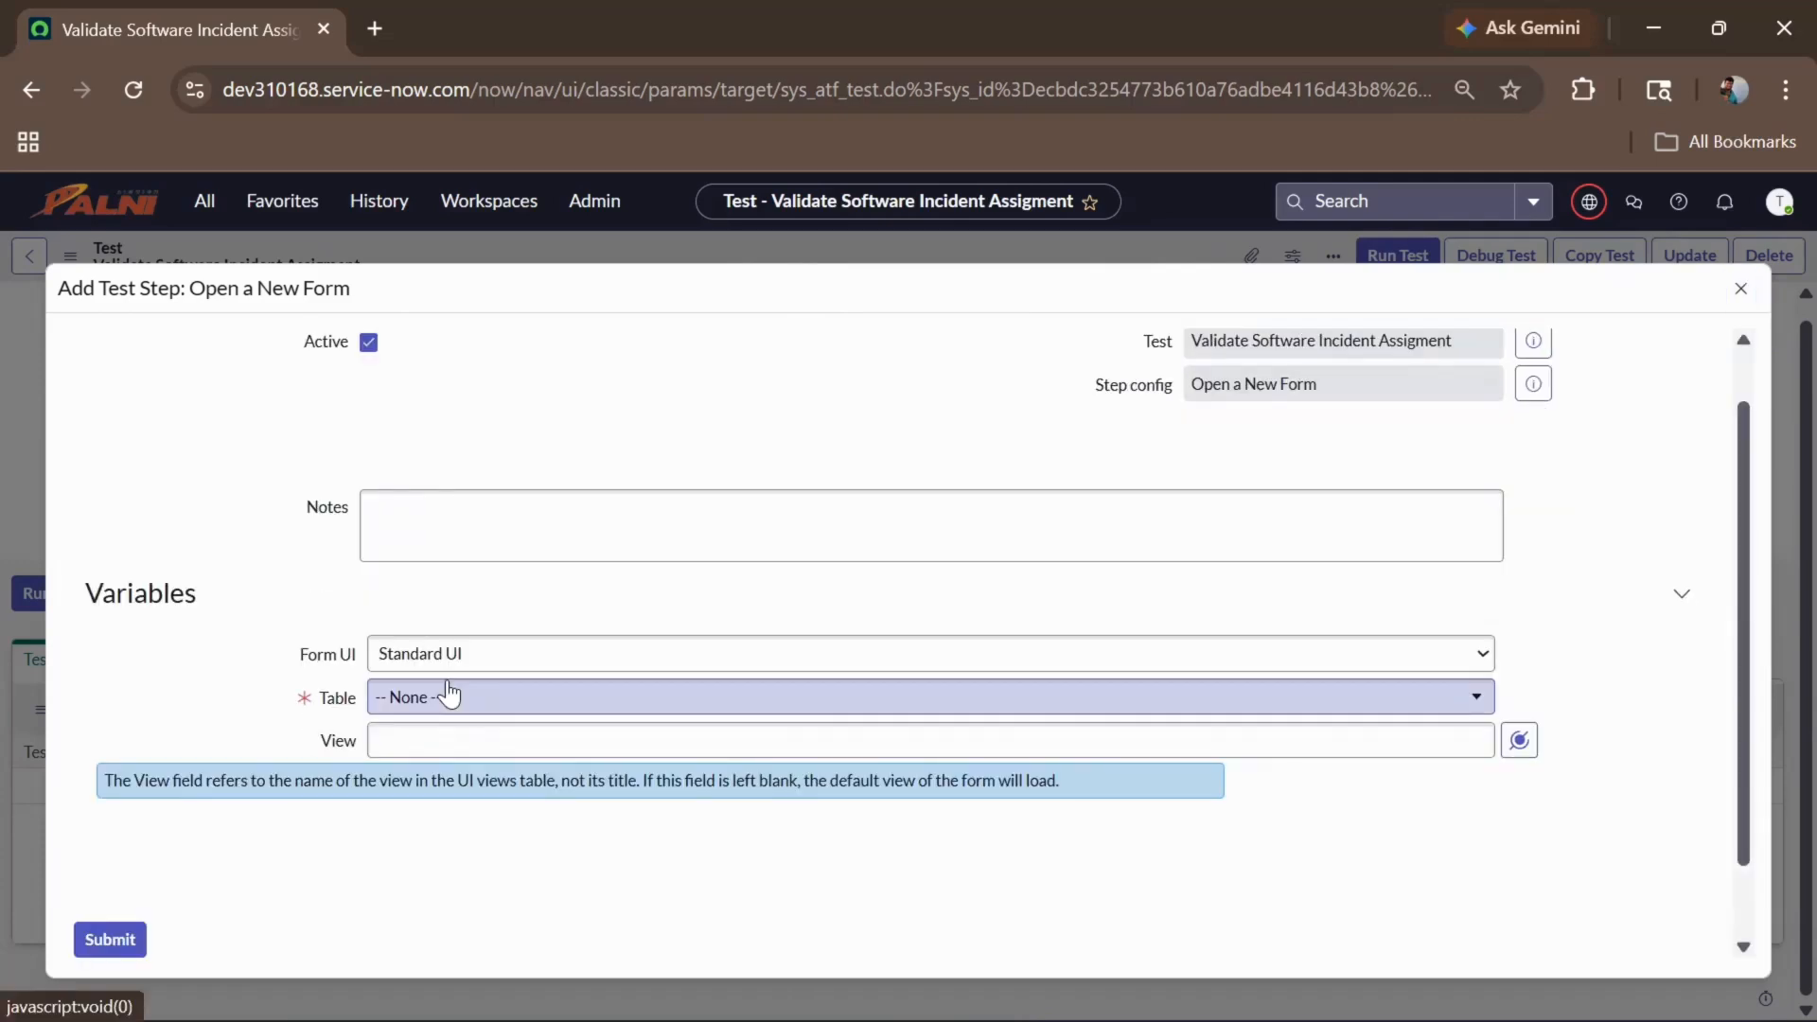
# Step: Set the Open a New Form step's table to Incident [incident] and submit the step
pyautogui.click(449, 681)
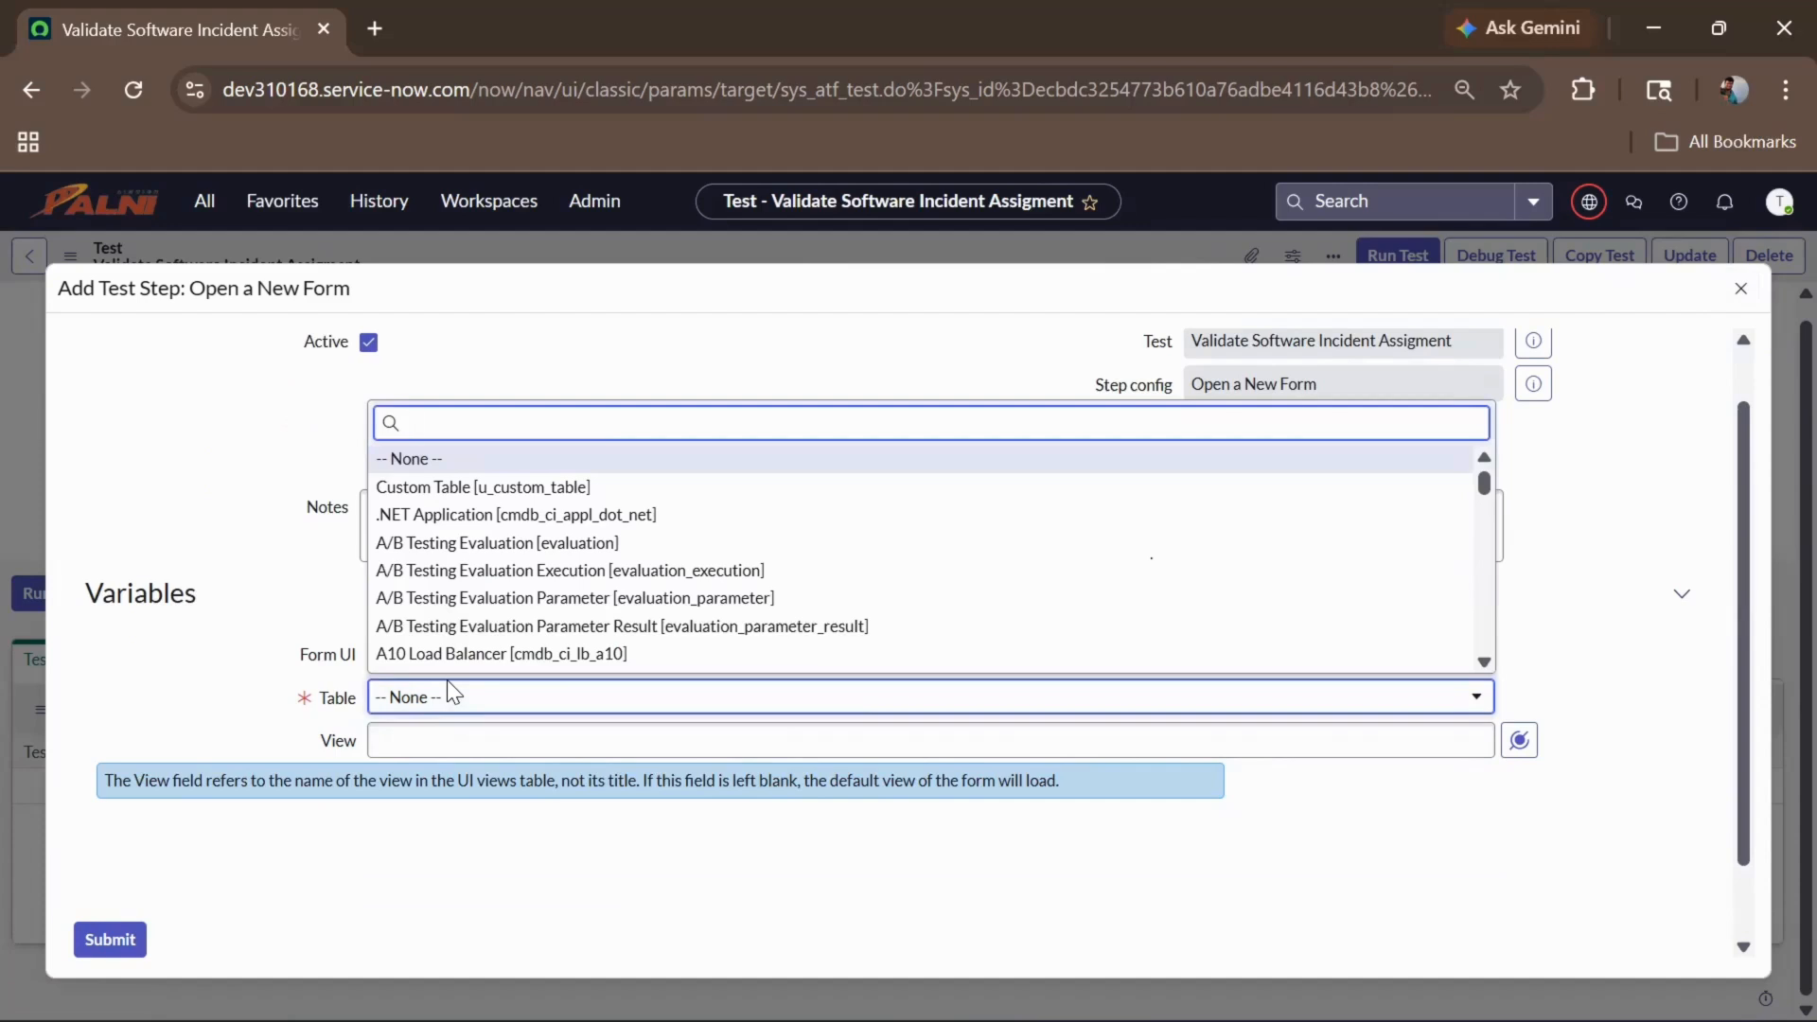
pyautogui.write('incident')
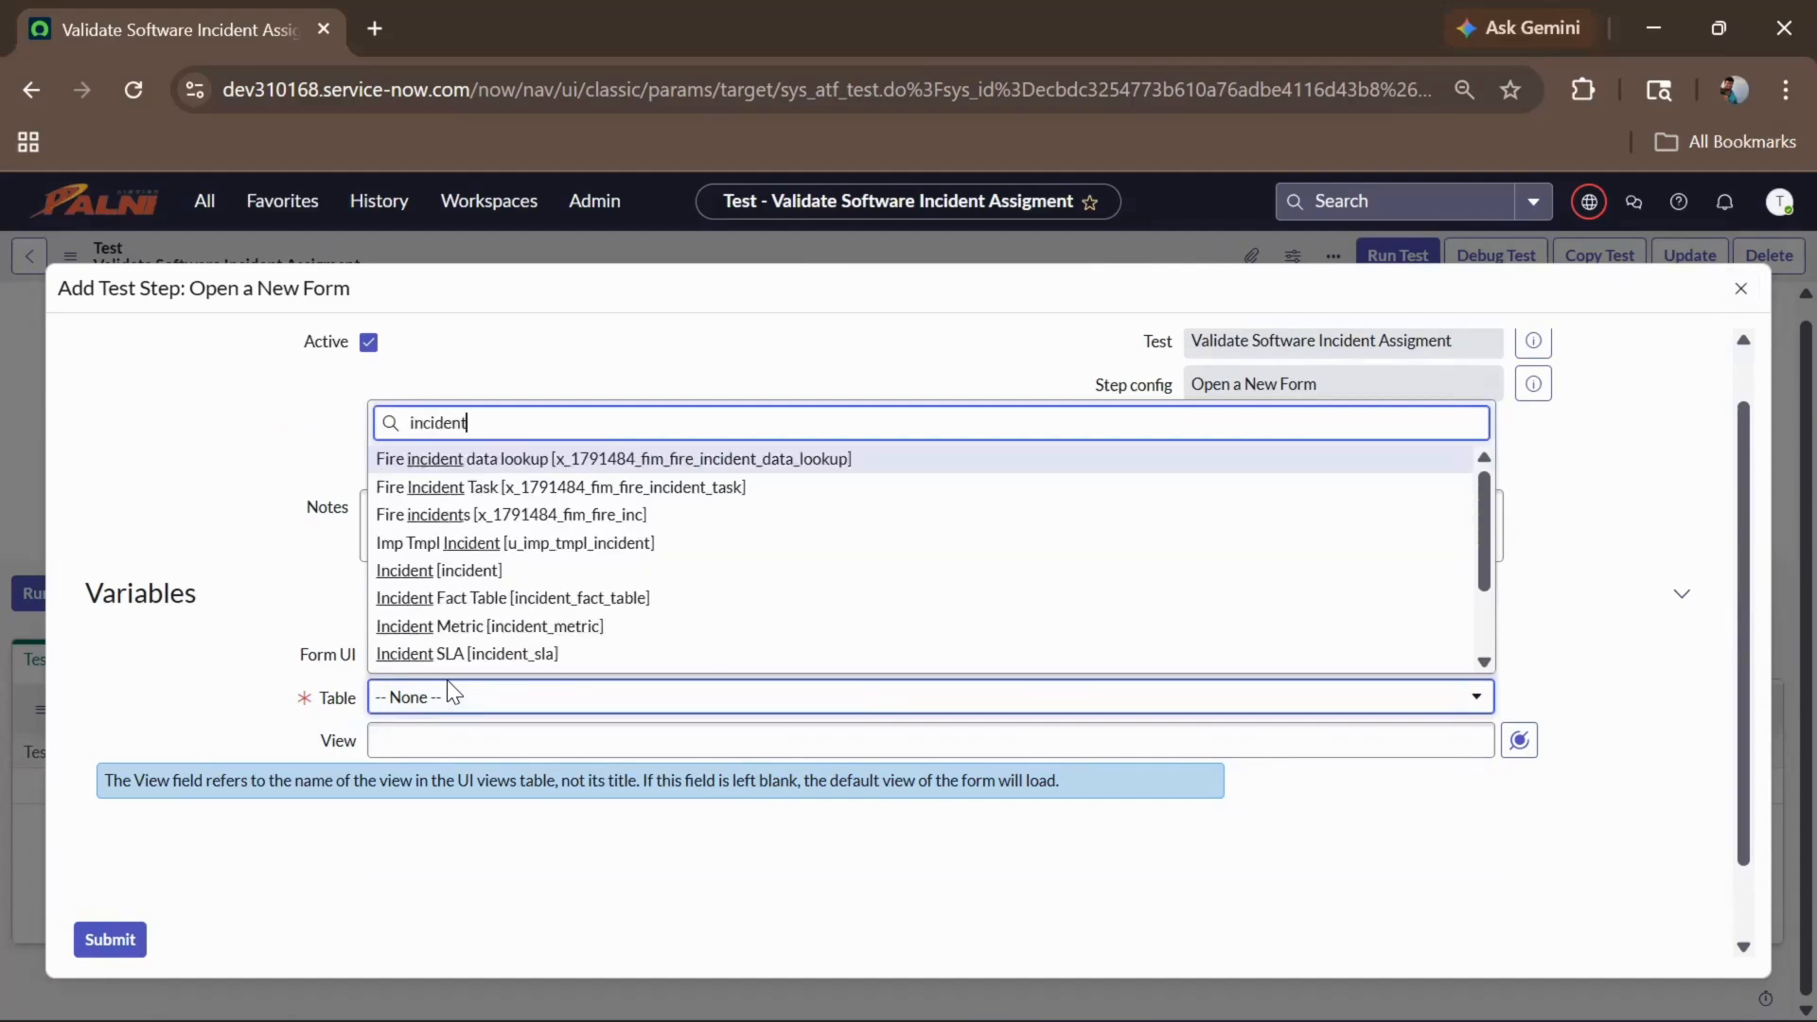
pyautogui.click(459, 571)
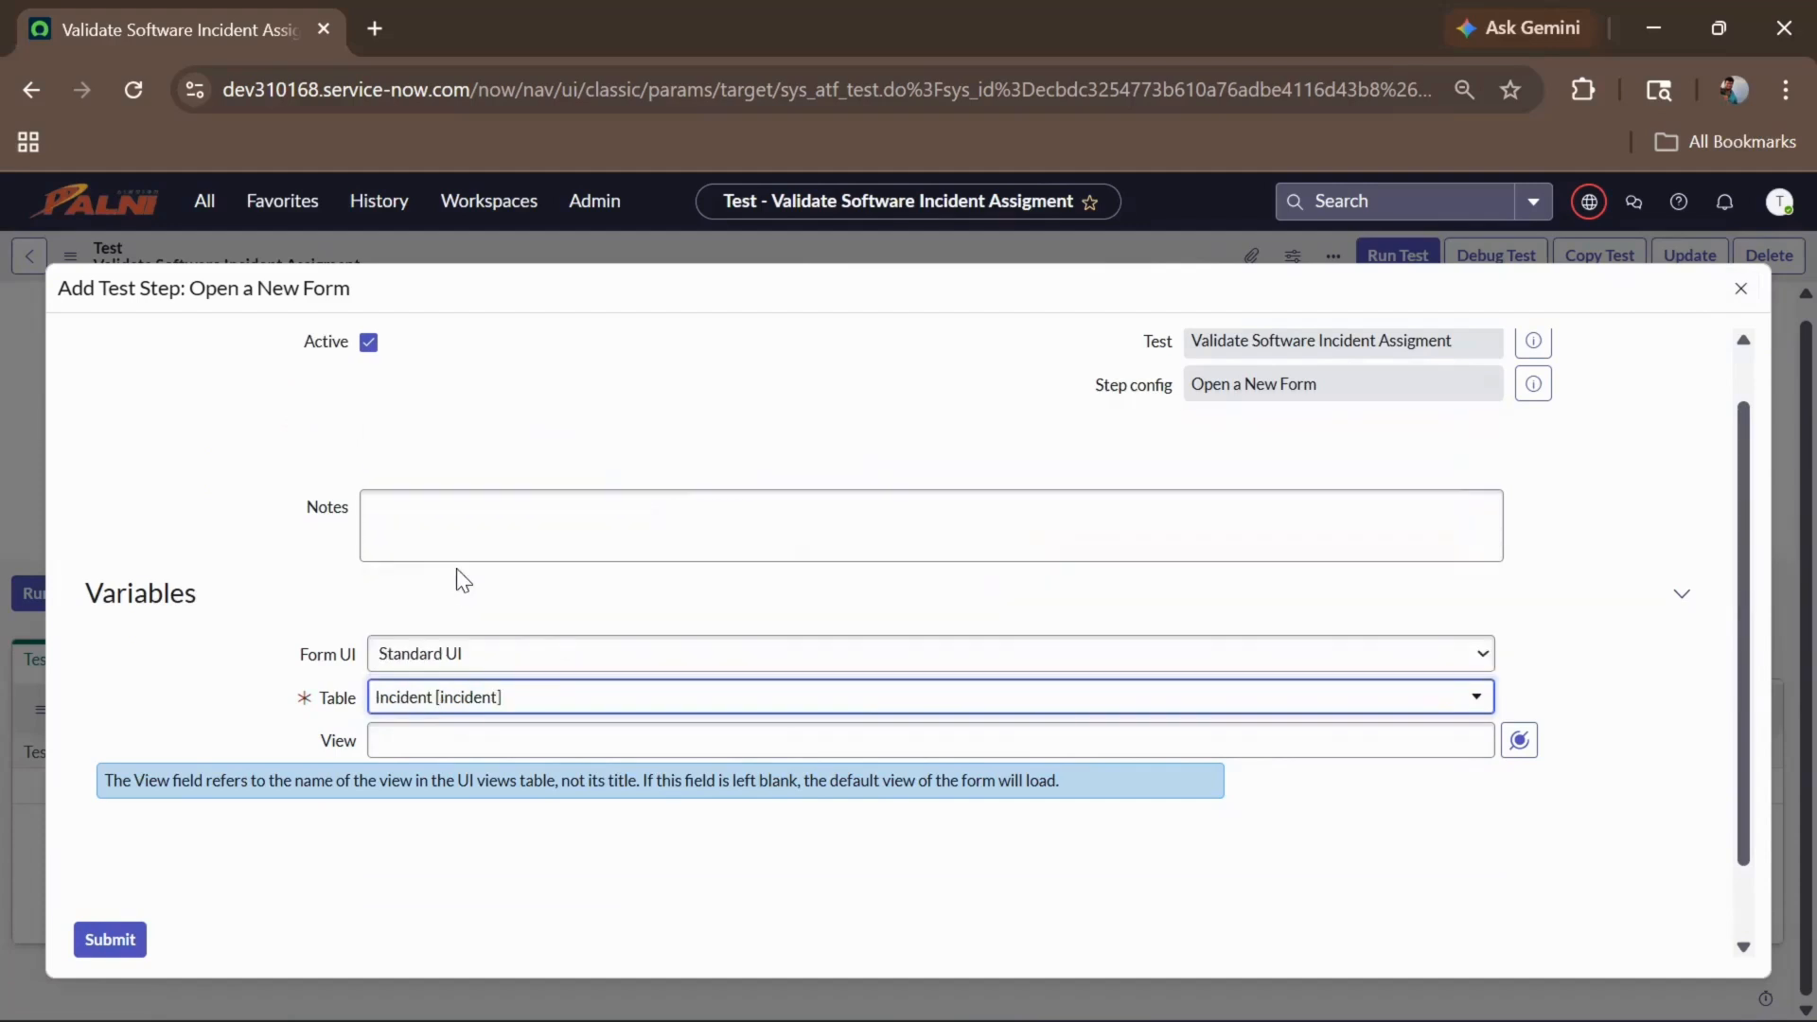
pyautogui.click(114, 938)
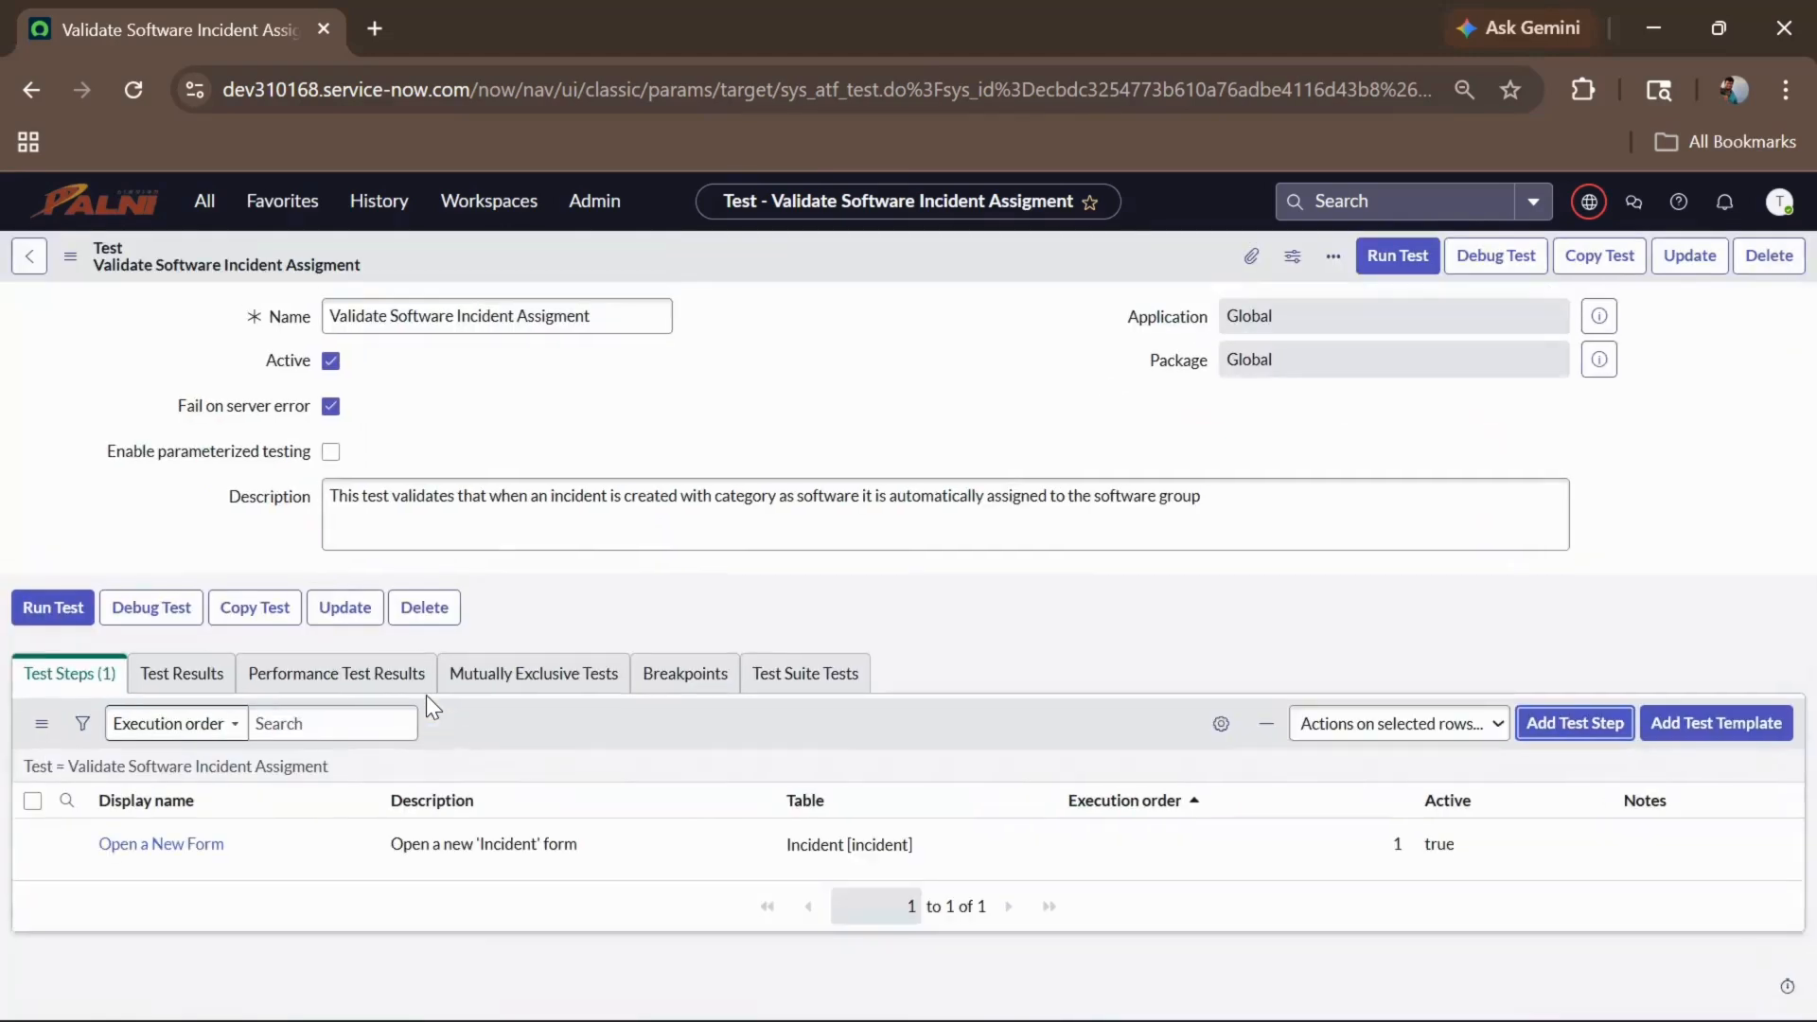
# Step: Add another test step of the Form type Set Field Values after step 1 and proceed to its configuration
pyautogui.click(1553, 728)
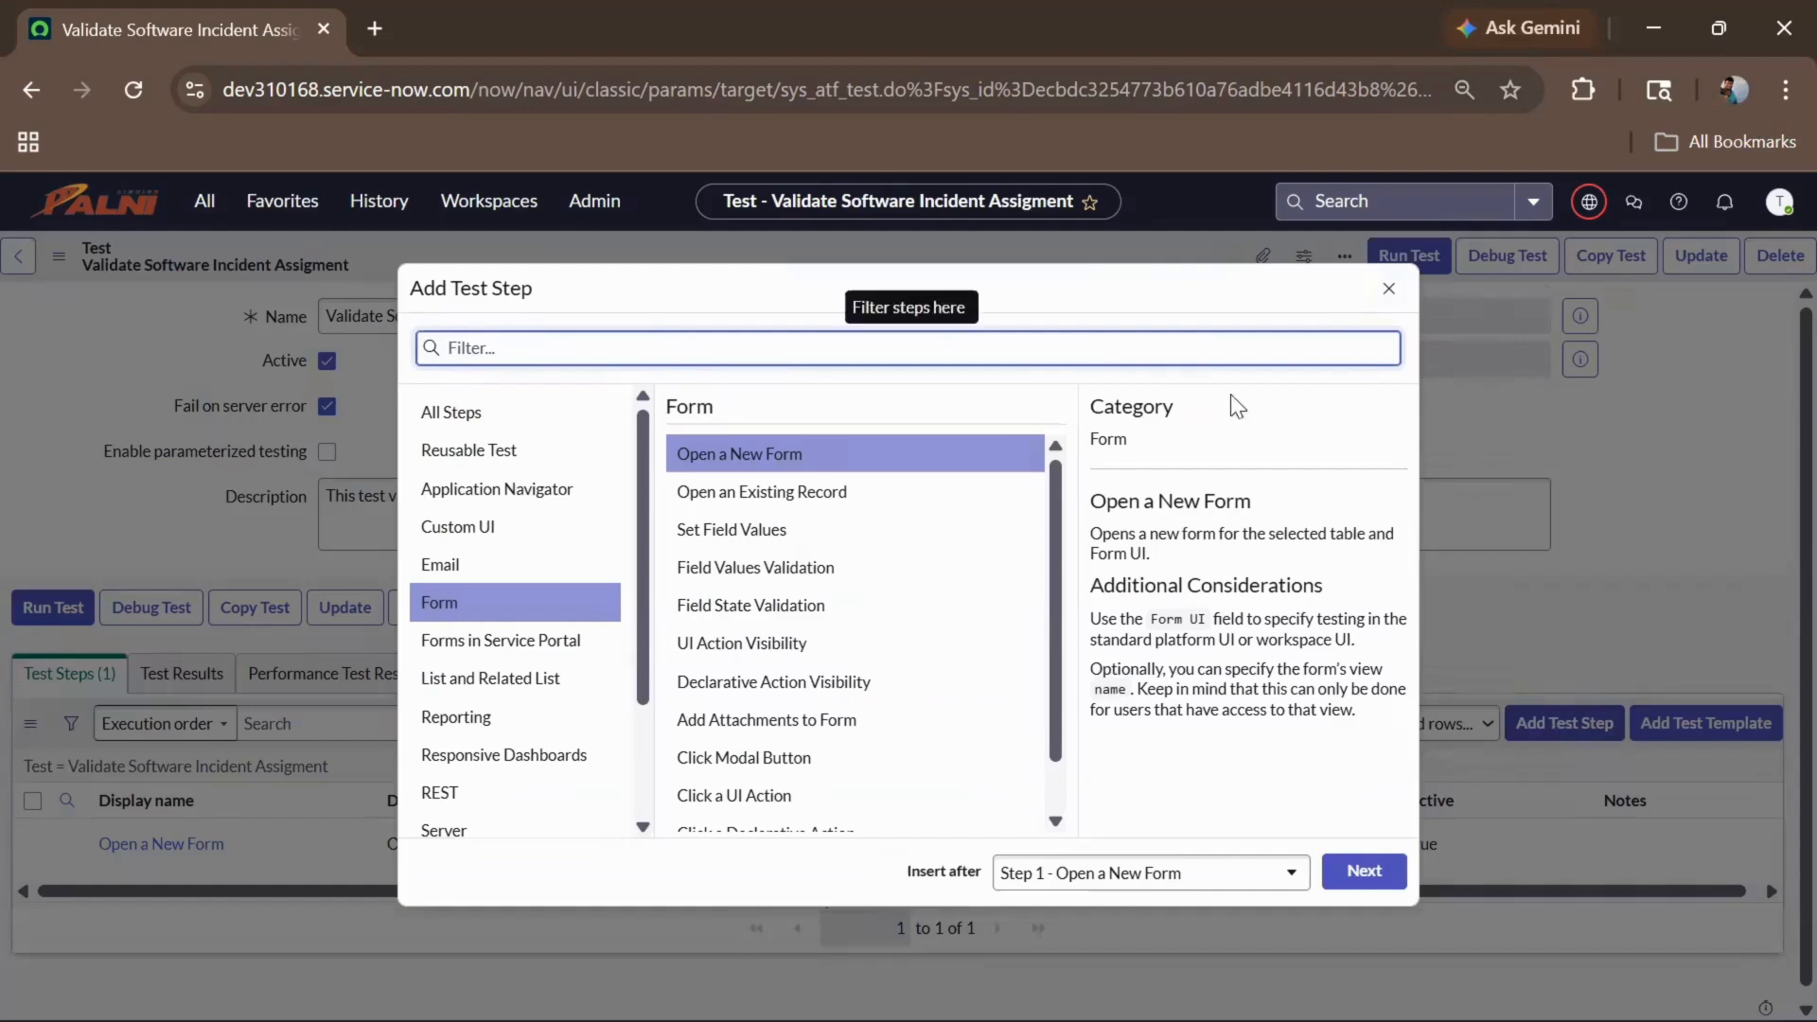
pyautogui.click(753, 532)
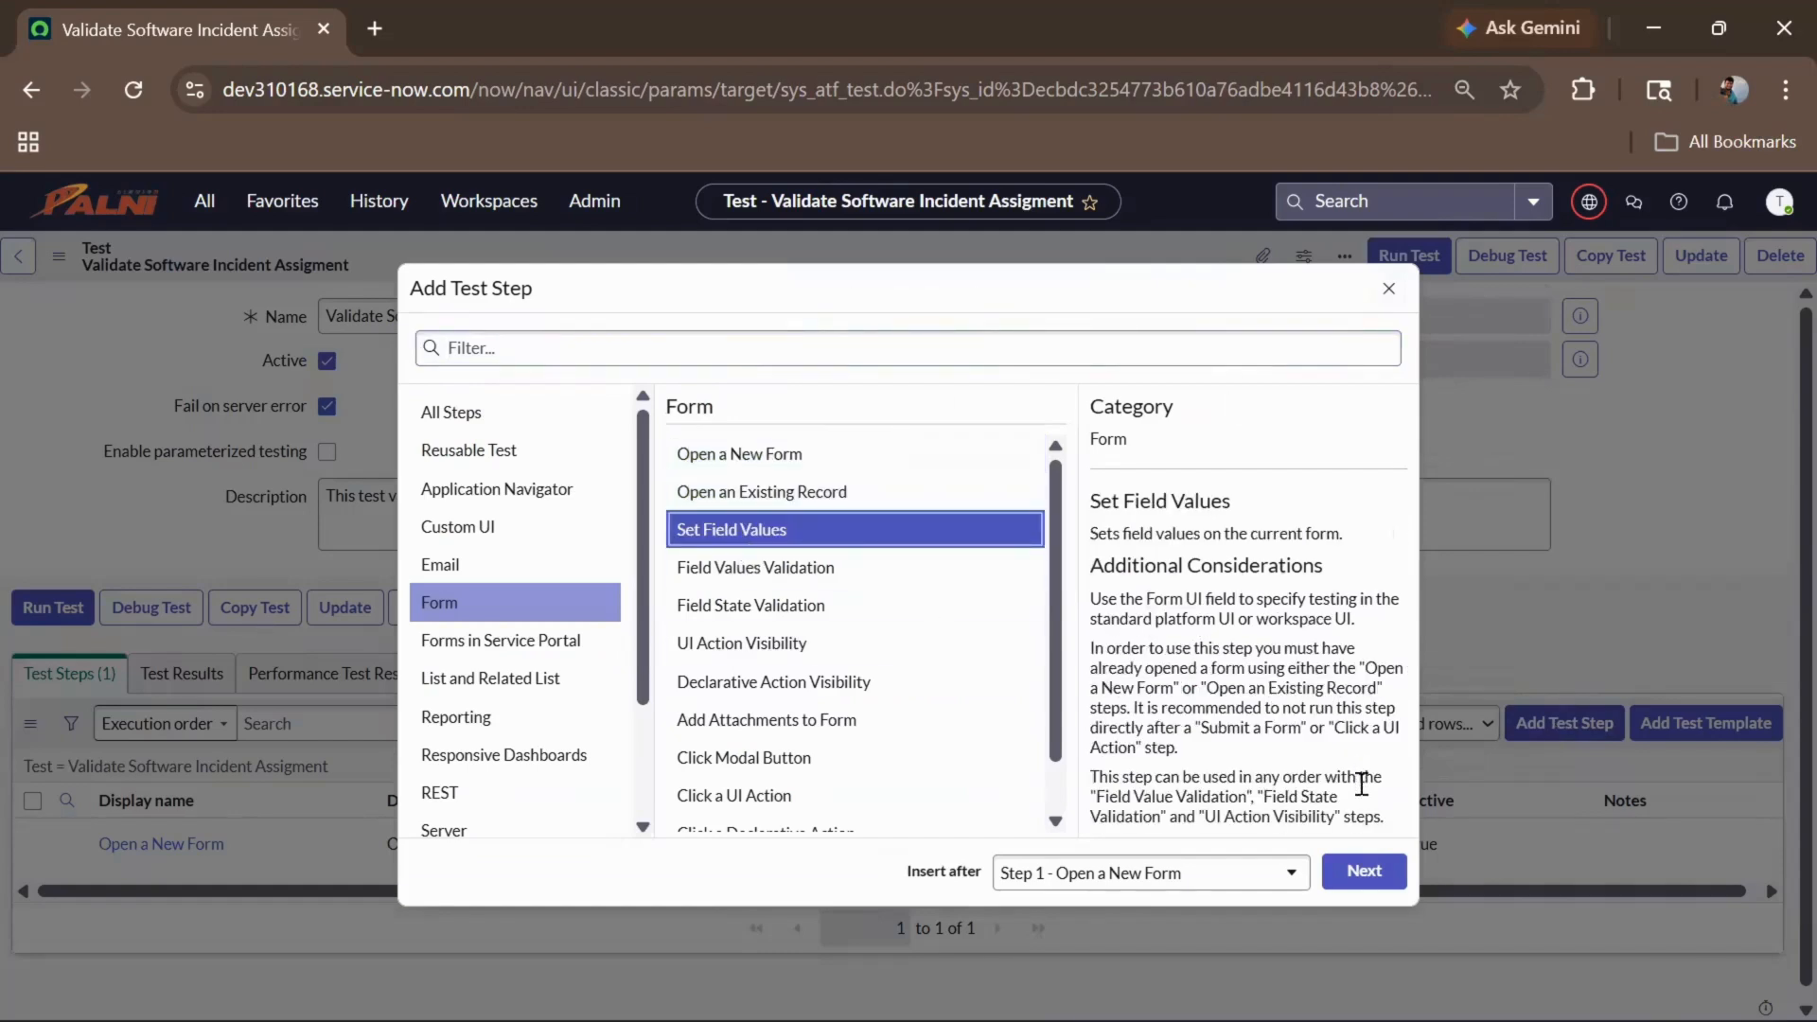
pyautogui.click(1363, 870)
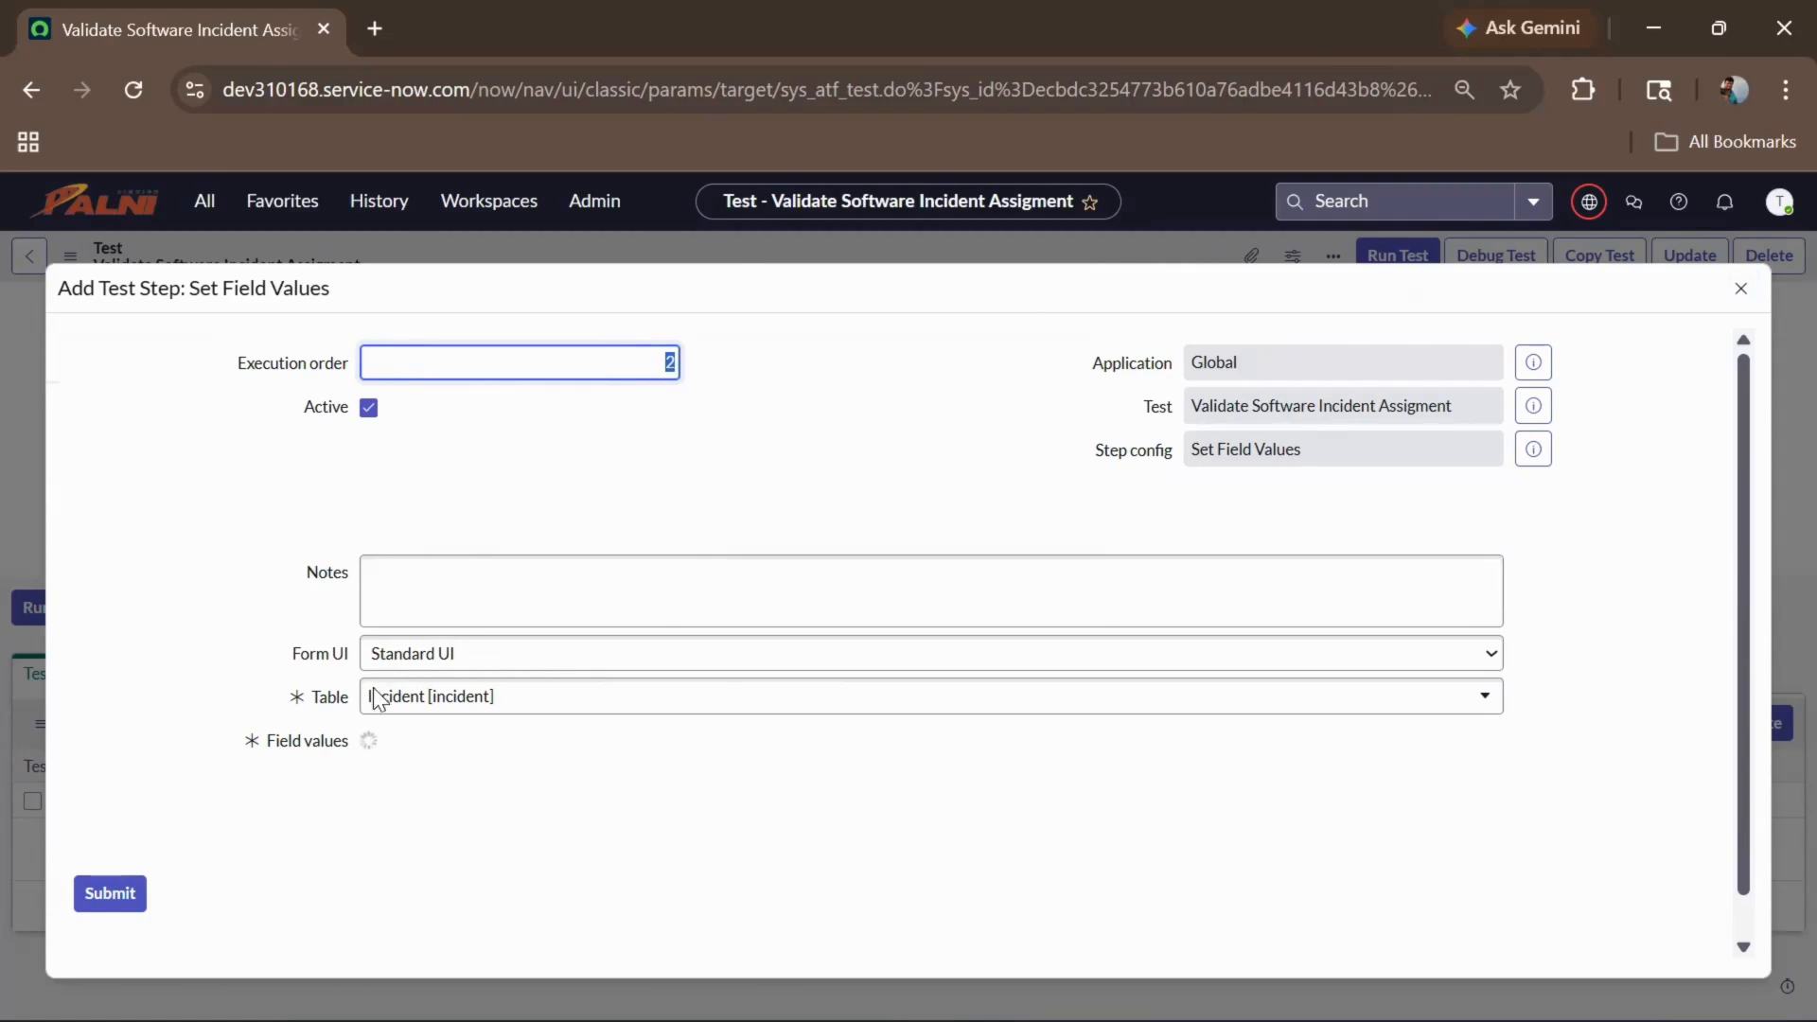
# Step: Add Caller as the first field value and select the caller's name for it
pyautogui.click(392, 743)
pyautogui.write('caller')
pyautogui.click(402, 714)
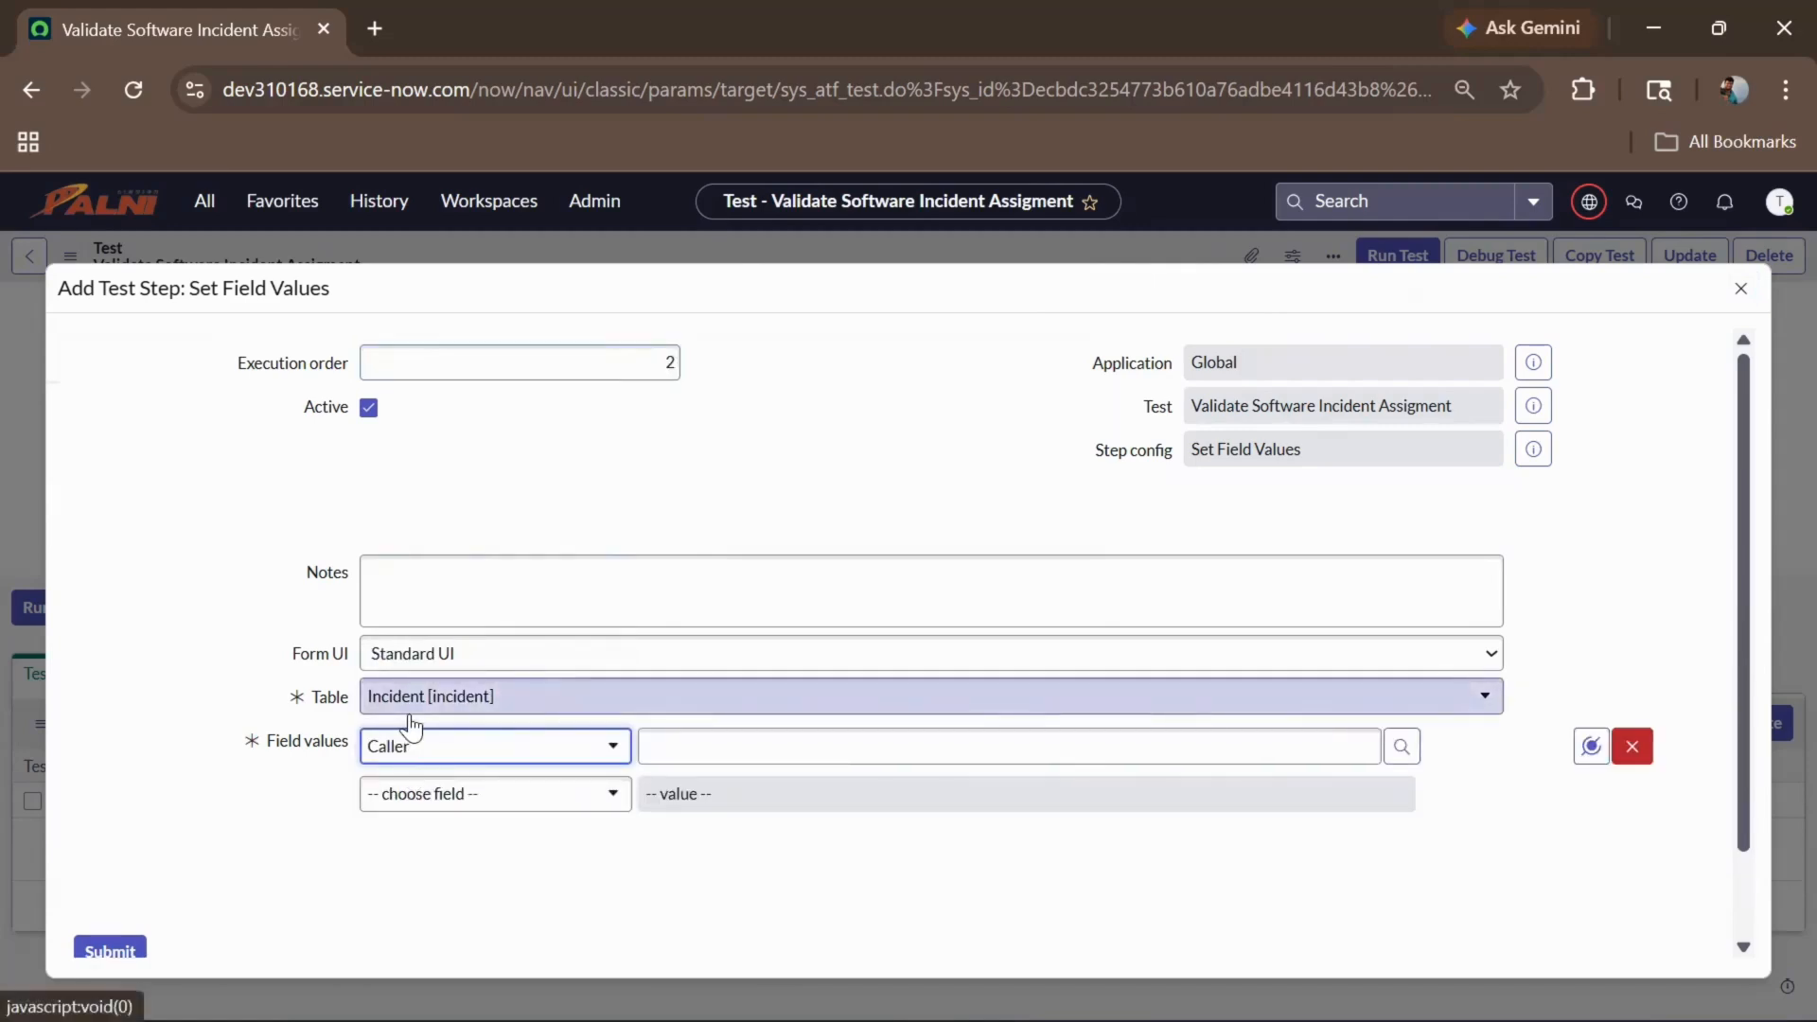
pyautogui.click(859, 757)
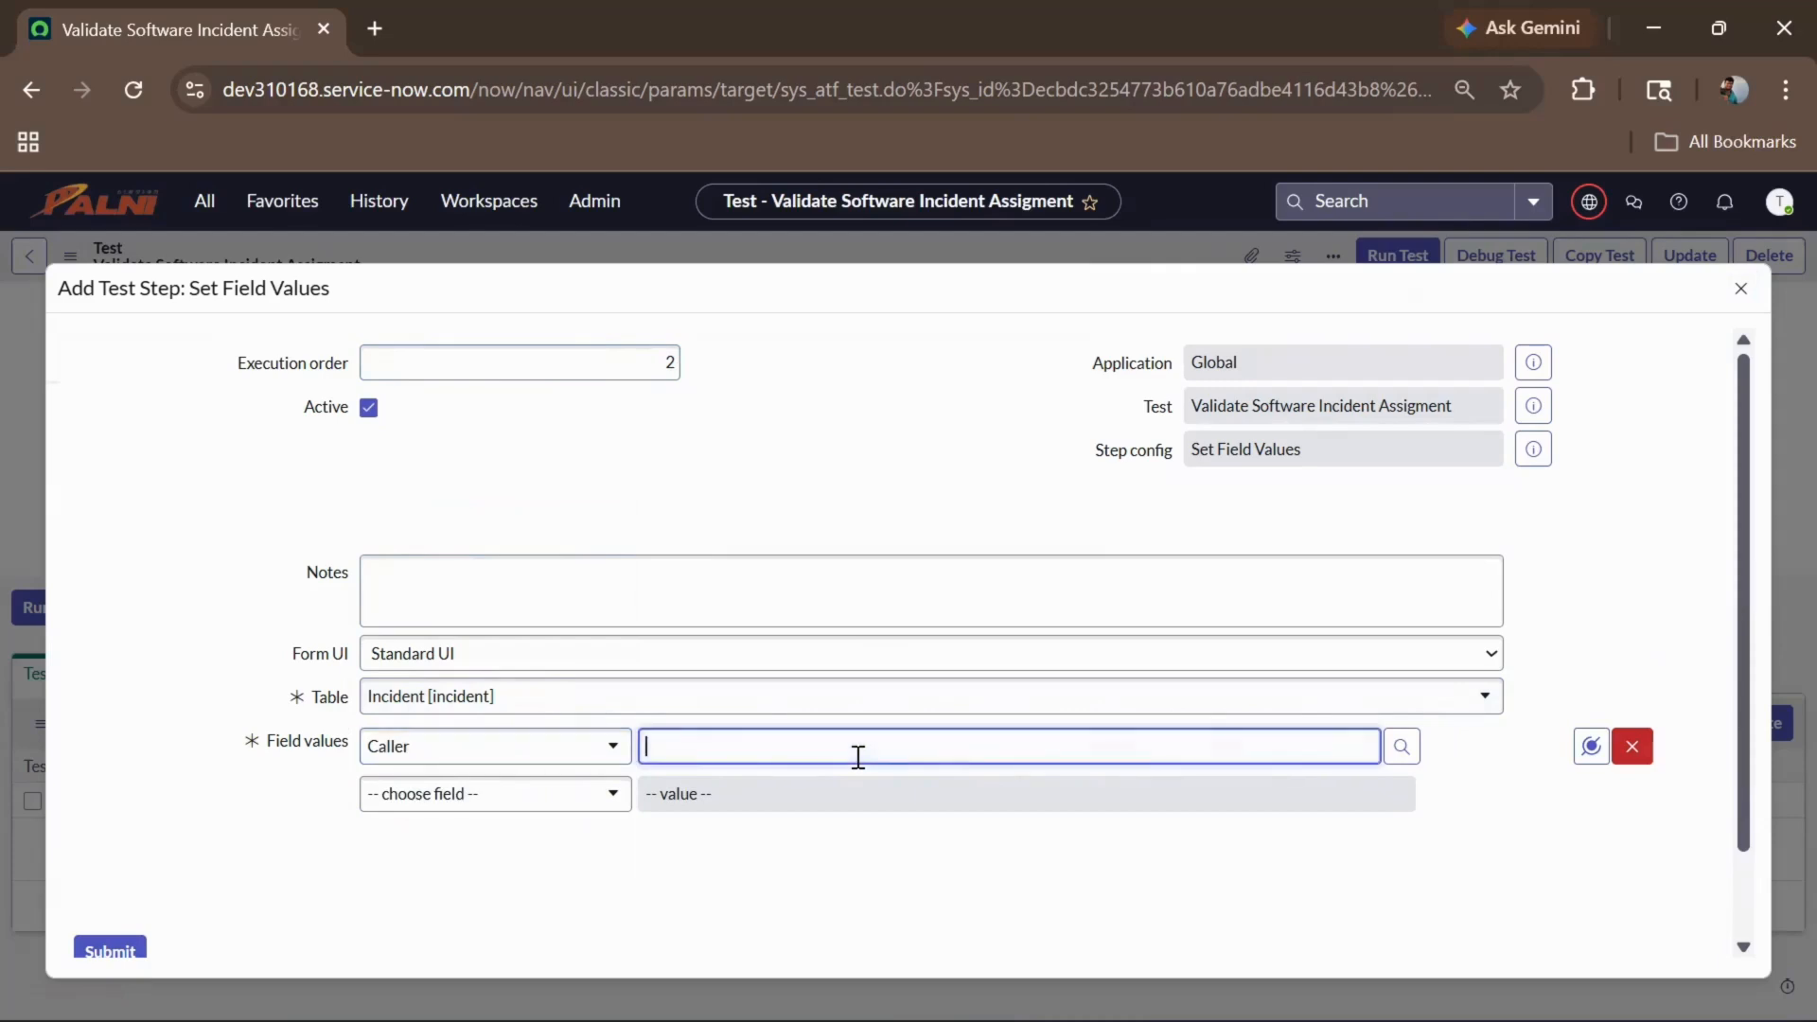
pyautogui.write('Ab')
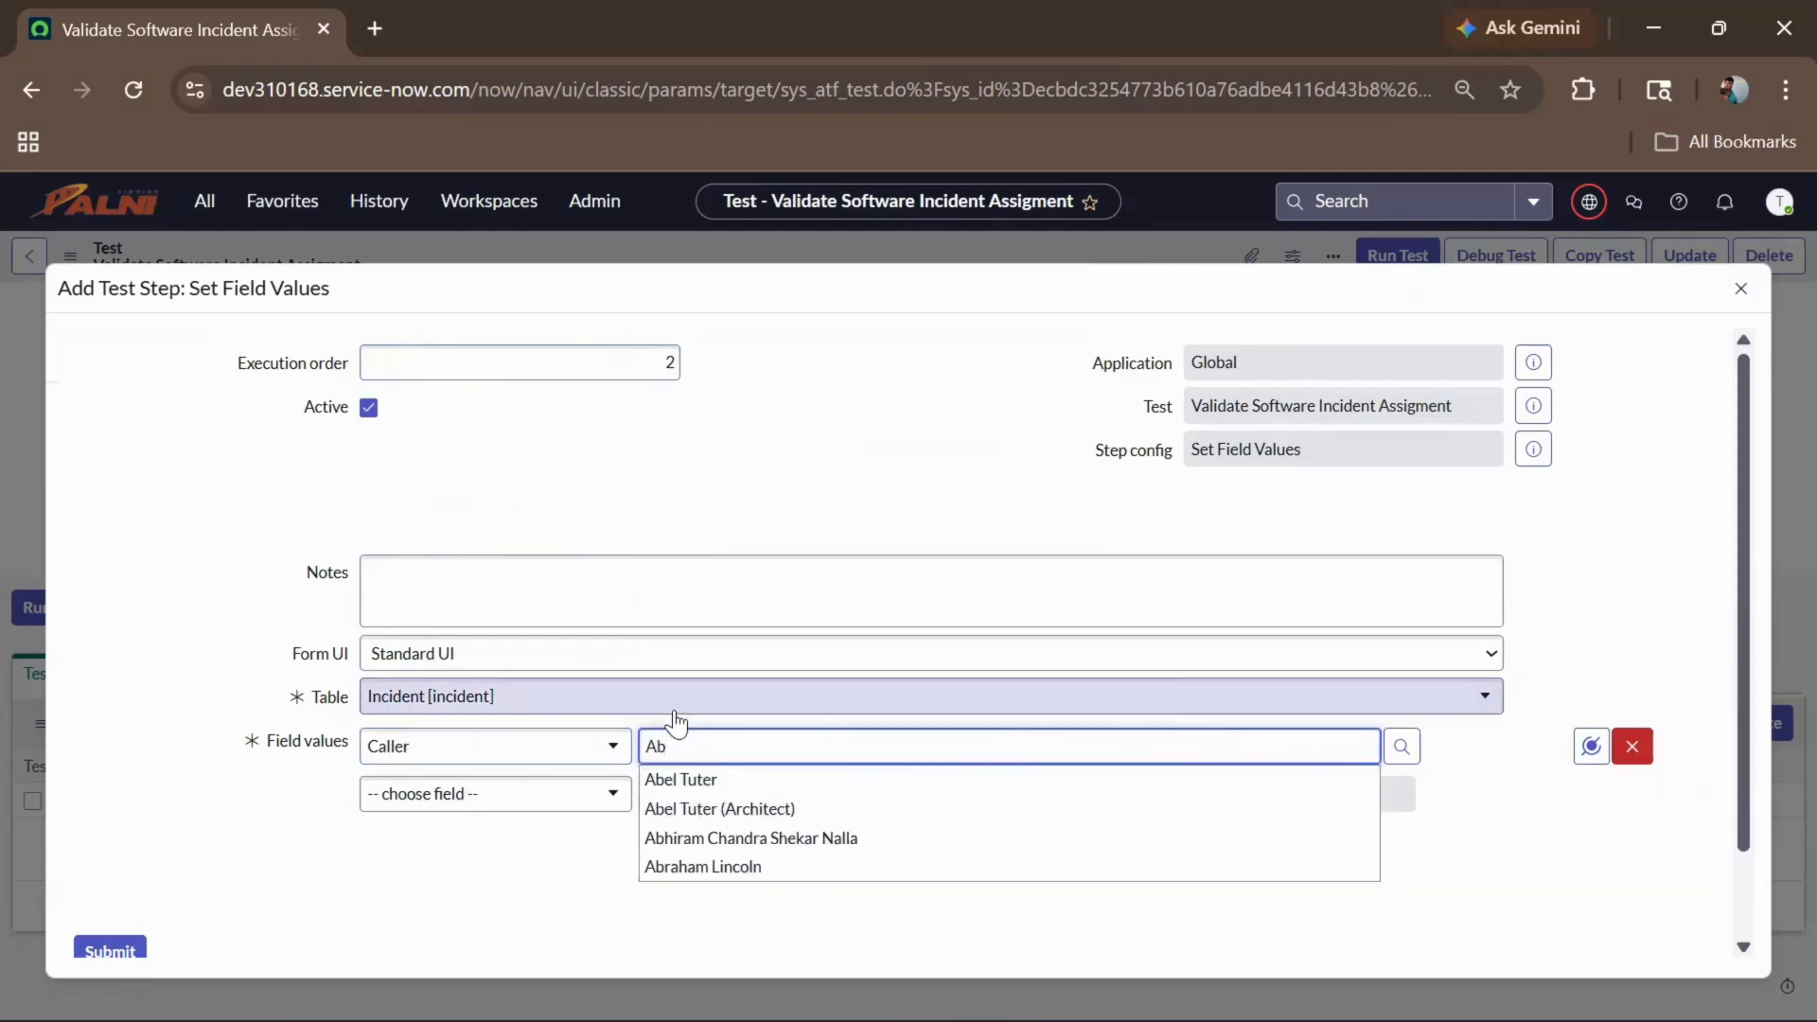
pyautogui.click(663, 779)
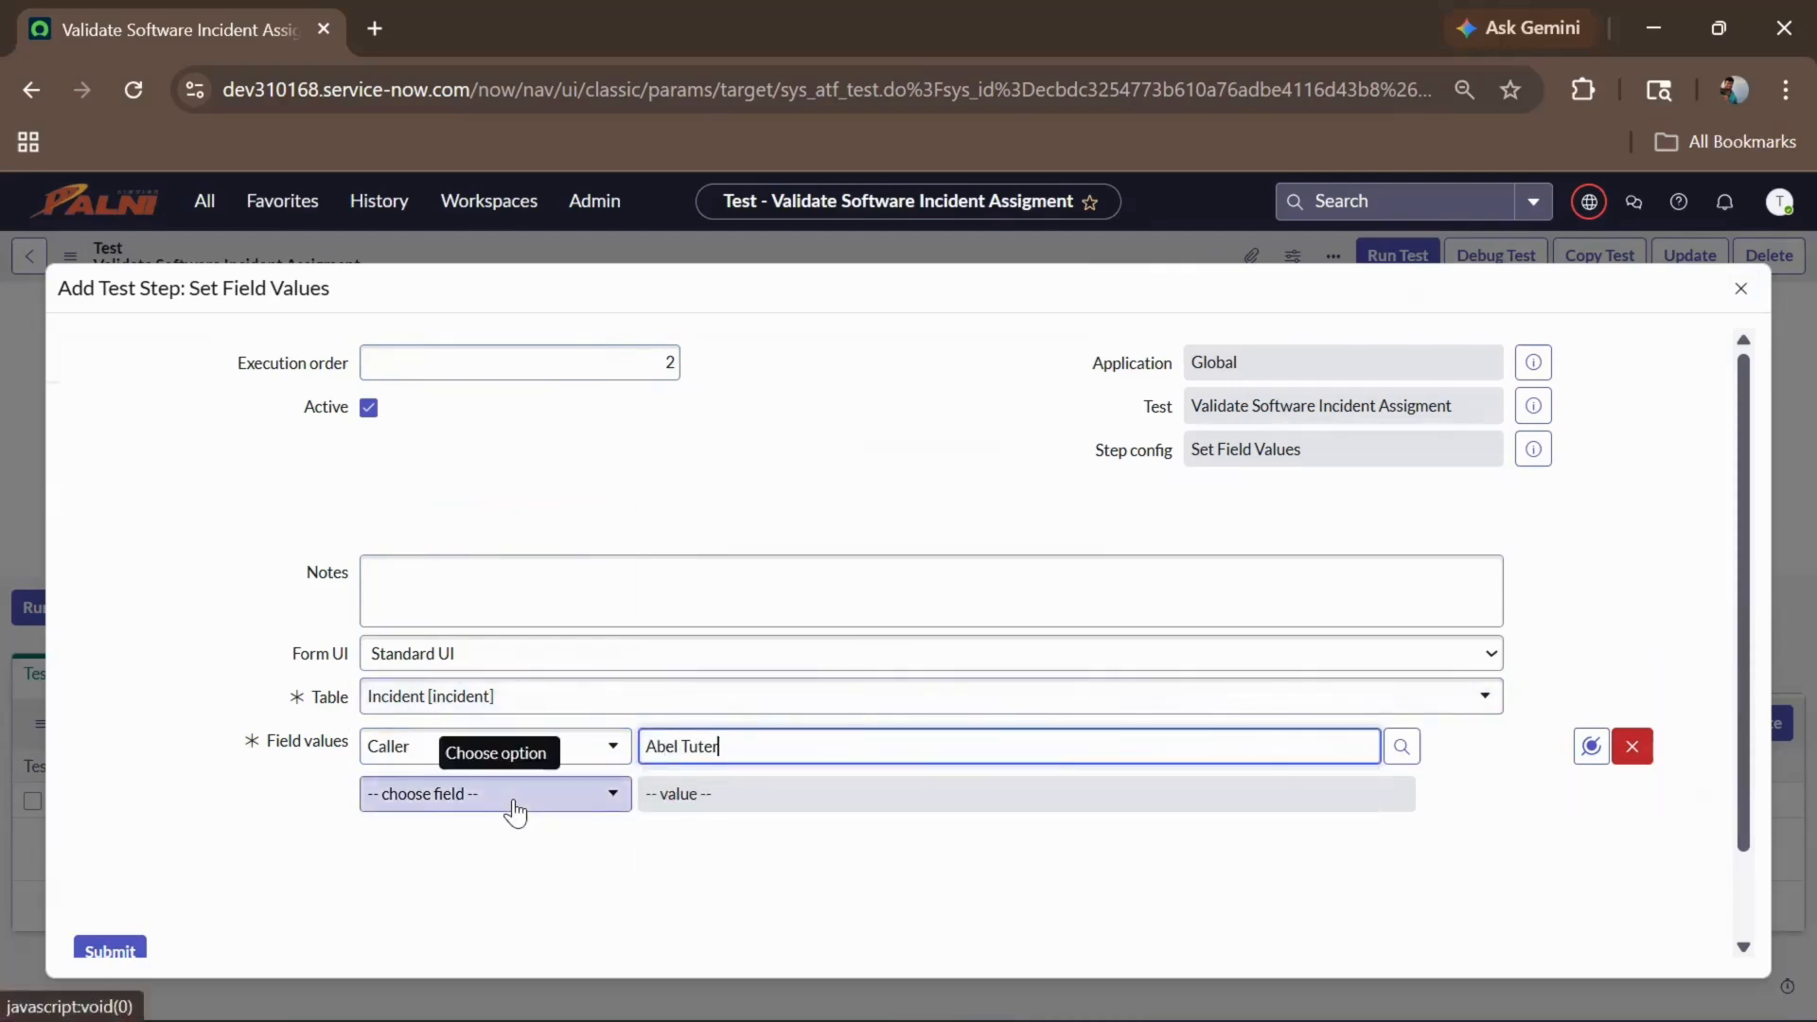
# Step: Add Category as the second field value and set it to Software
pyautogui.click(515, 806)
pyautogui.scroll(-10, 509, 654)
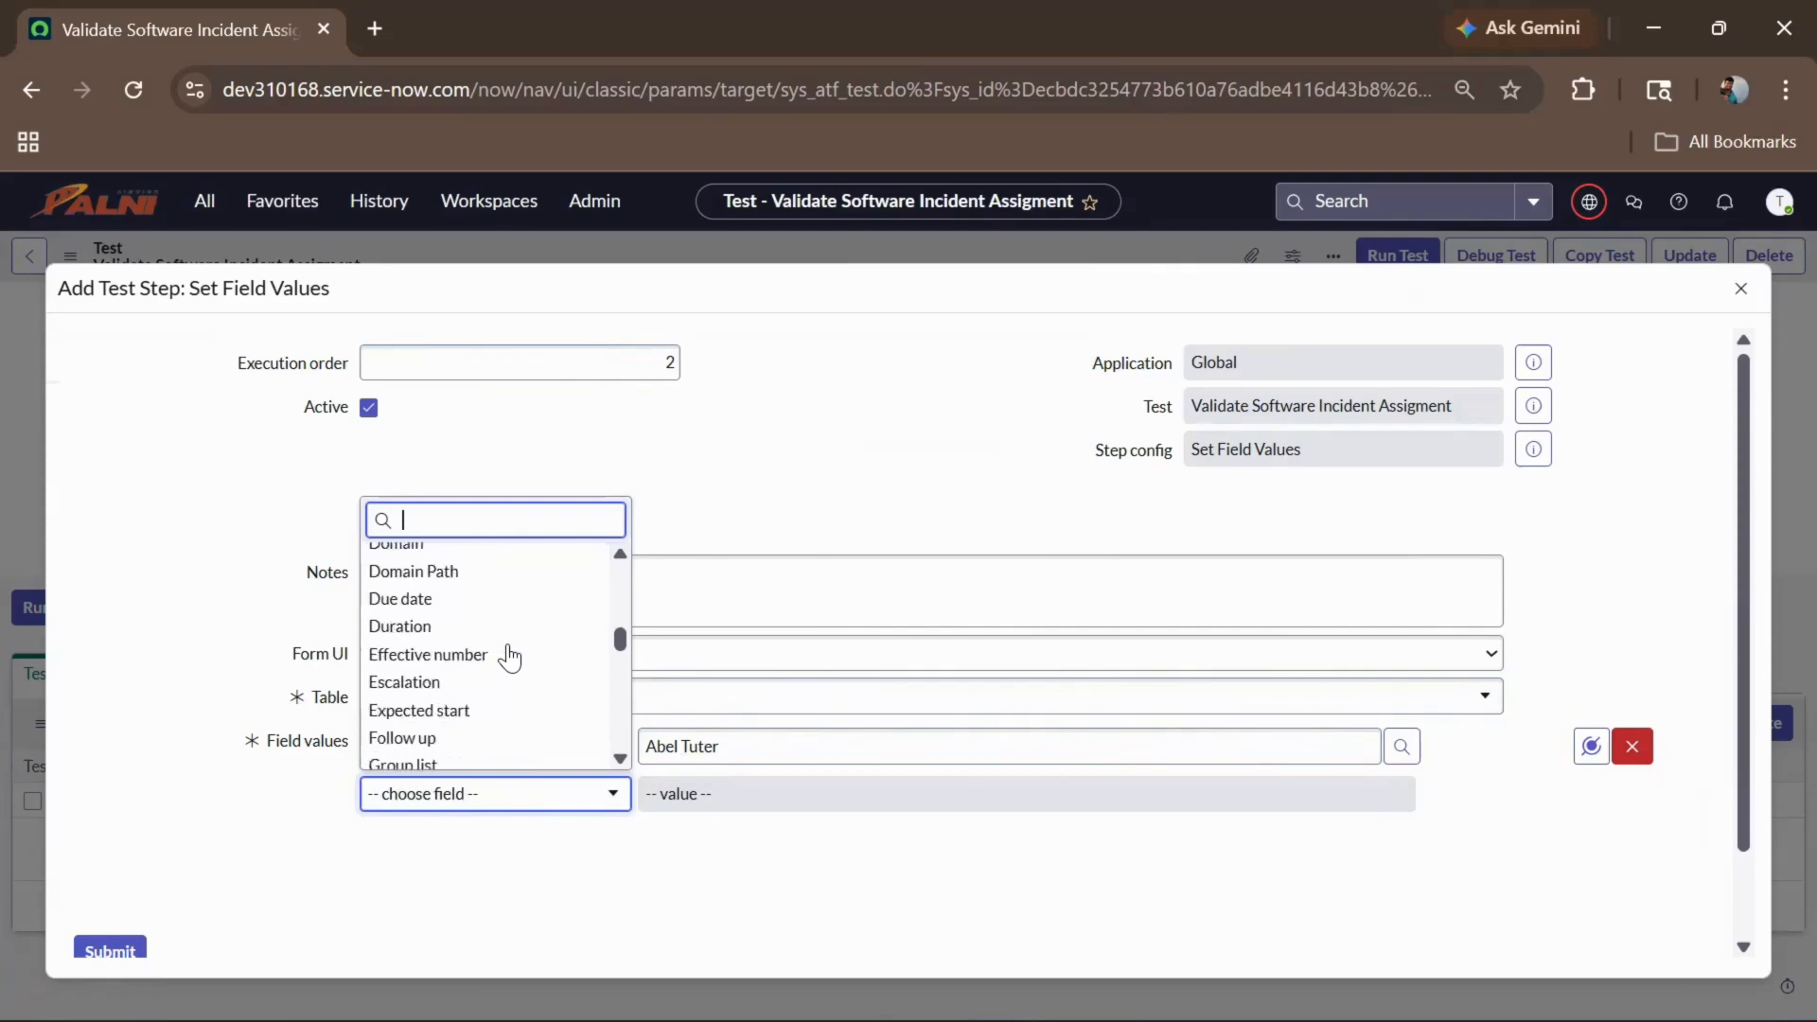
pyautogui.write('cat')
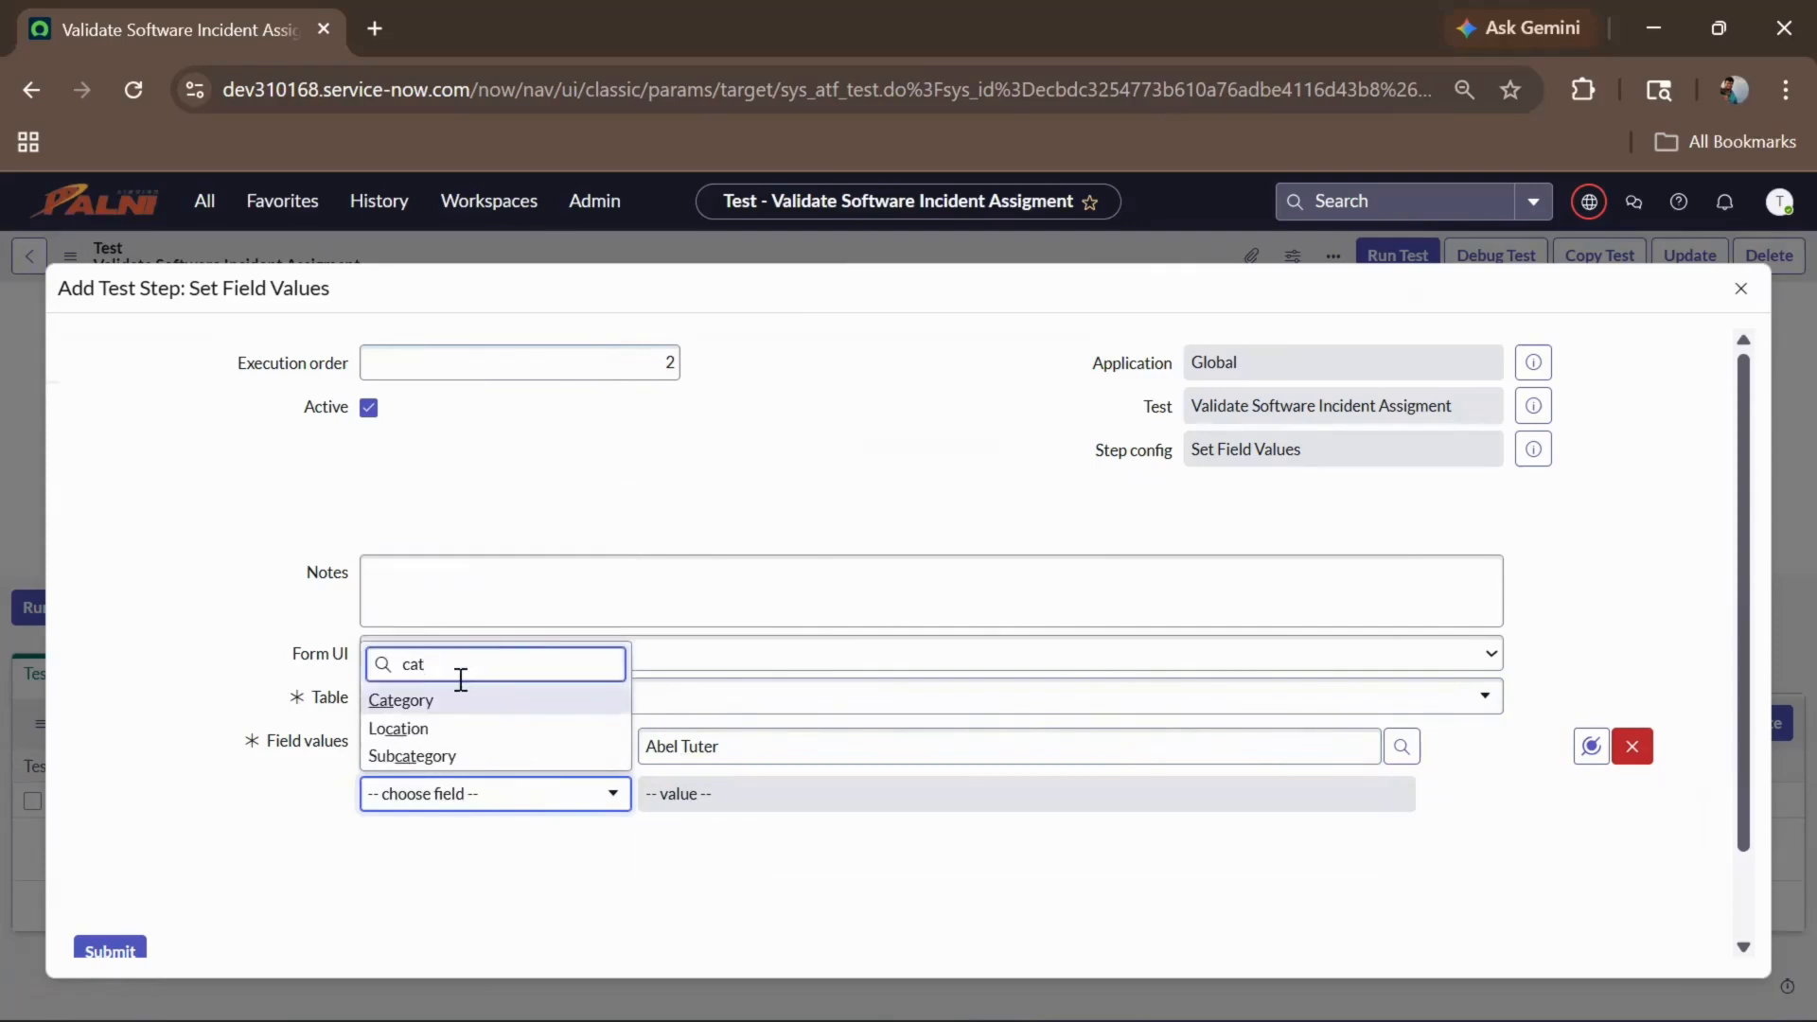
pyautogui.click(436, 705)
pyautogui.click(711, 793)
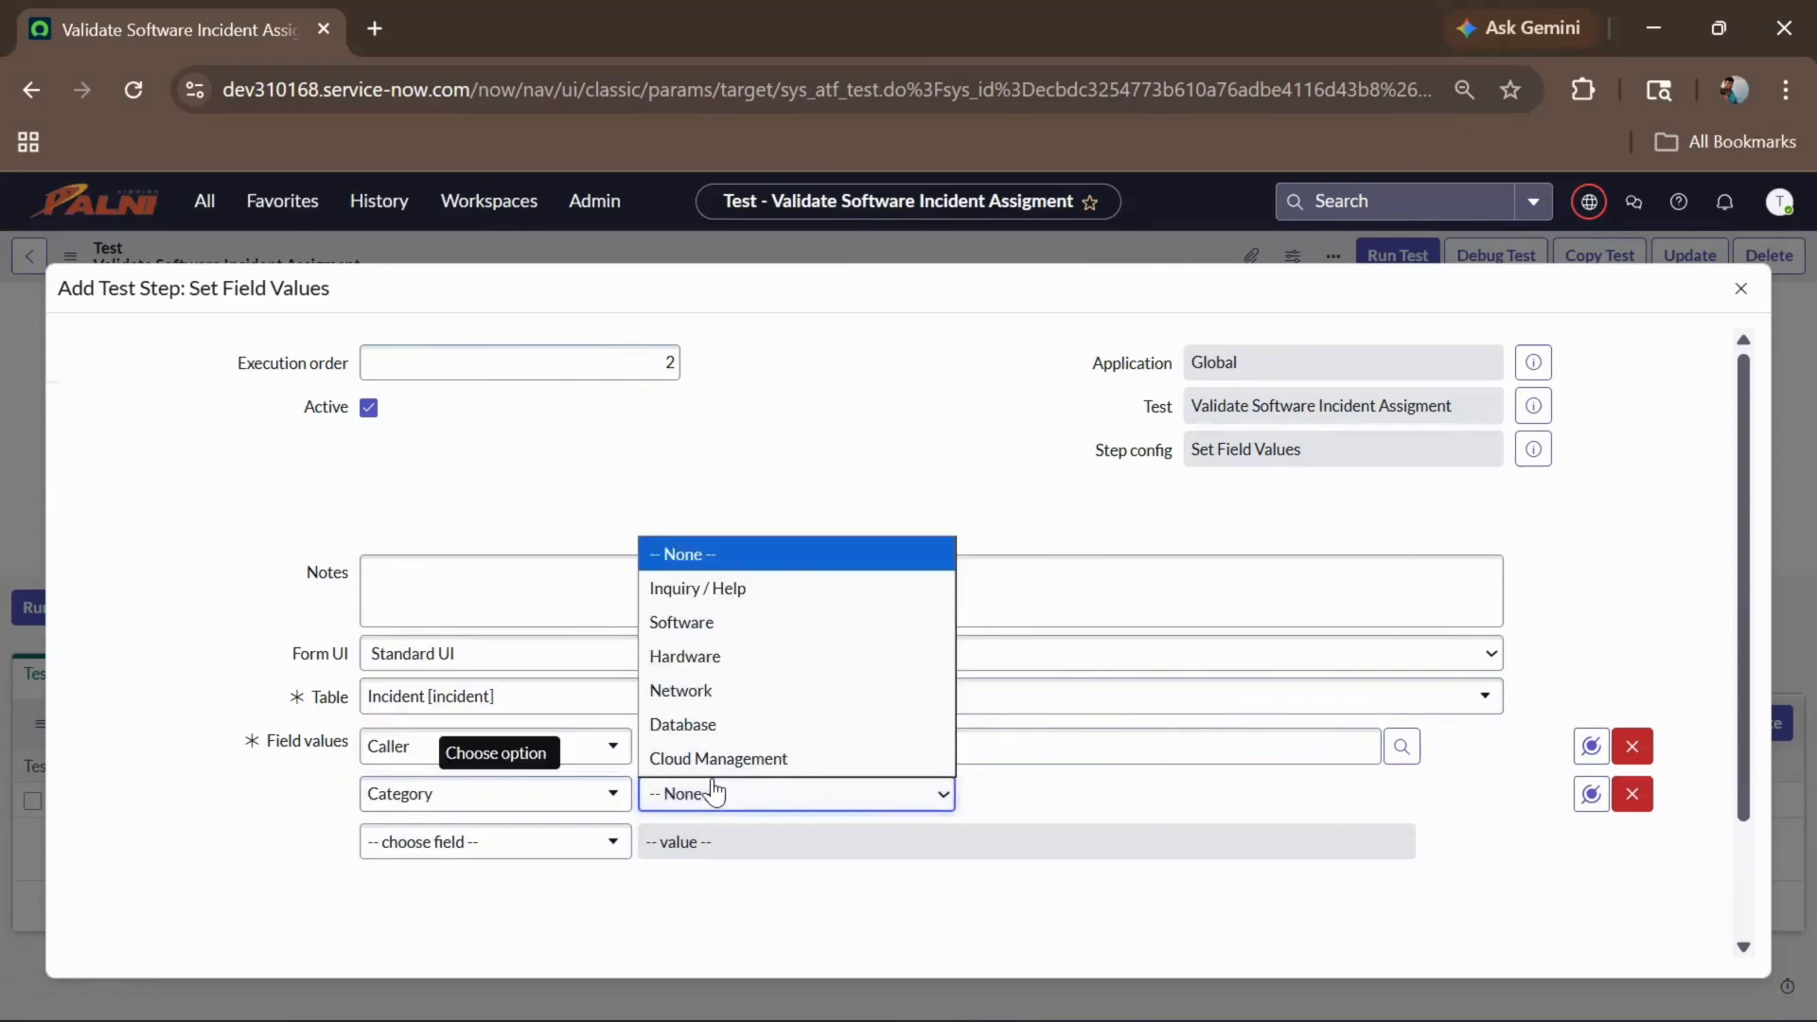
pyautogui.click(762, 628)
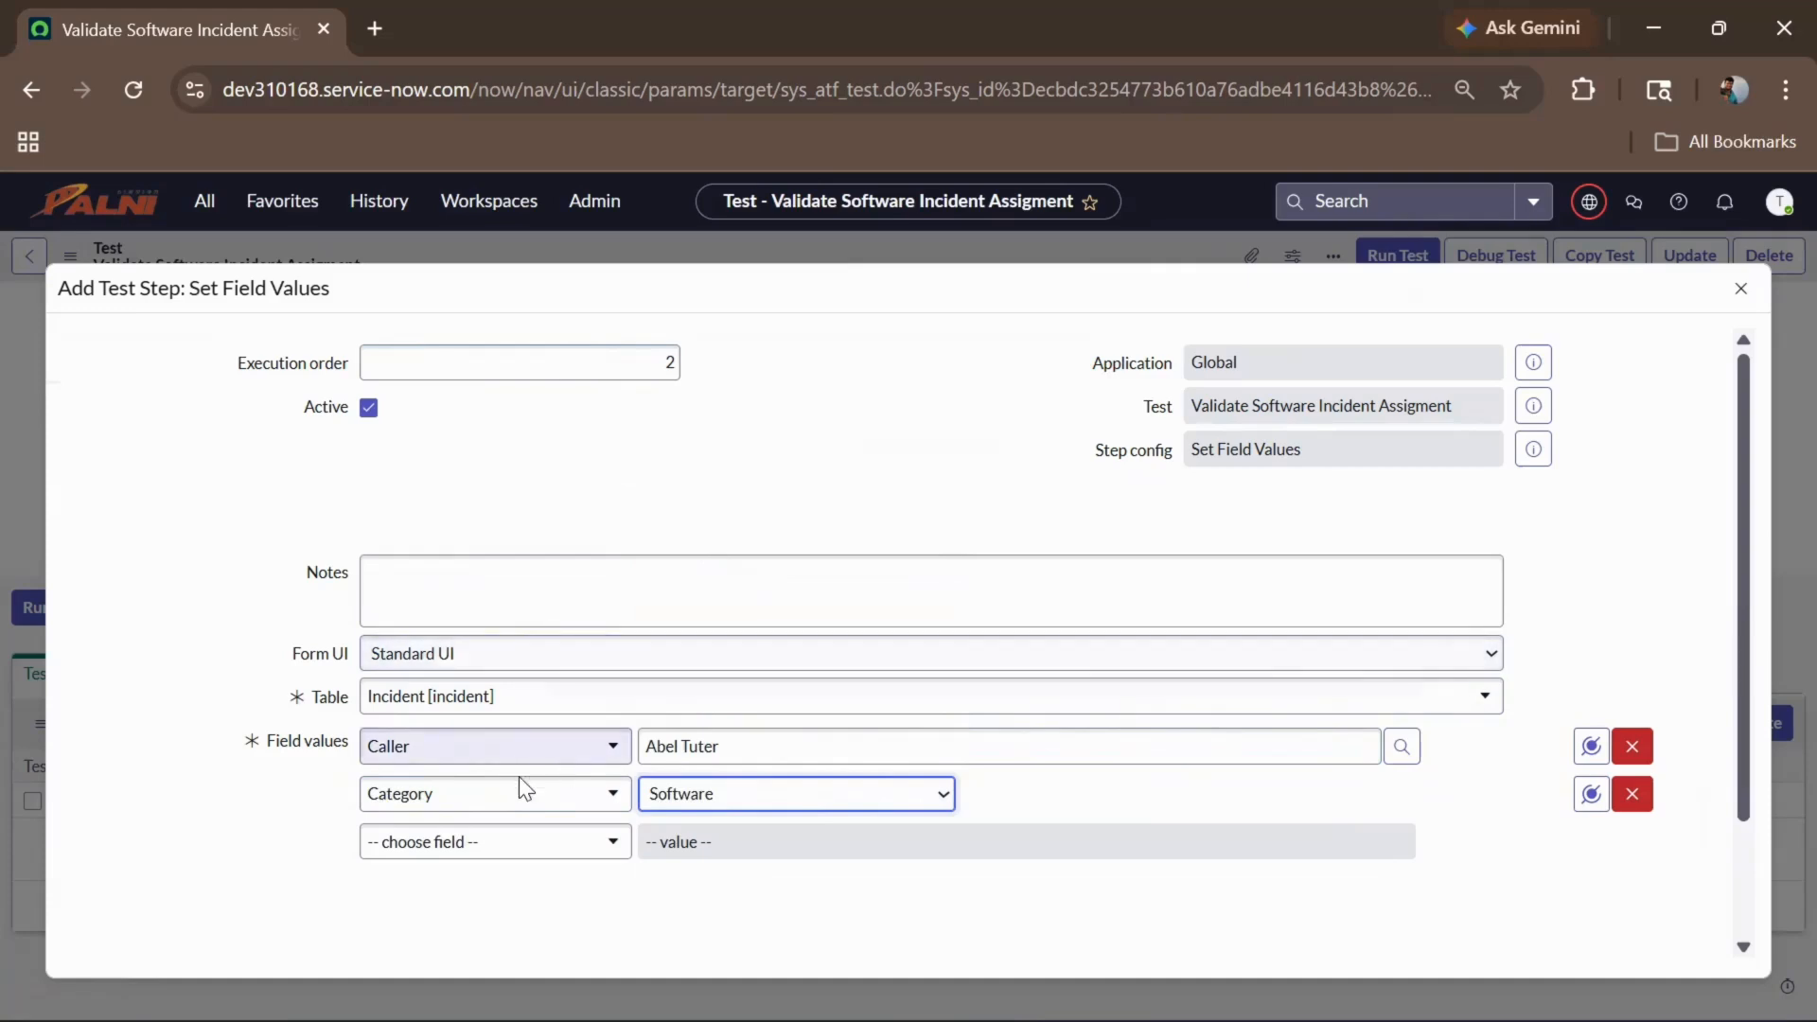
# Step: Add short description as the third field value and set it to "Unable to install VPN software"
pyautogui.click(522, 843)
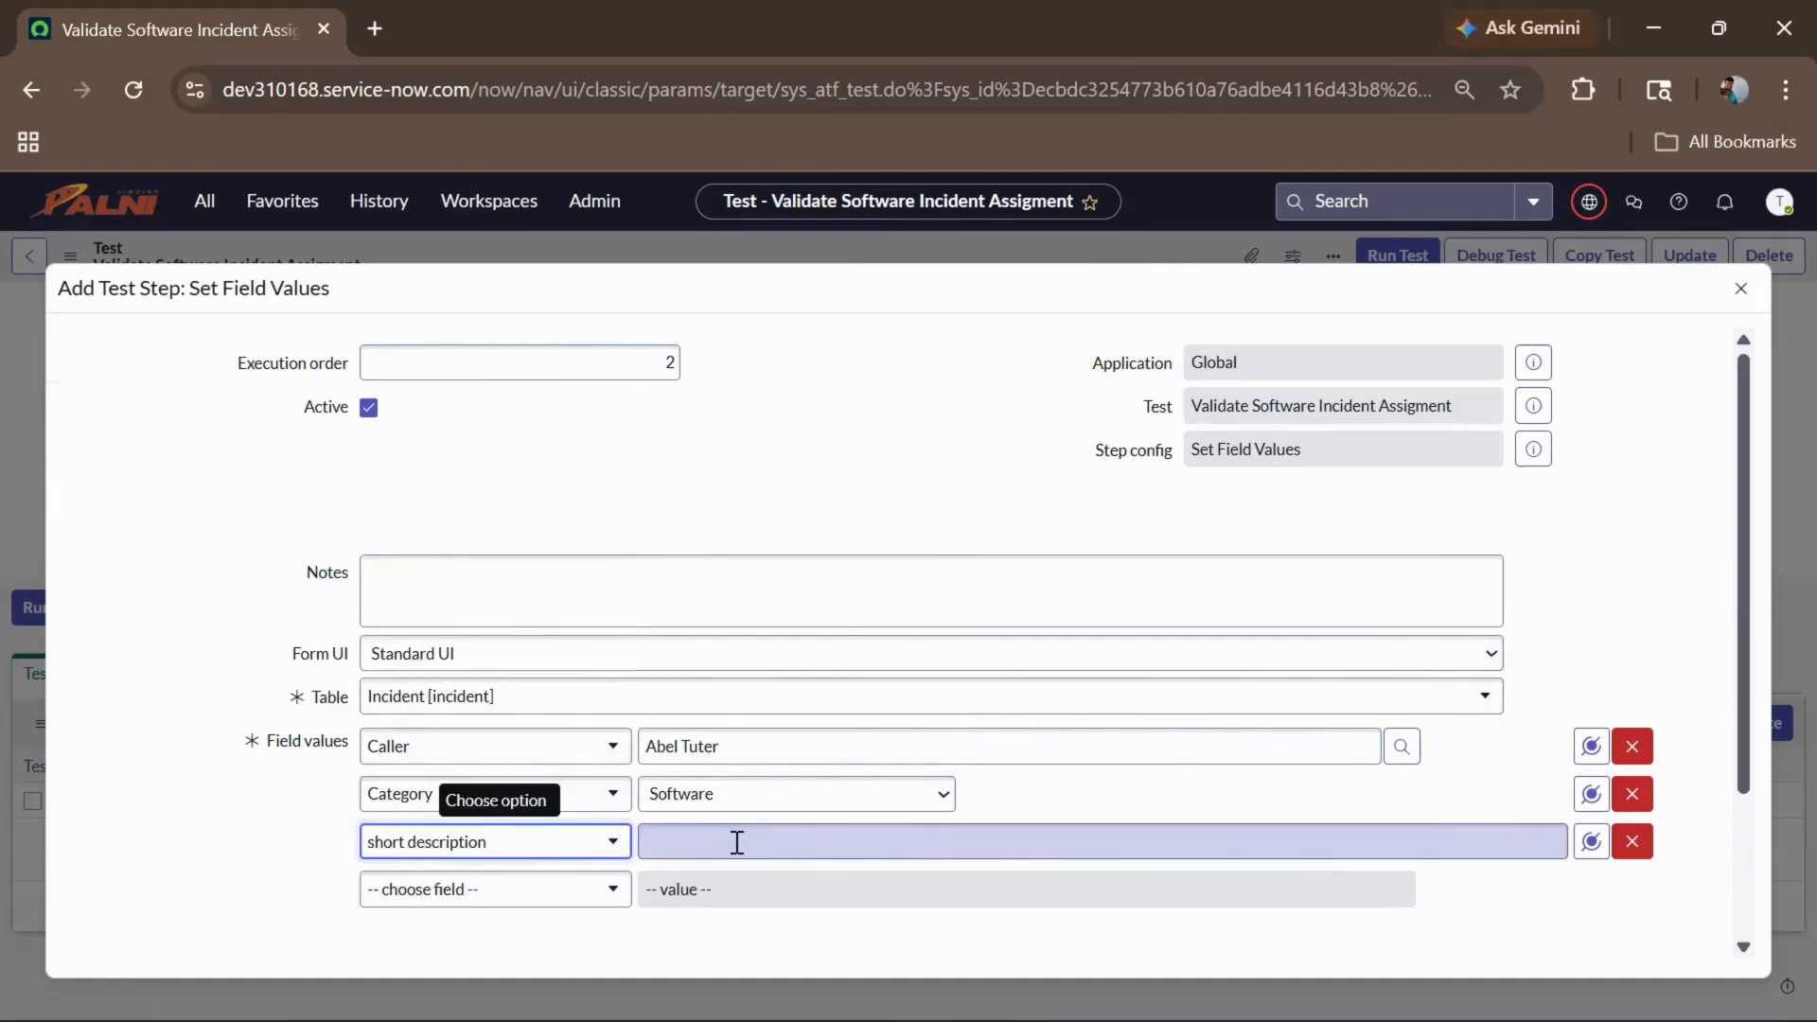
pyautogui.click(737, 842)
pyautogui.write('Unb')
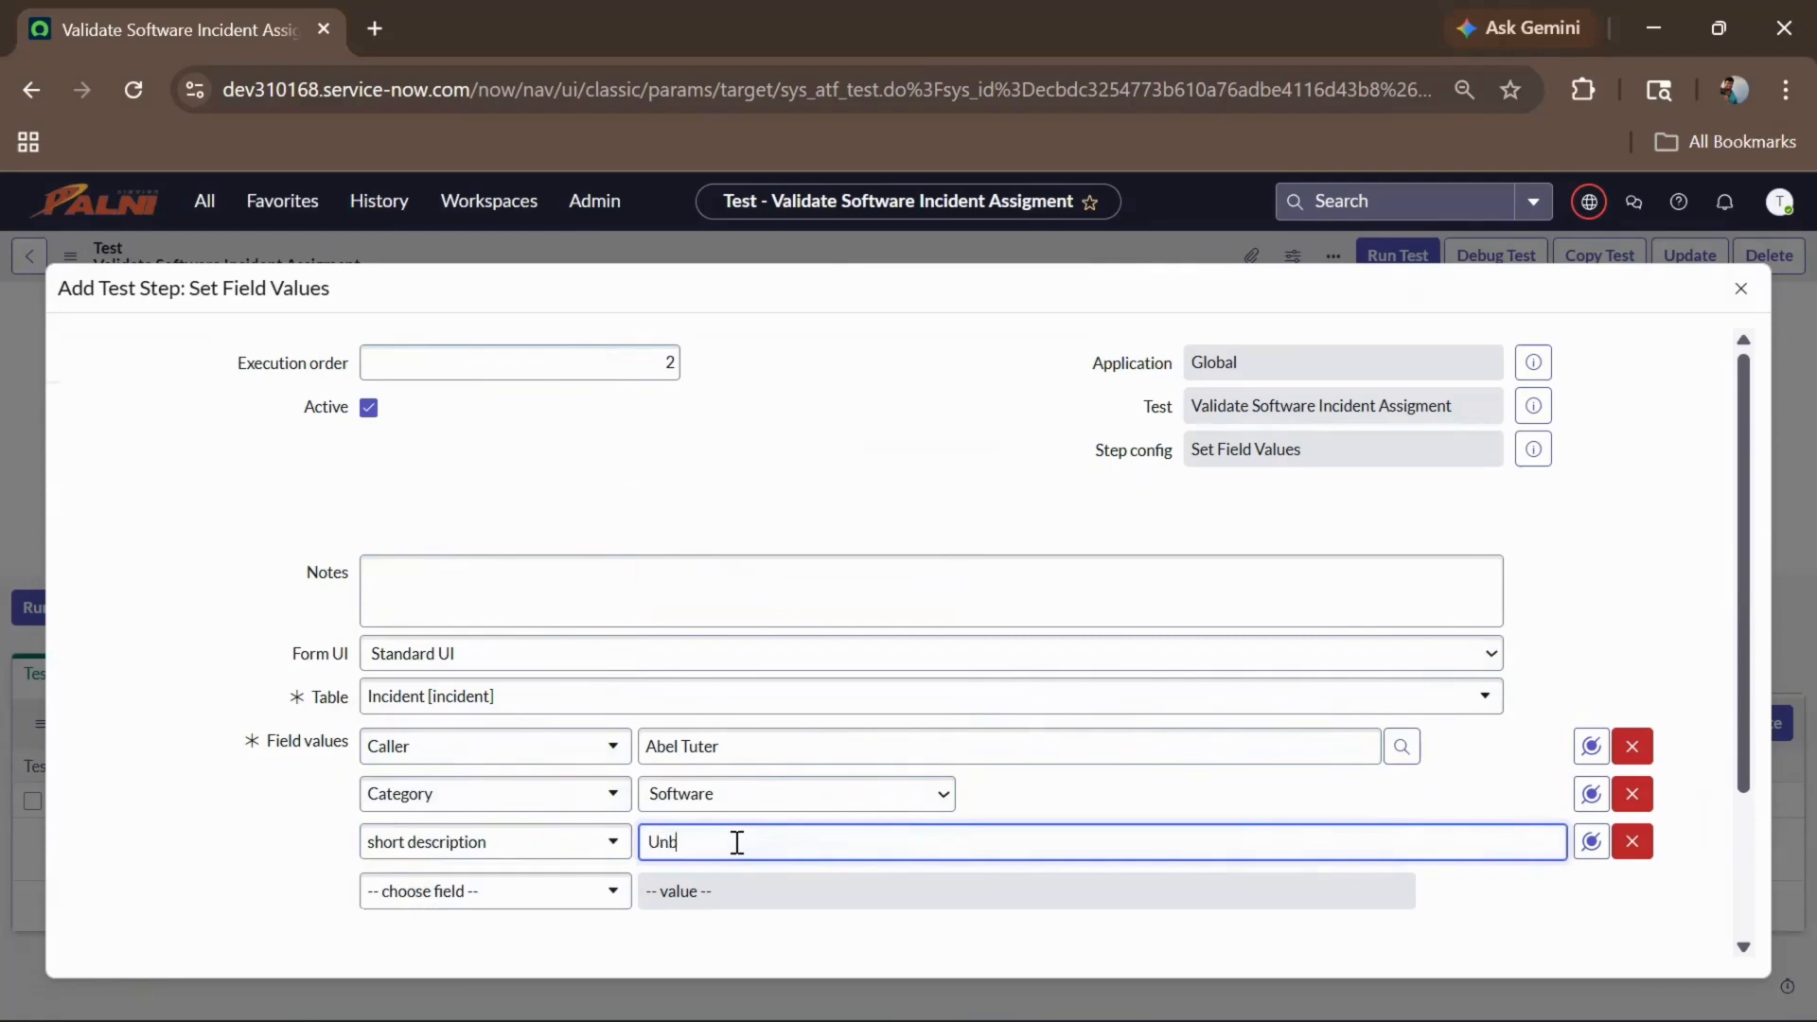
pyautogui.press('BackSpace')
pyautogui.write('able to install VPN software')
pyautogui.press('BackSpace')
pyautogui.press('BackSpace')
pyautogui.write('re')
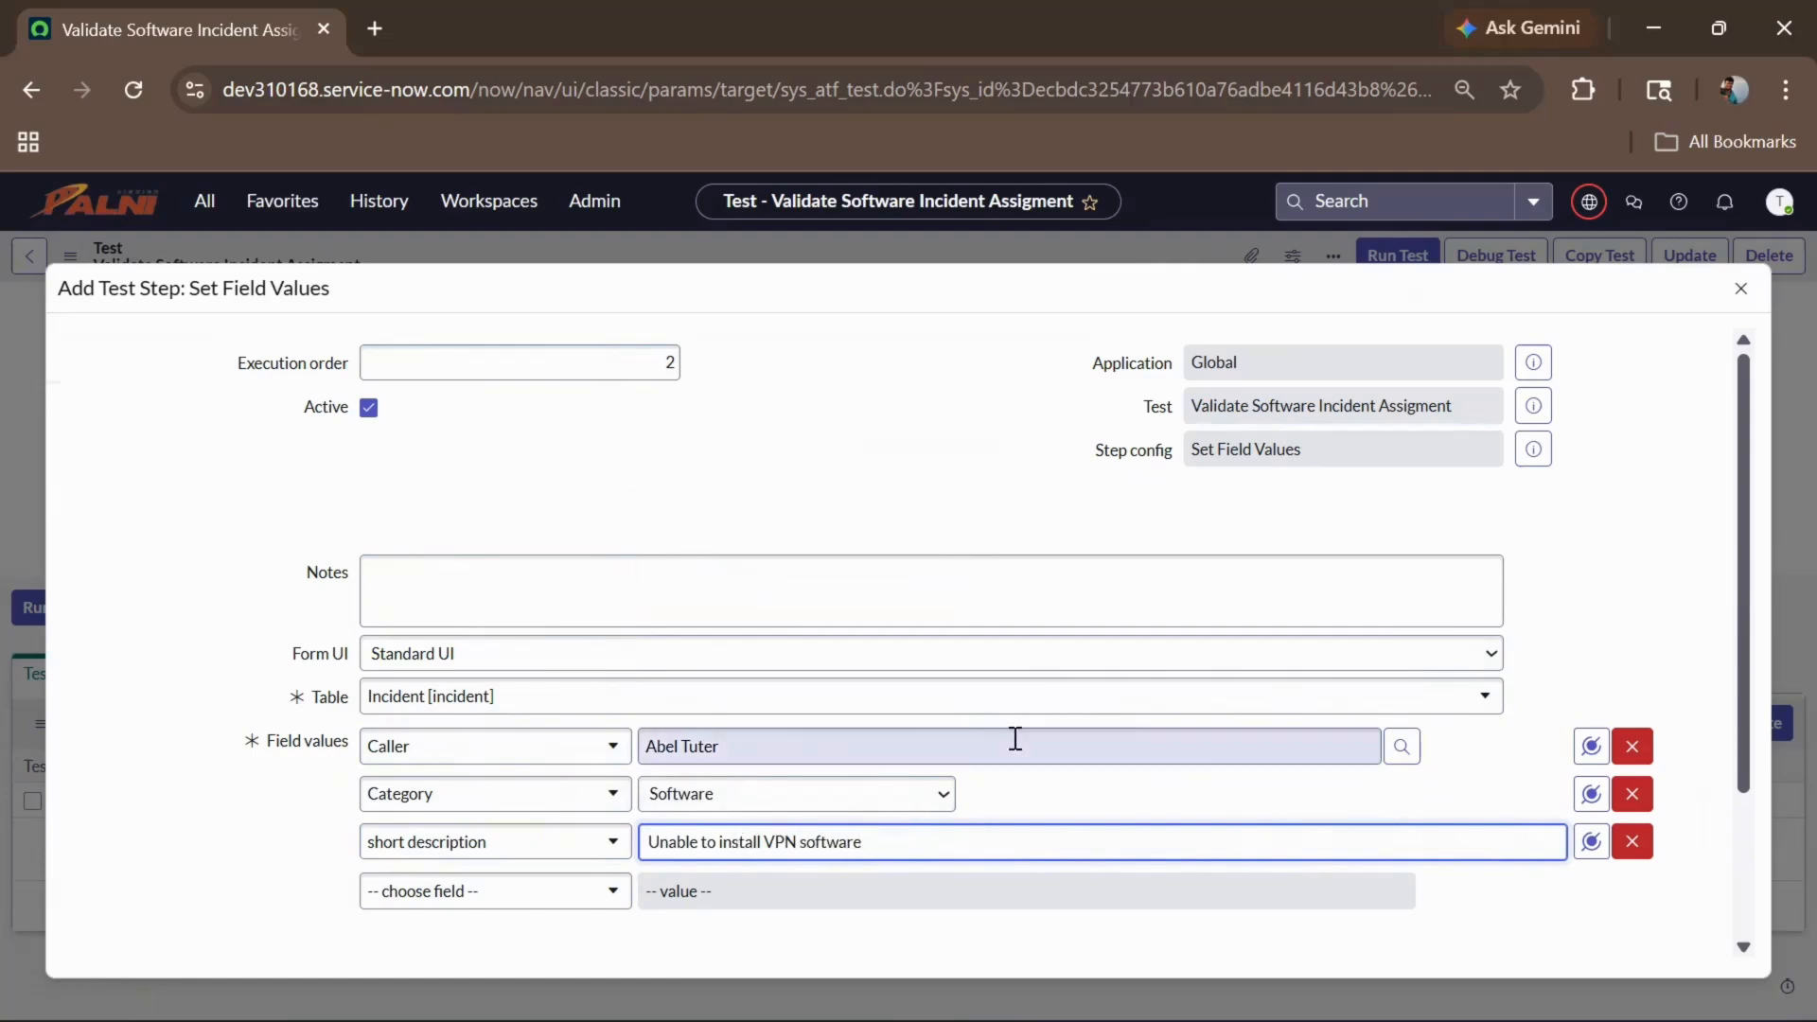
pyautogui.scroll(-1, 934, 820)
pyautogui.scroll(-1, 933, 818)
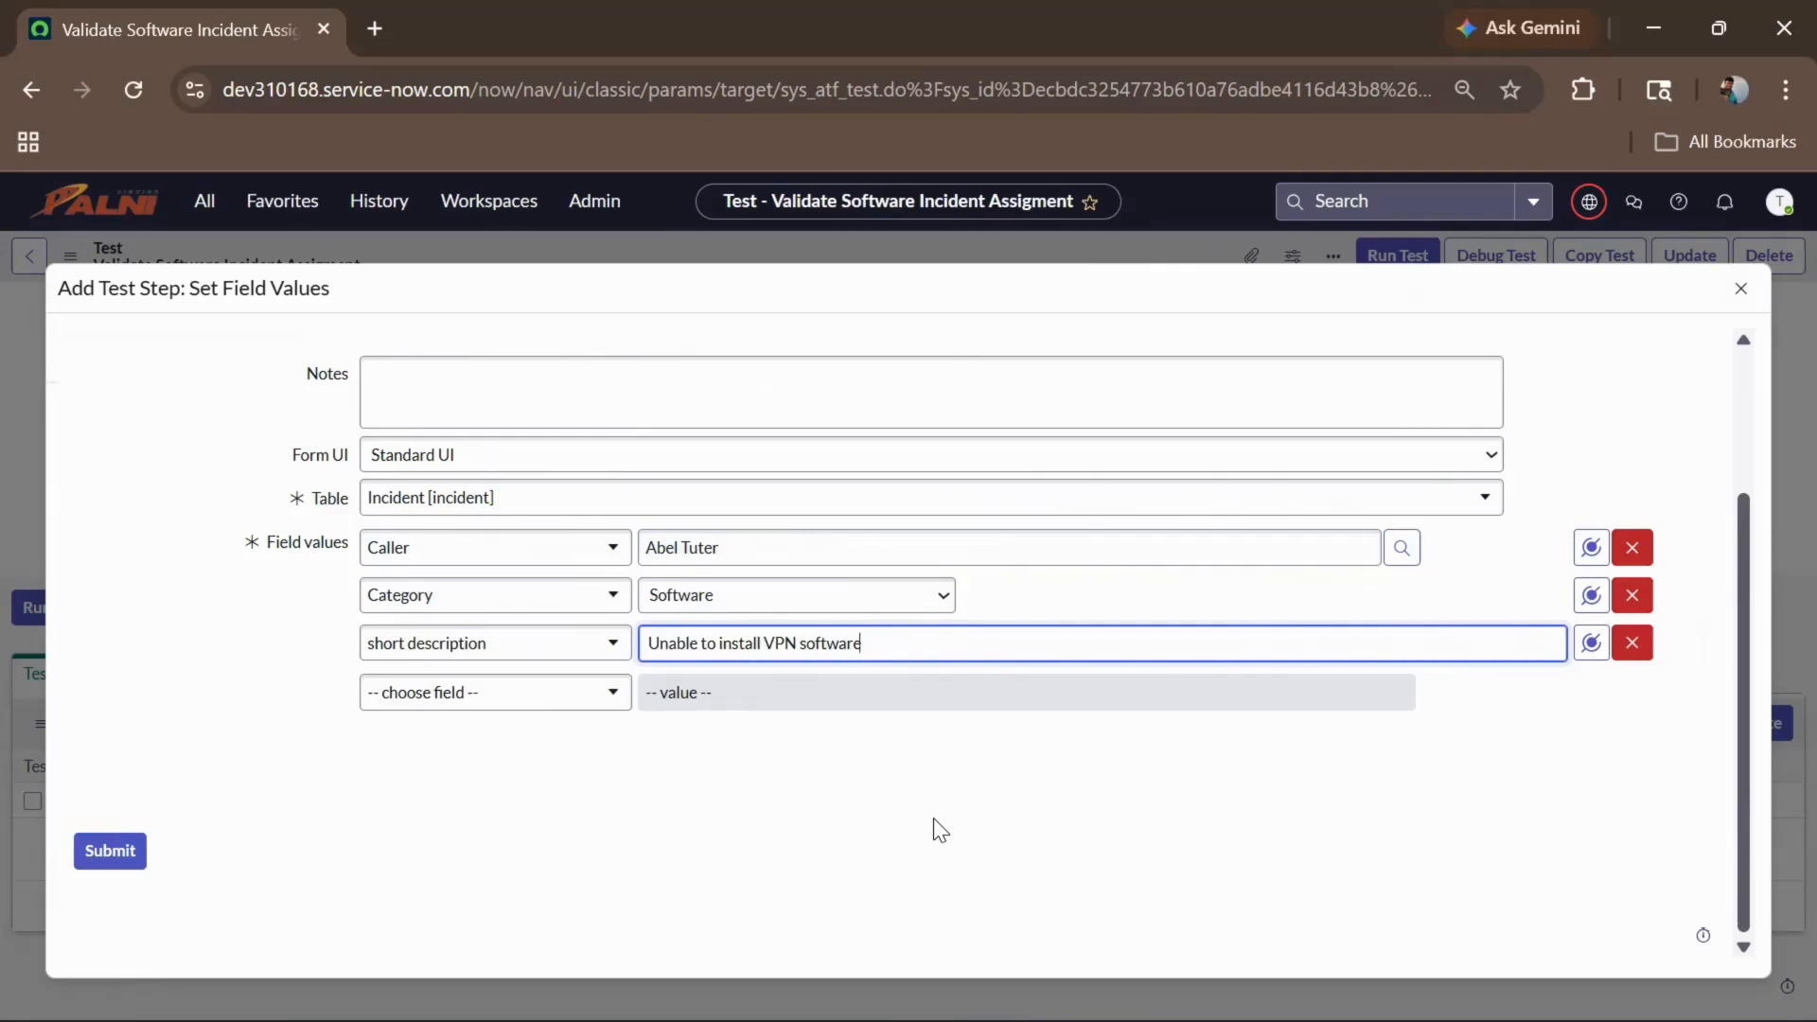
# Step: Add Assignment group as a field value, set it to Software, and submit the Set Field Values step
pyautogui.click(487, 708)
pyautogui.write('ass')
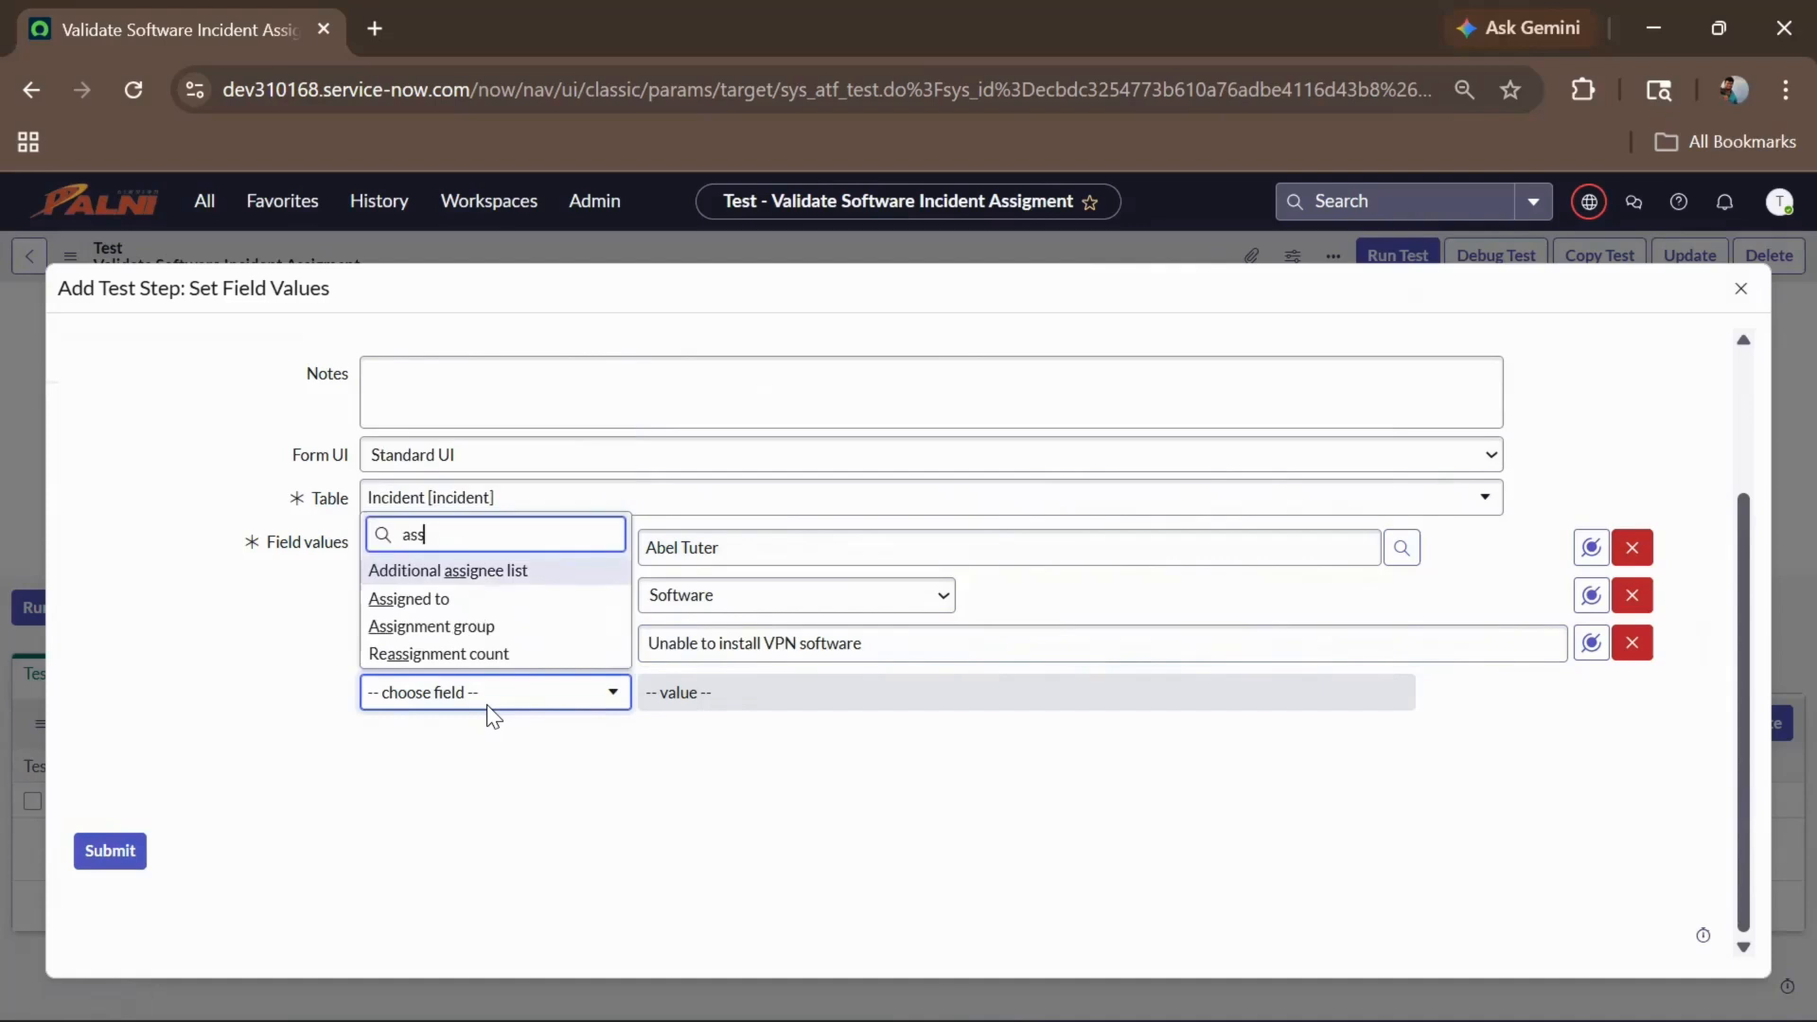
pyautogui.click(487, 627)
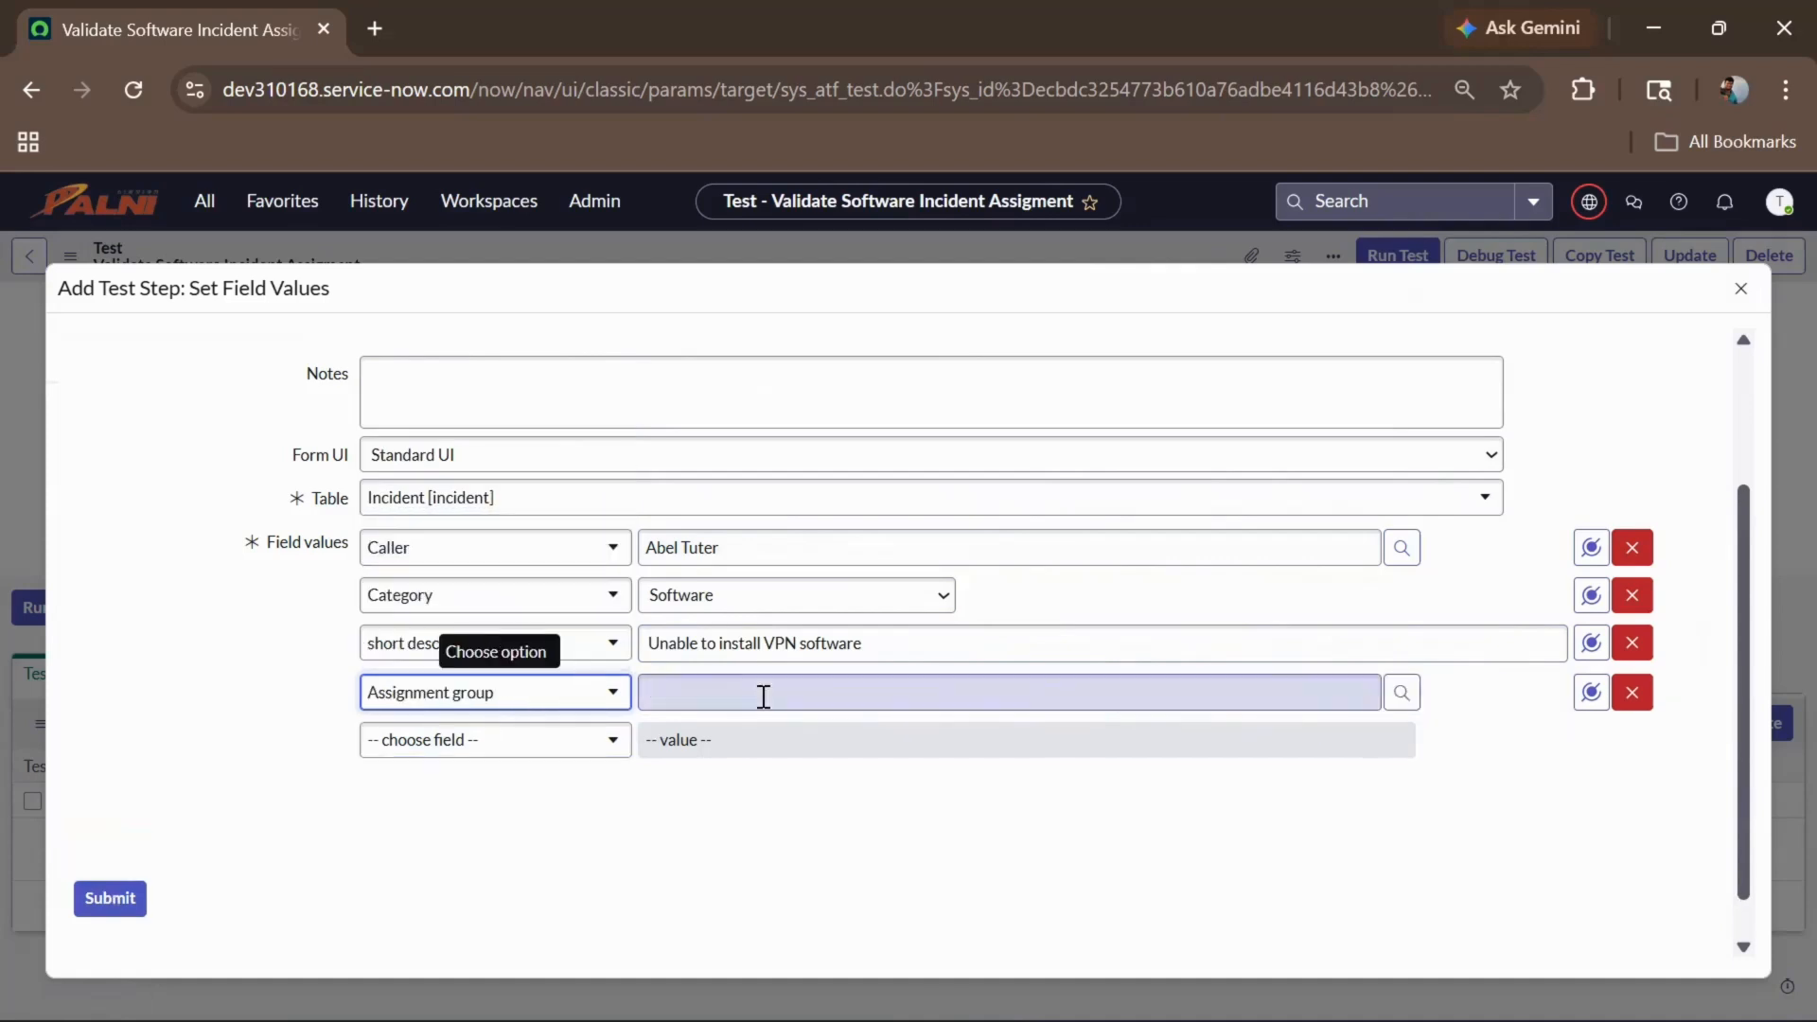
pyautogui.write('Sof')
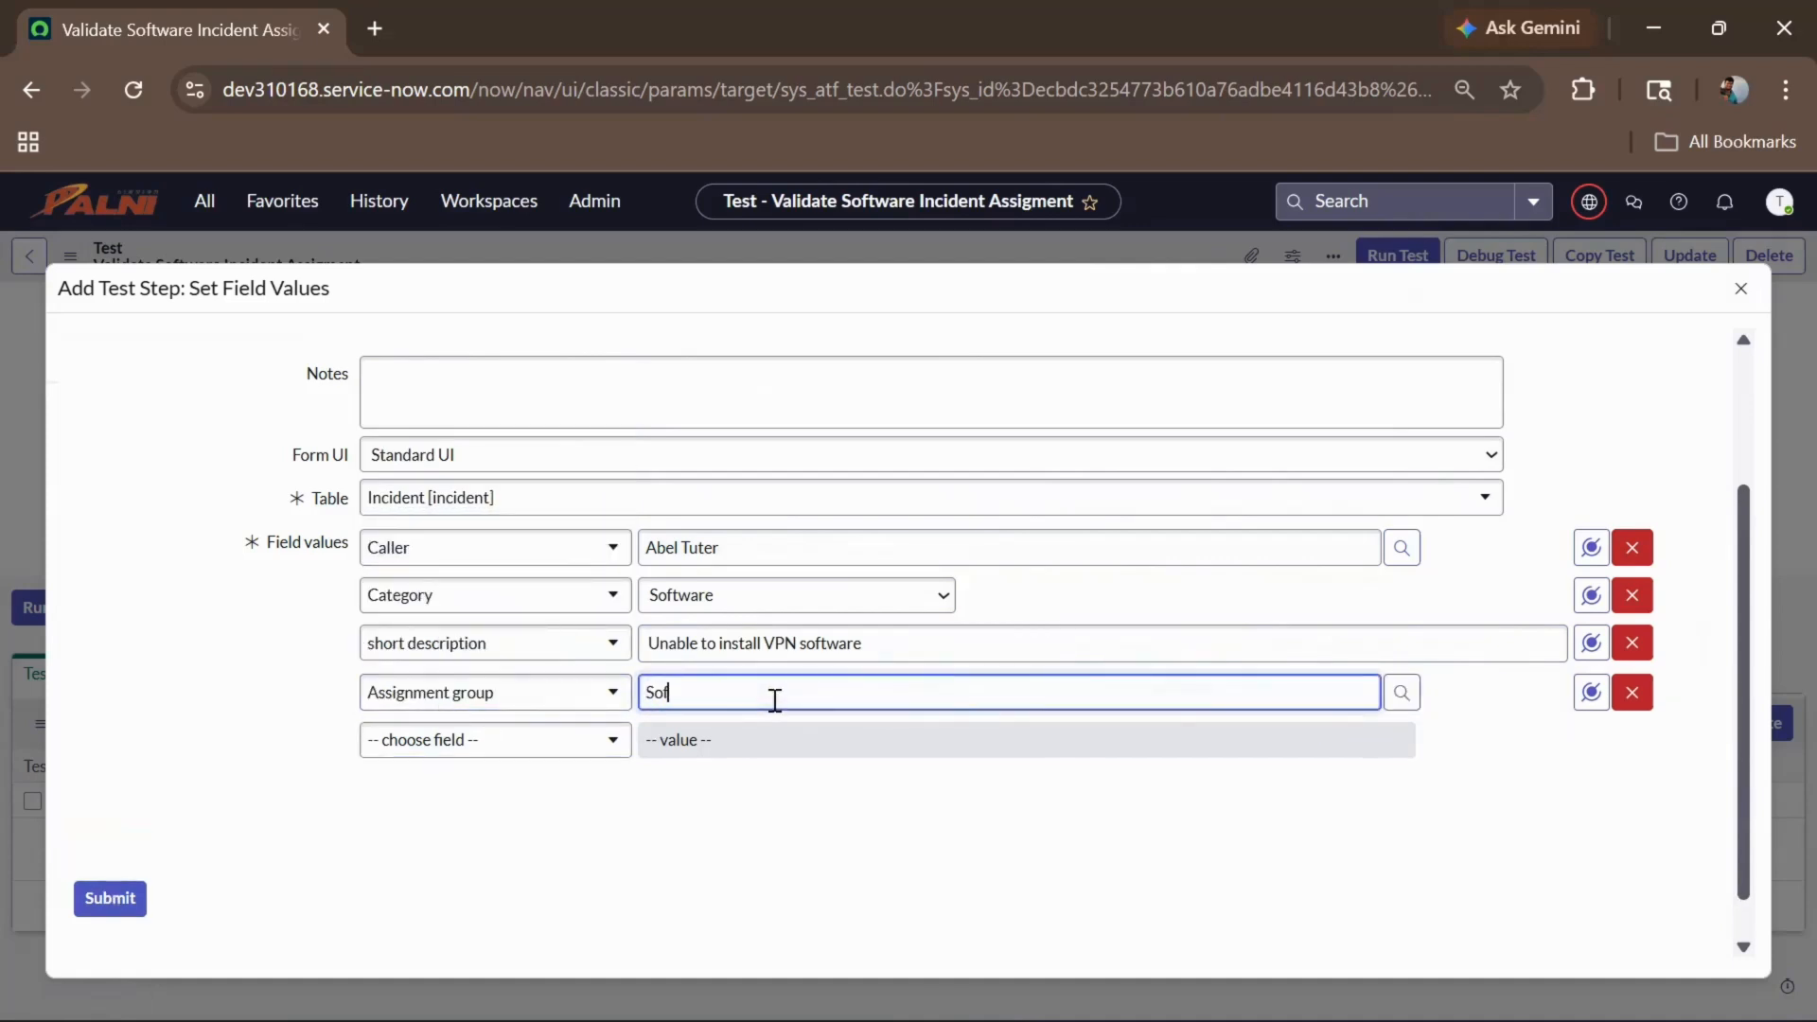
pyautogui.click(703, 733)
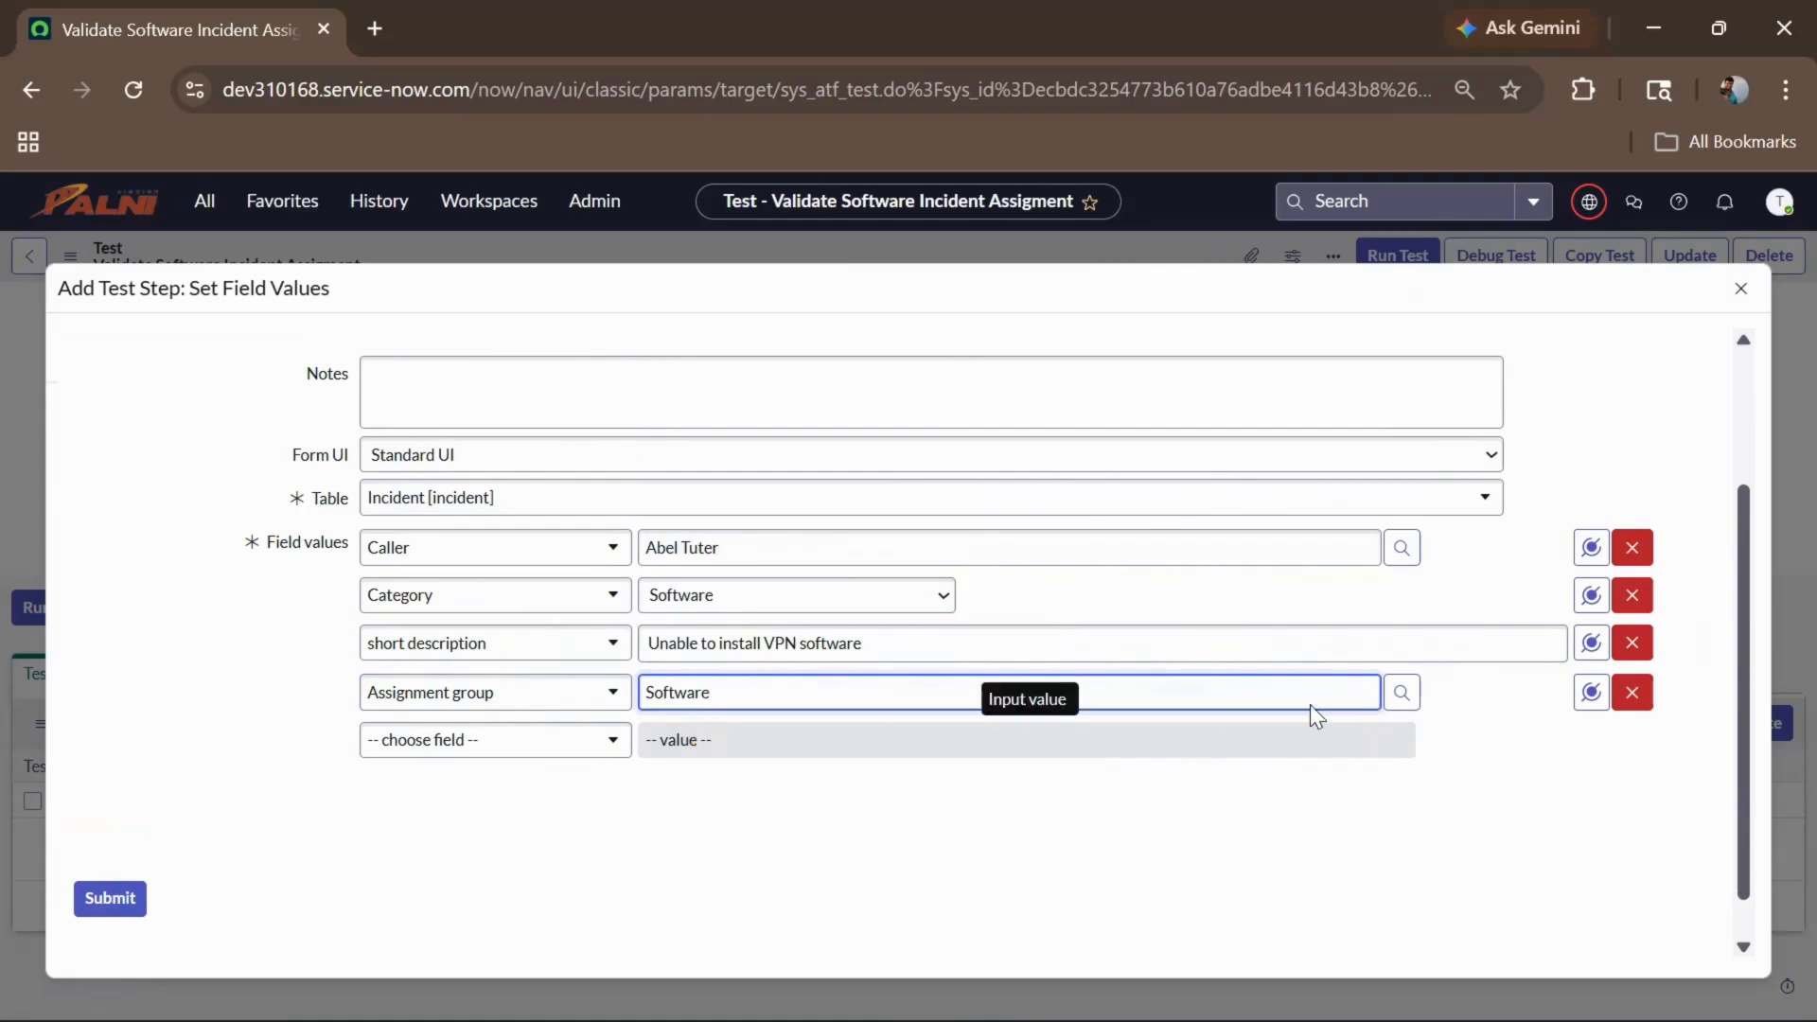
pyautogui.scroll(2, 1309, 704)
pyautogui.scroll(-3, 1569, 562)
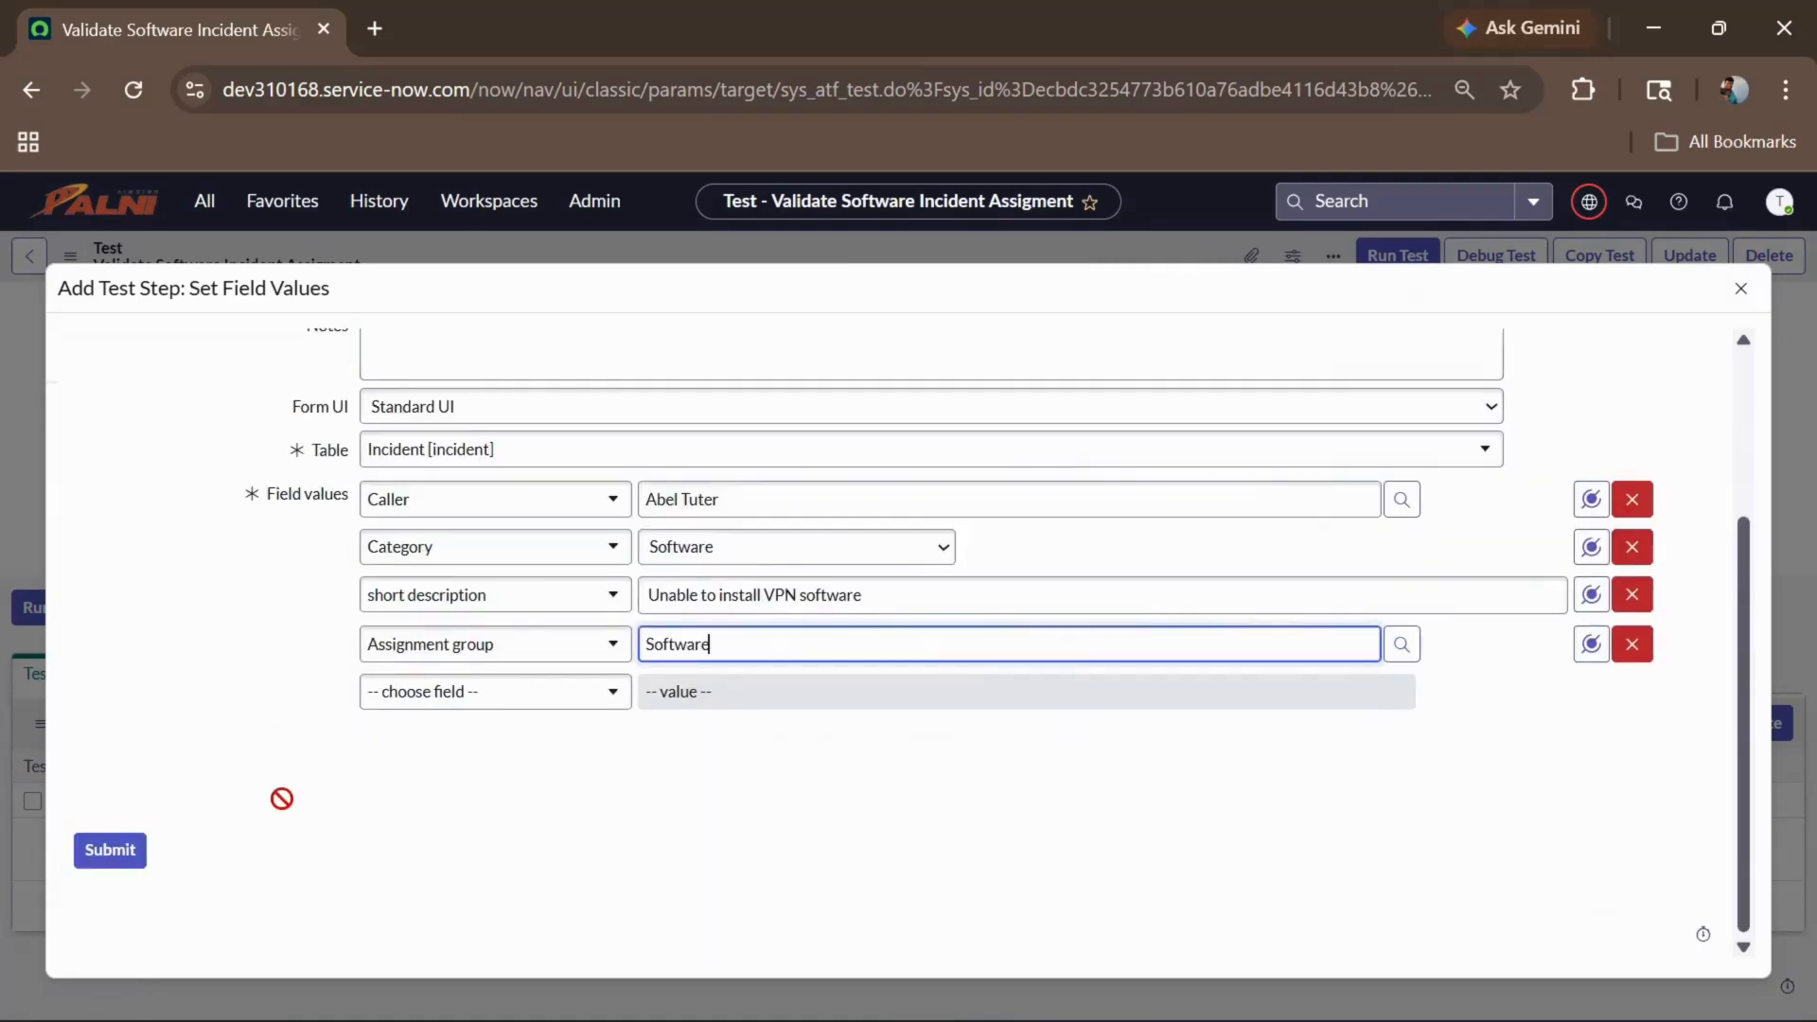
pyautogui.click(110, 850)
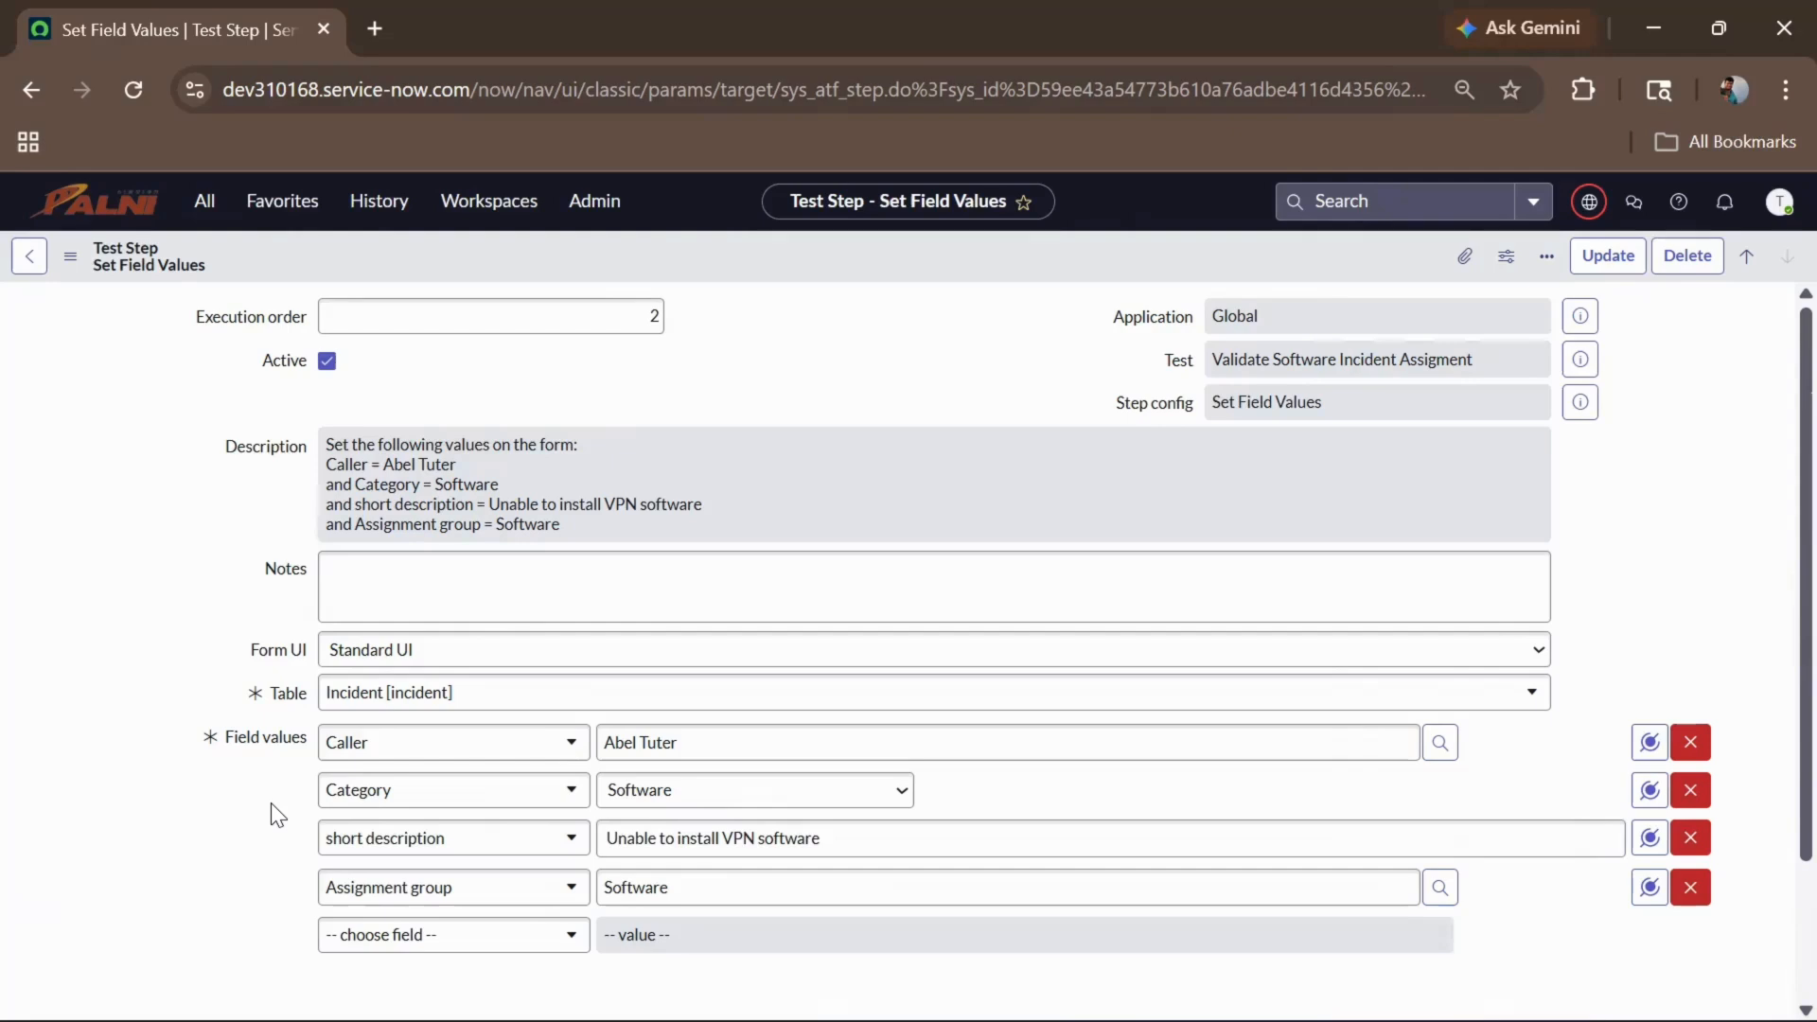
# Step: Review the field values in the saved Set Field Values step record and update it to return to the test
pyautogui.scroll(-2, 271, 803)
pyautogui.scroll(2, 271, 804)
pyautogui.scroll(-2, 271, 803)
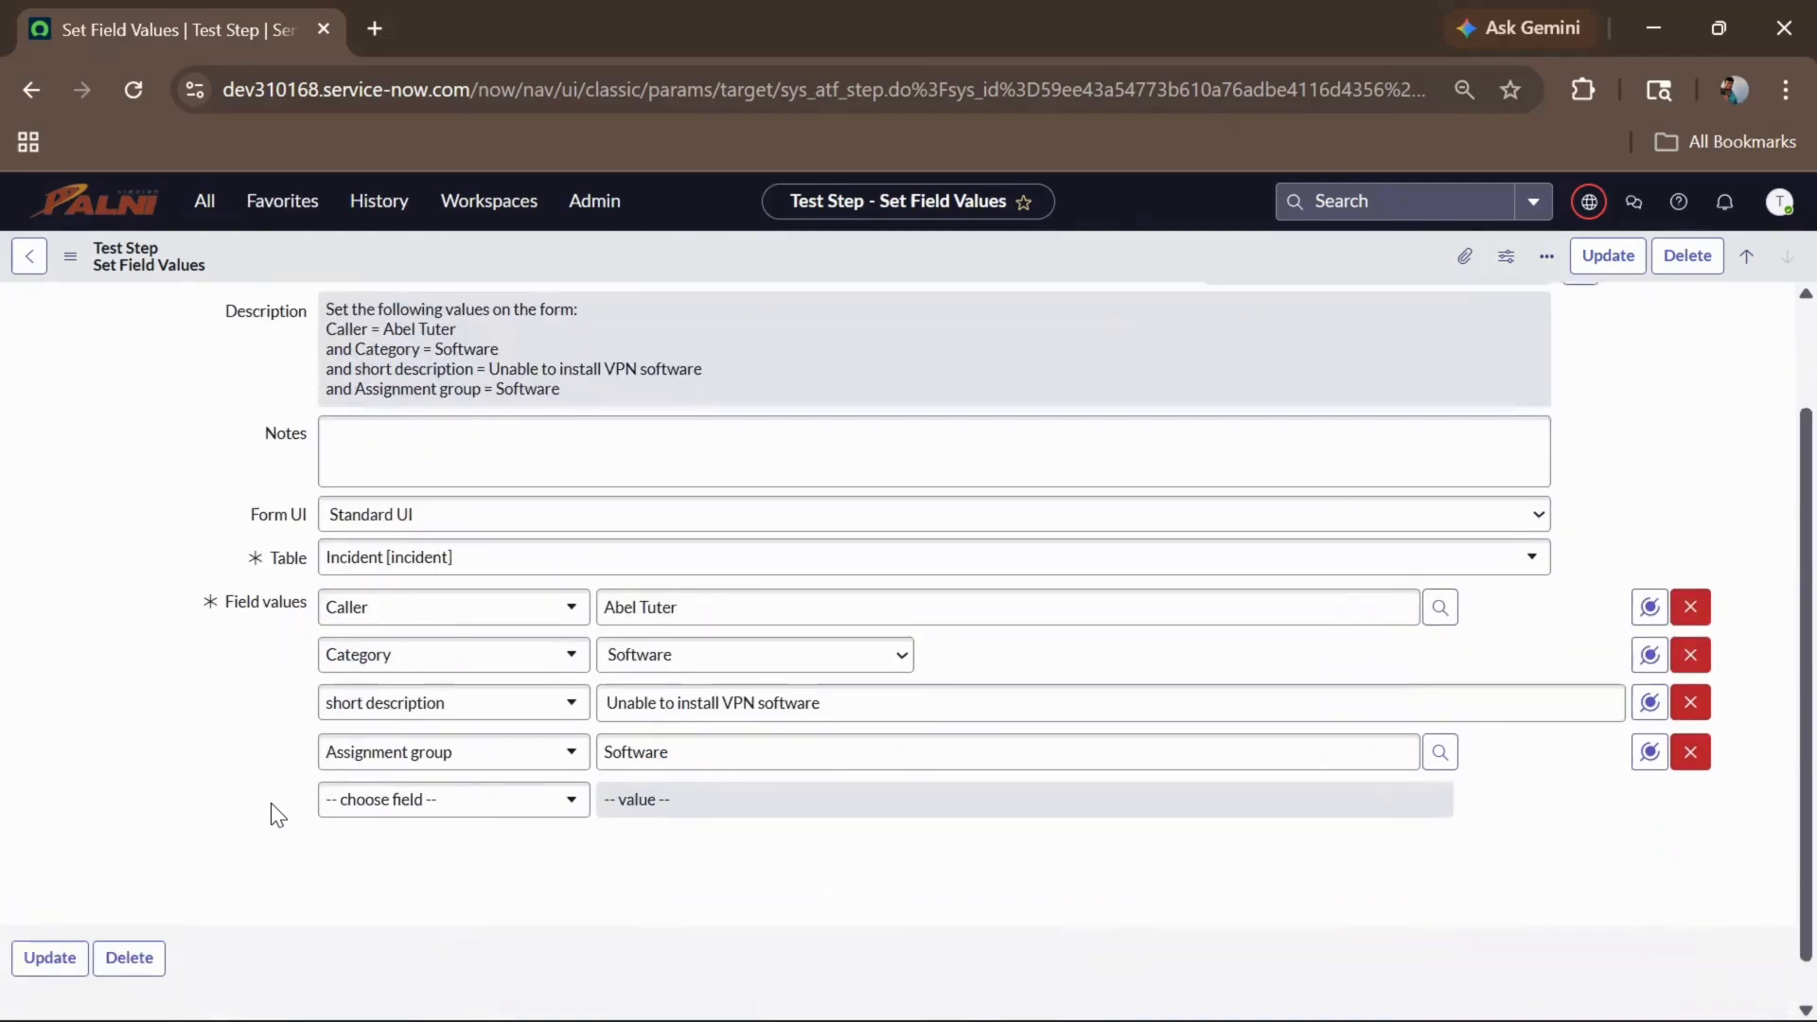
pyautogui.scroll(-1, 270, 803)
pyautogui.click(54, 926)
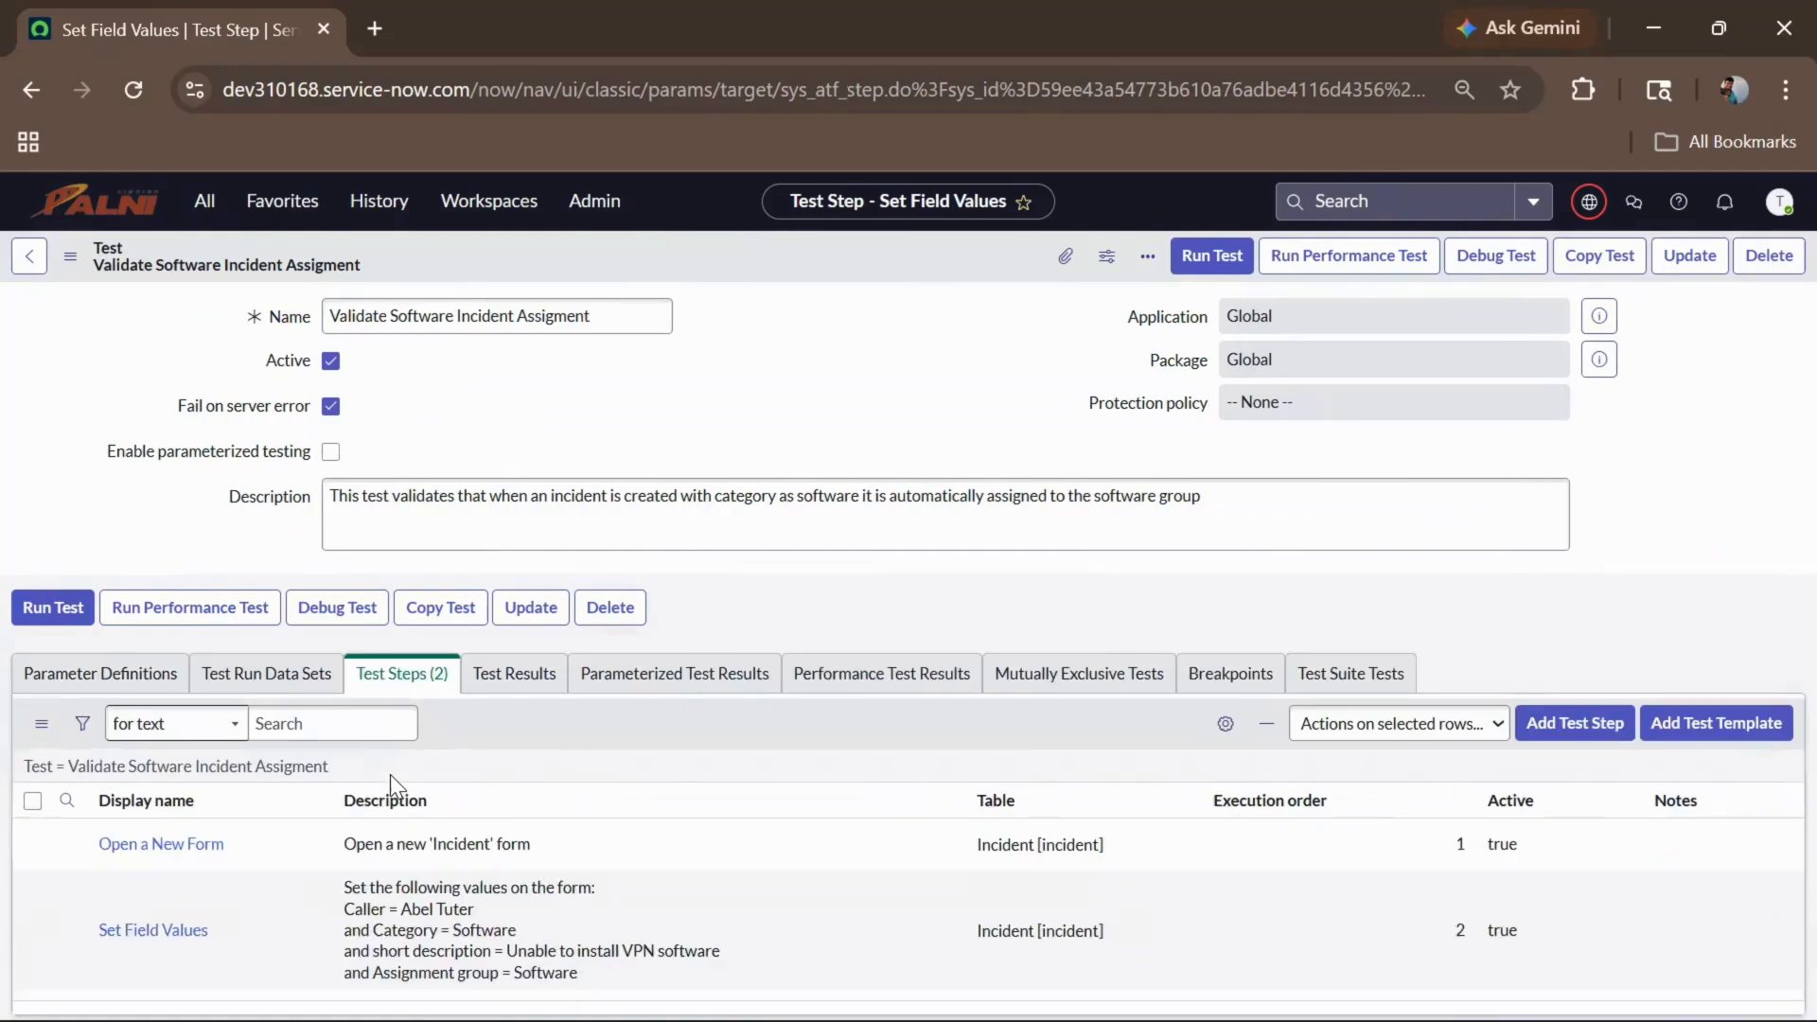
# Step: Add a Submit a Form test step after step 2, keeping Standard UI and the assert type Form submitted to server
pyautogui.click(1552, 724)
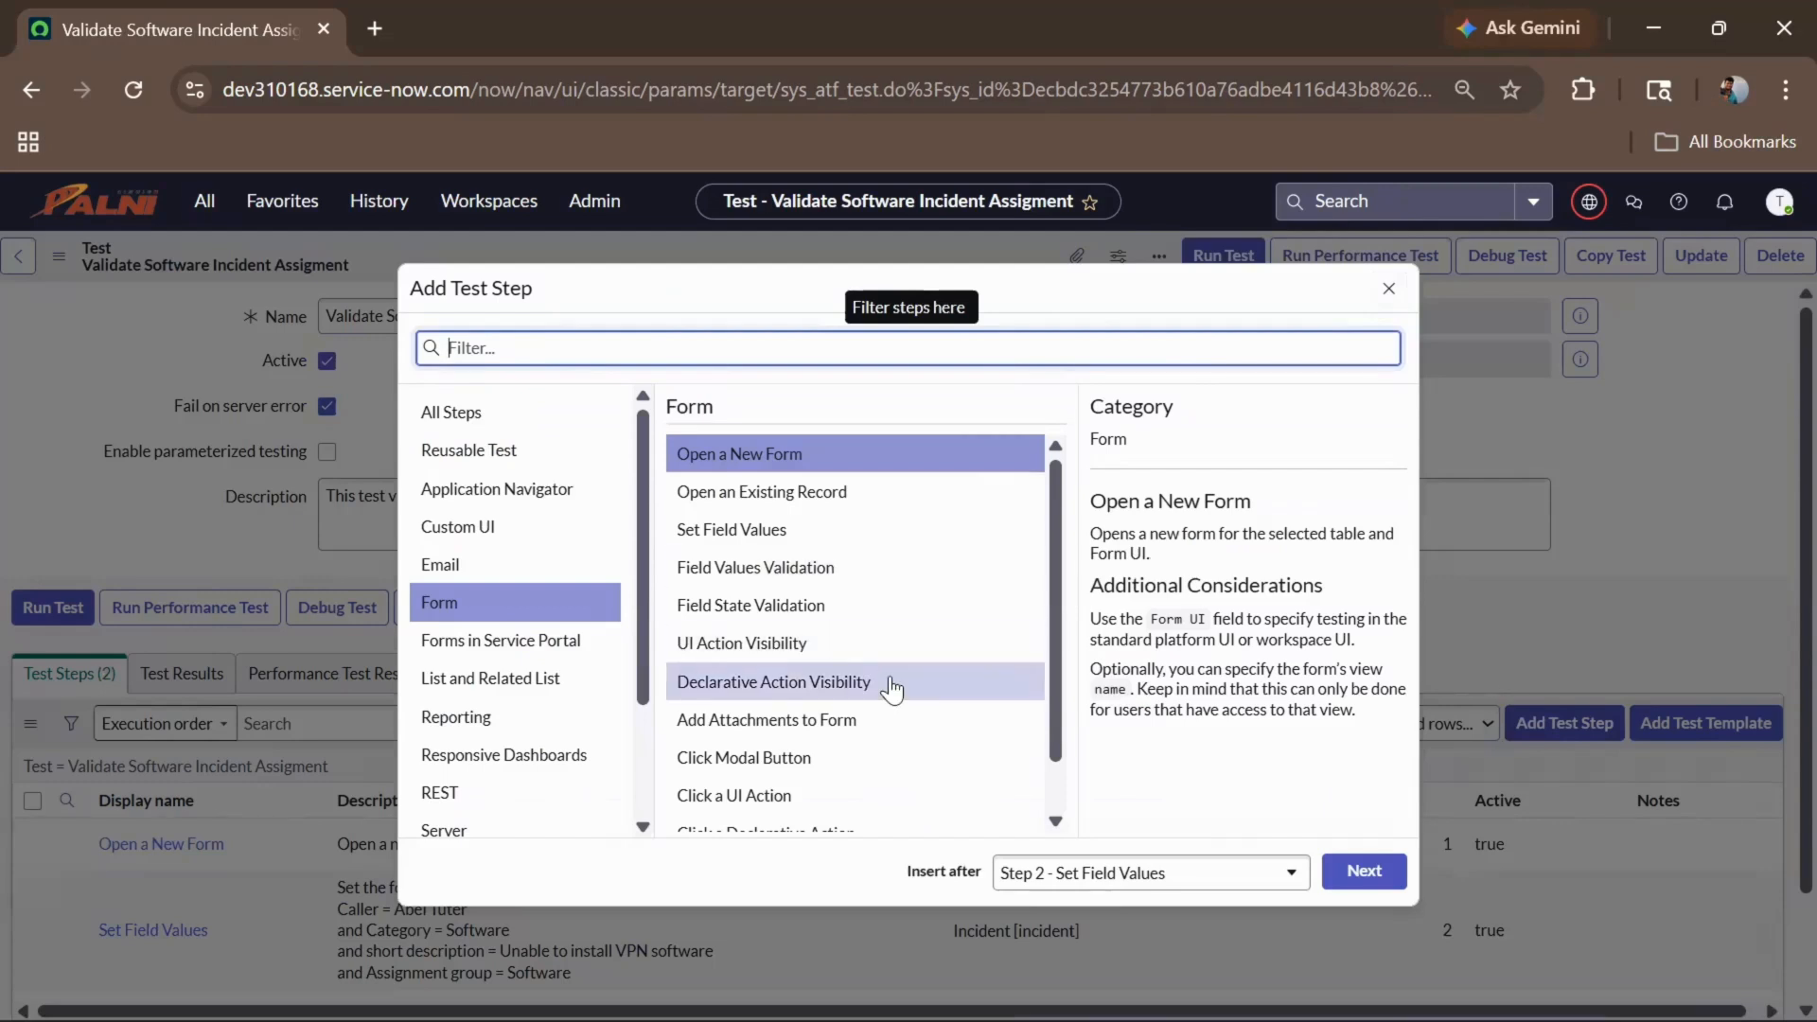
pyautogui.scroll(-1, 890, 689)
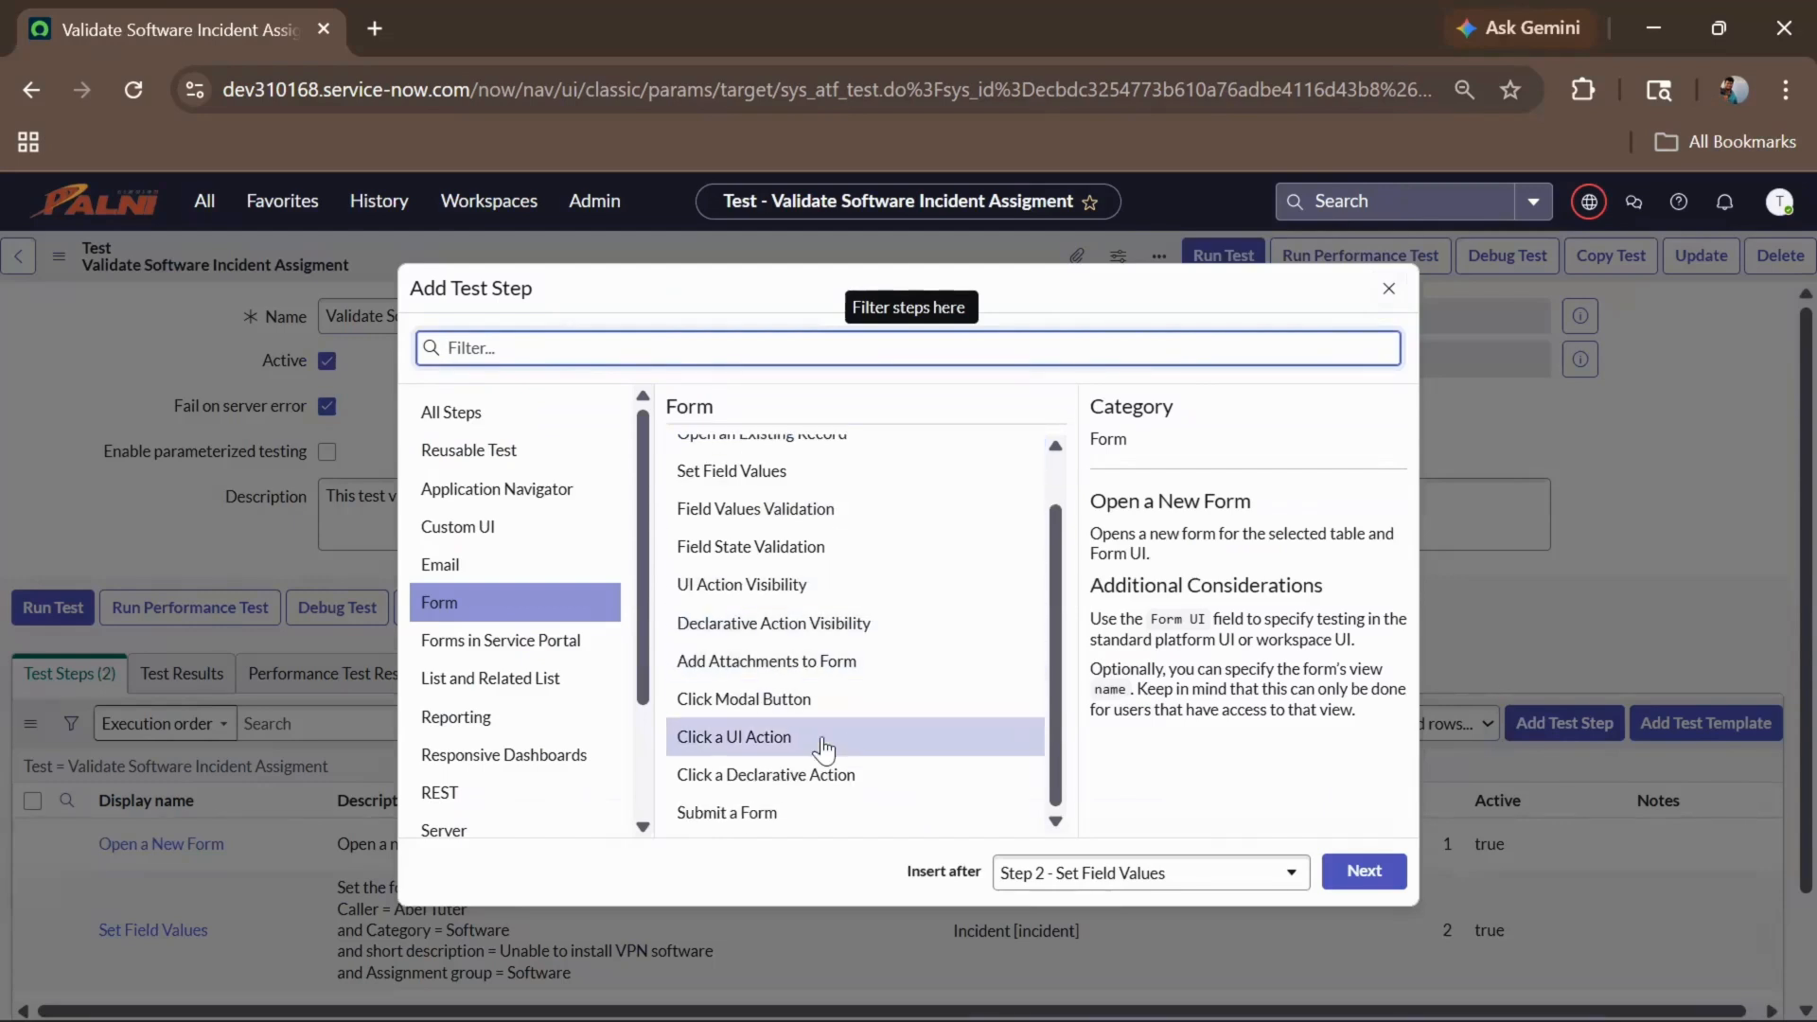
pyautogui.click(762, 814)
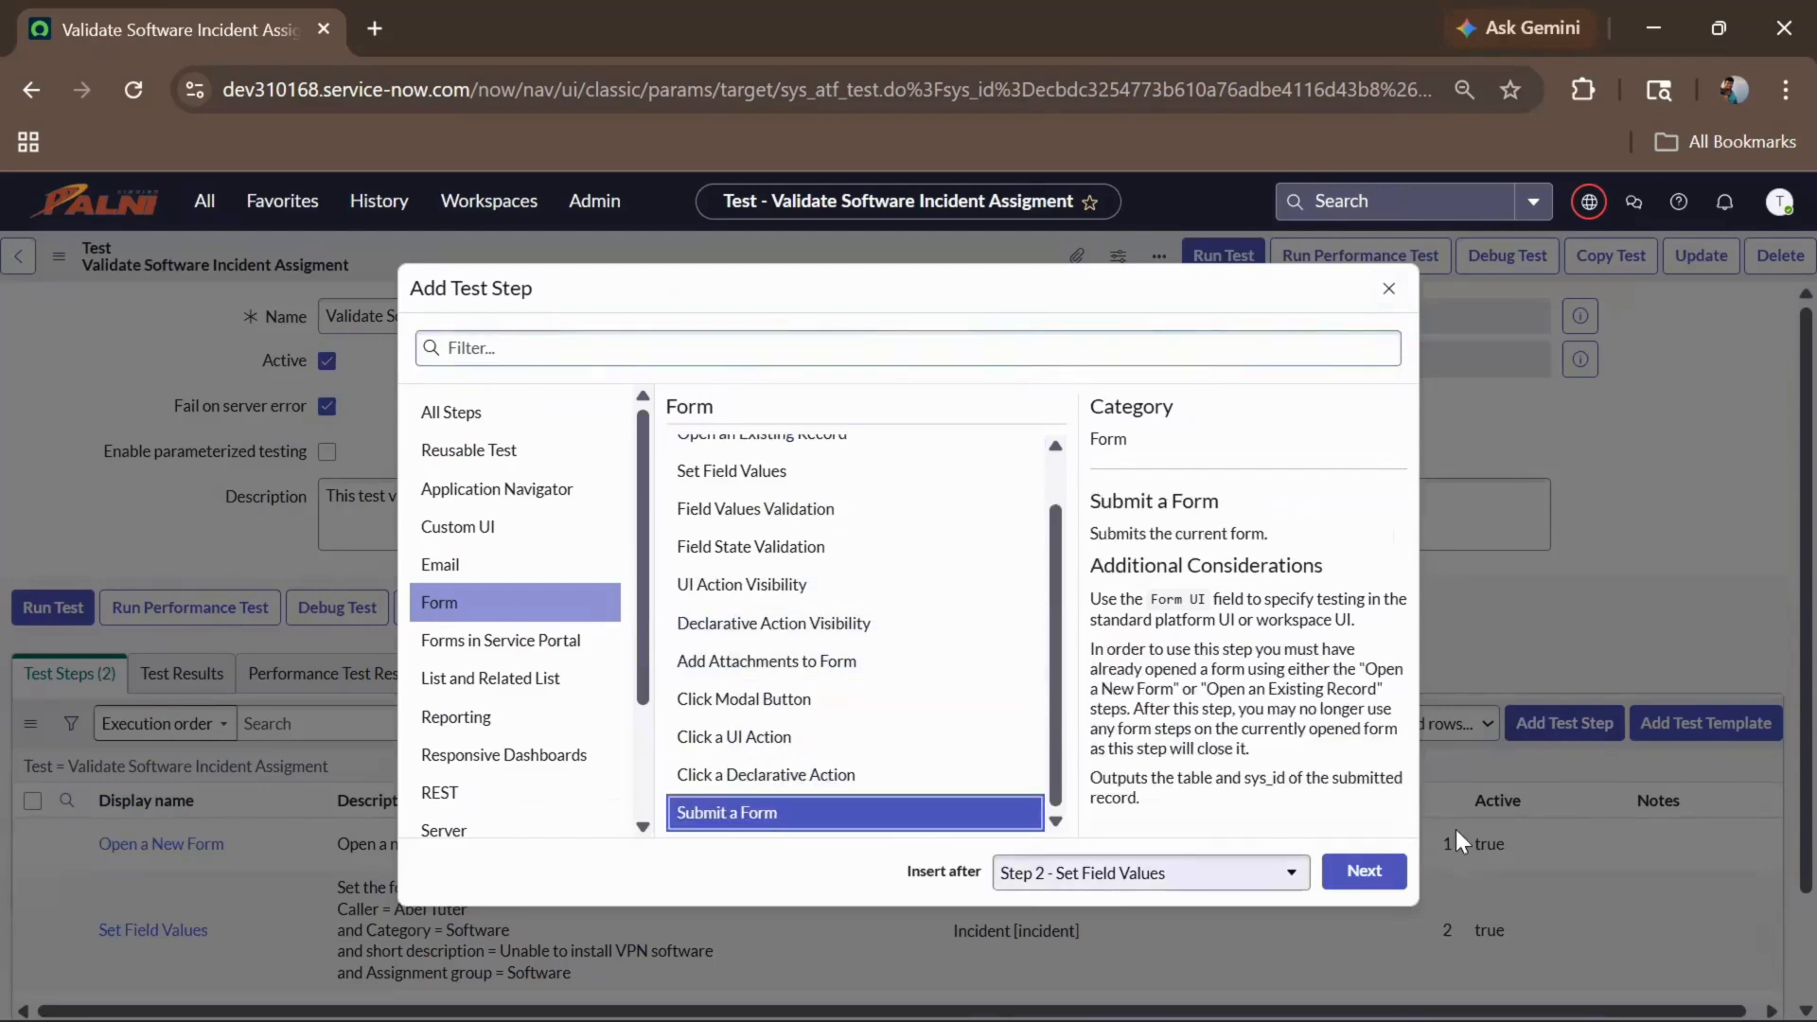
pyautogui.click(1387, 861)
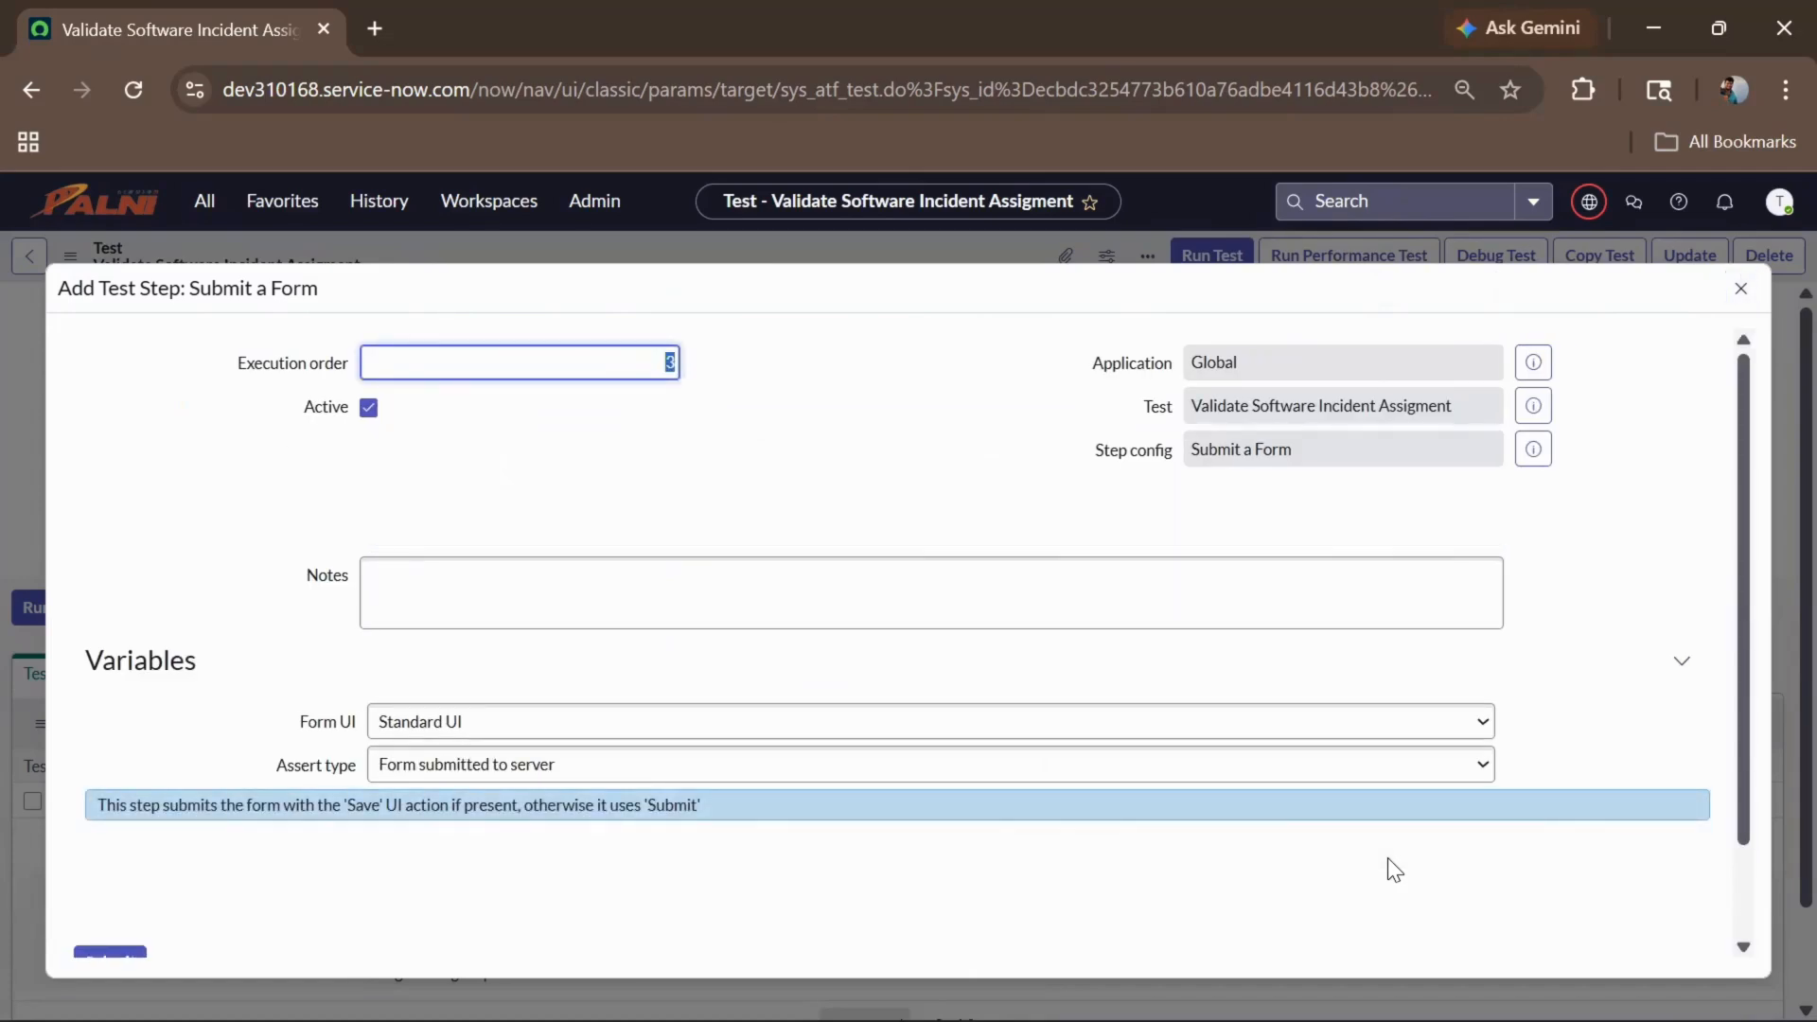
pyautogui.scroll(-2, 1388, 857)
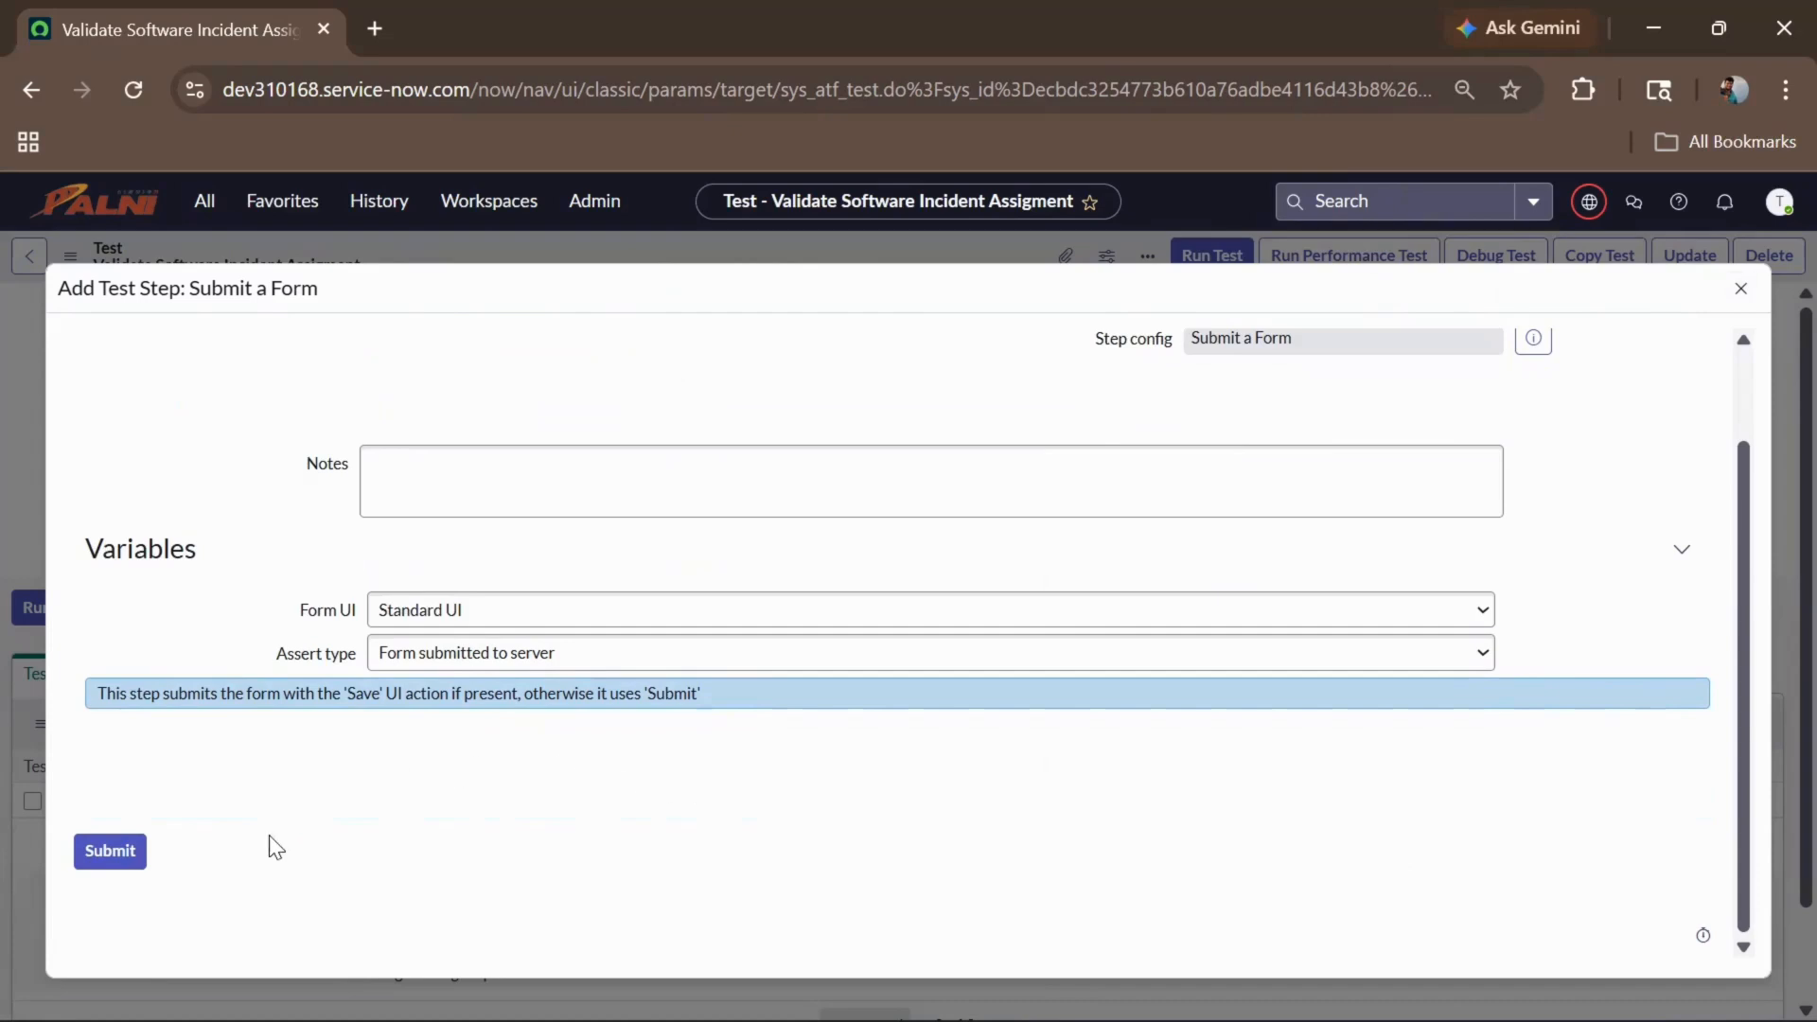
pyautogui.click(142, 847)
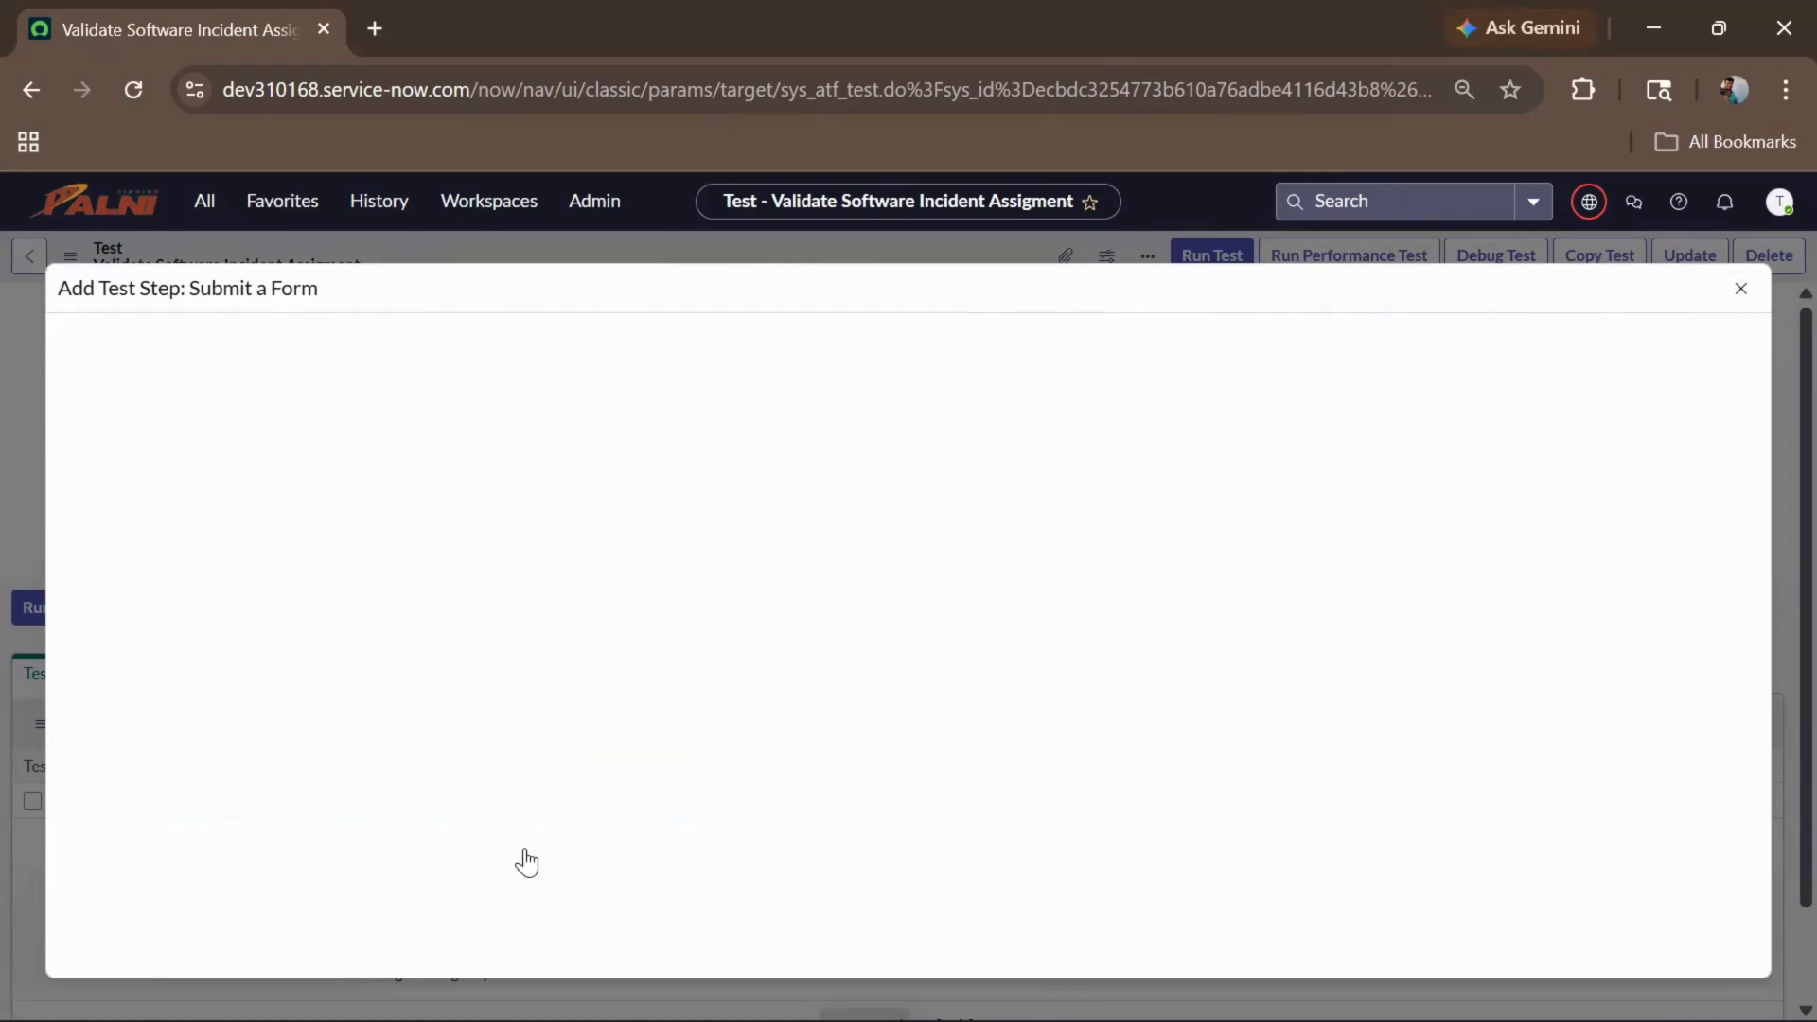
# Step: Add a Field Values Validation test step from the Form category, inserted after step 3
pyautogui.scroll(-2, 1013, 729)
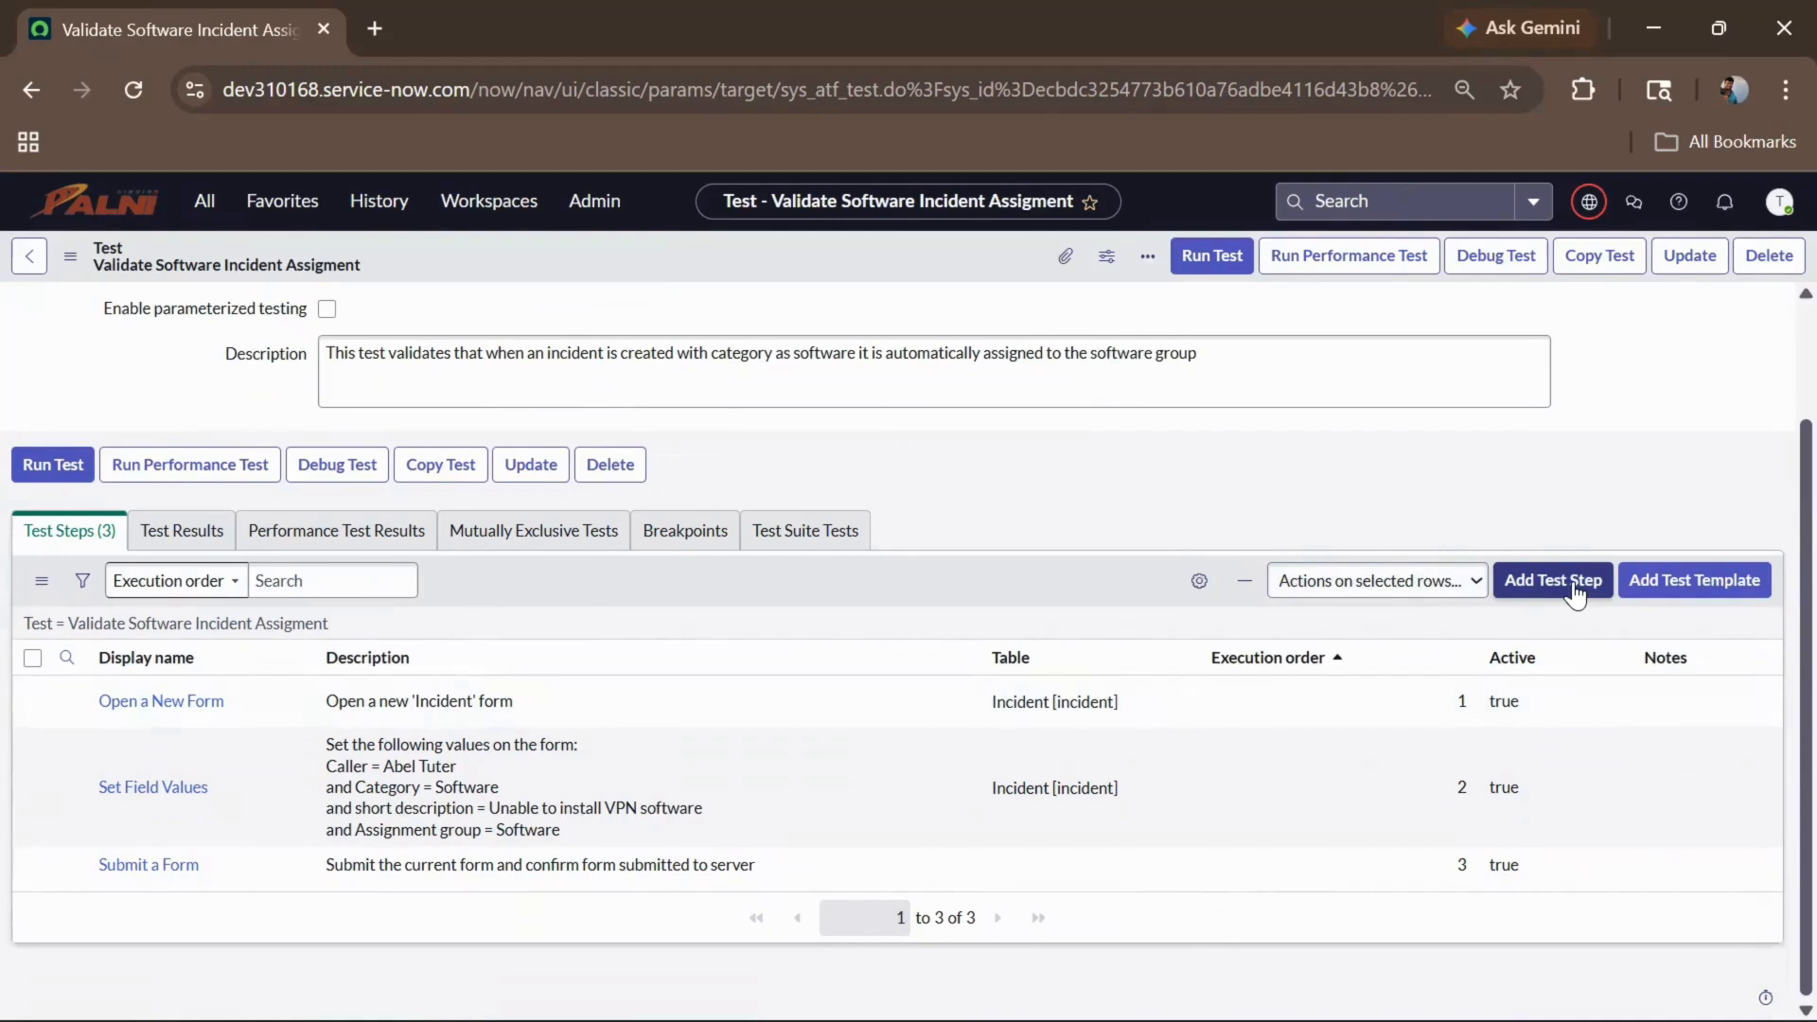
pyautogui.click(1574, 595)
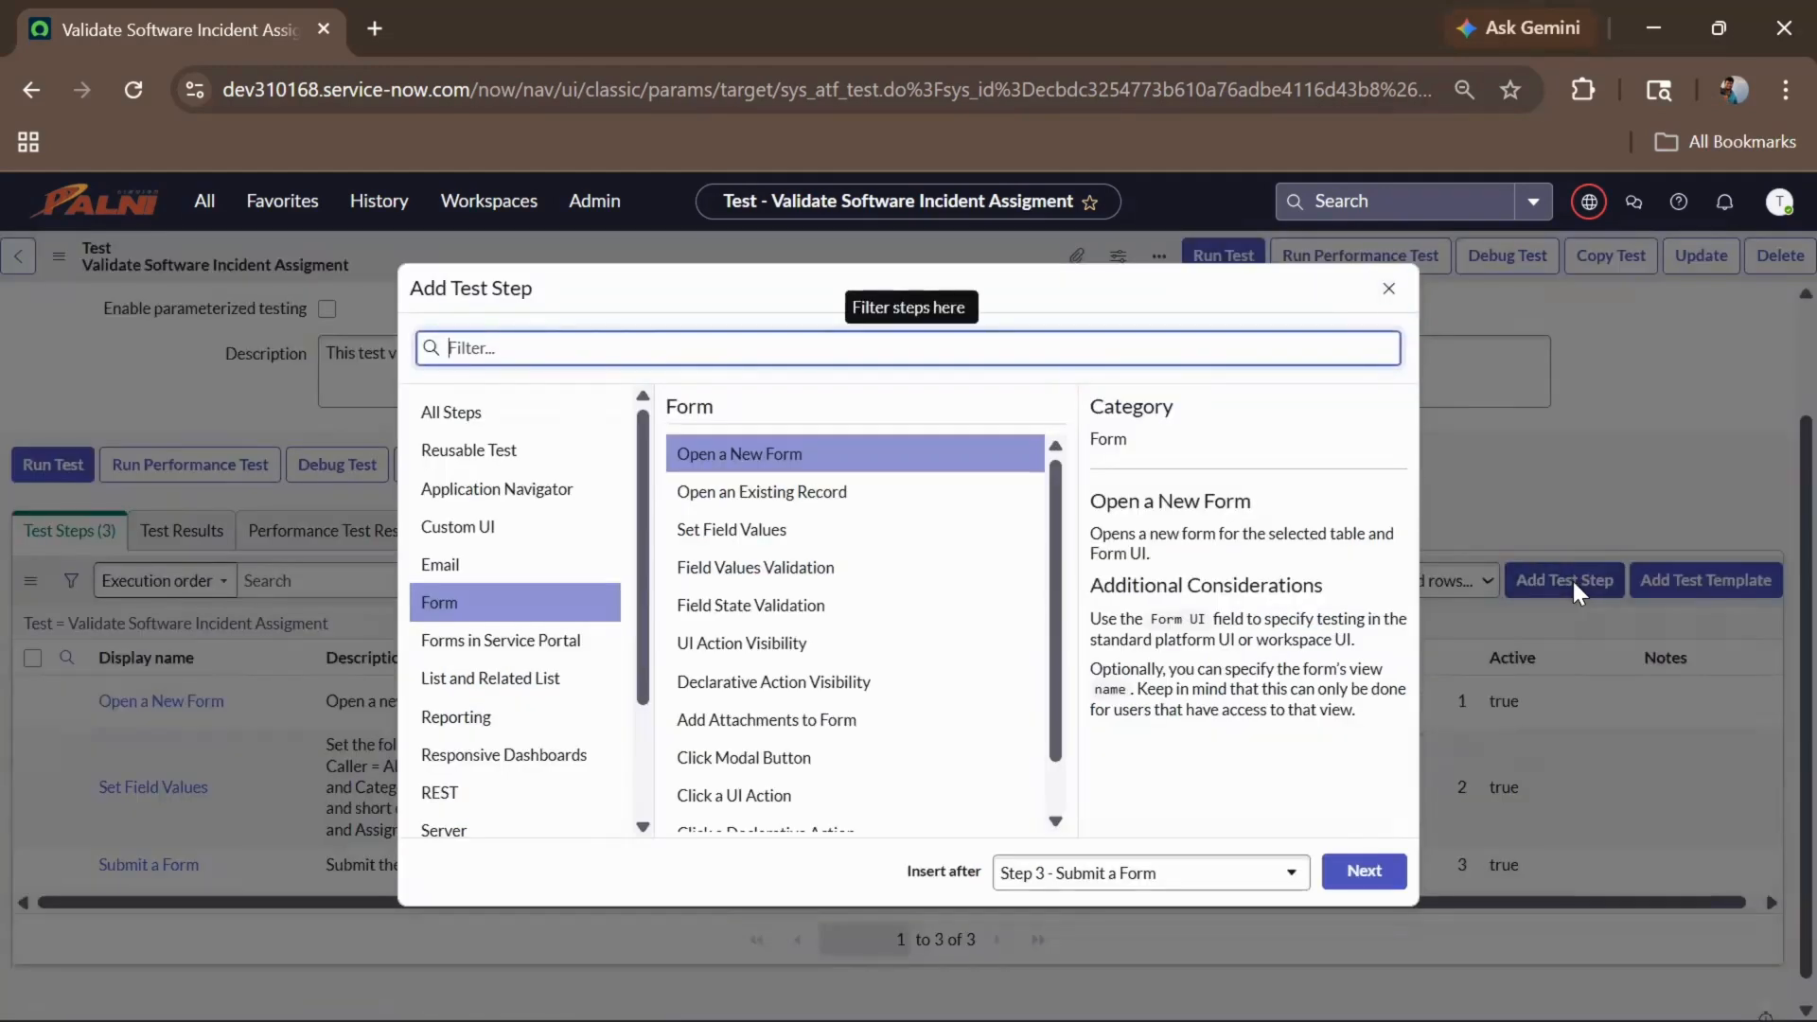
pyautogui.click(787, 565)
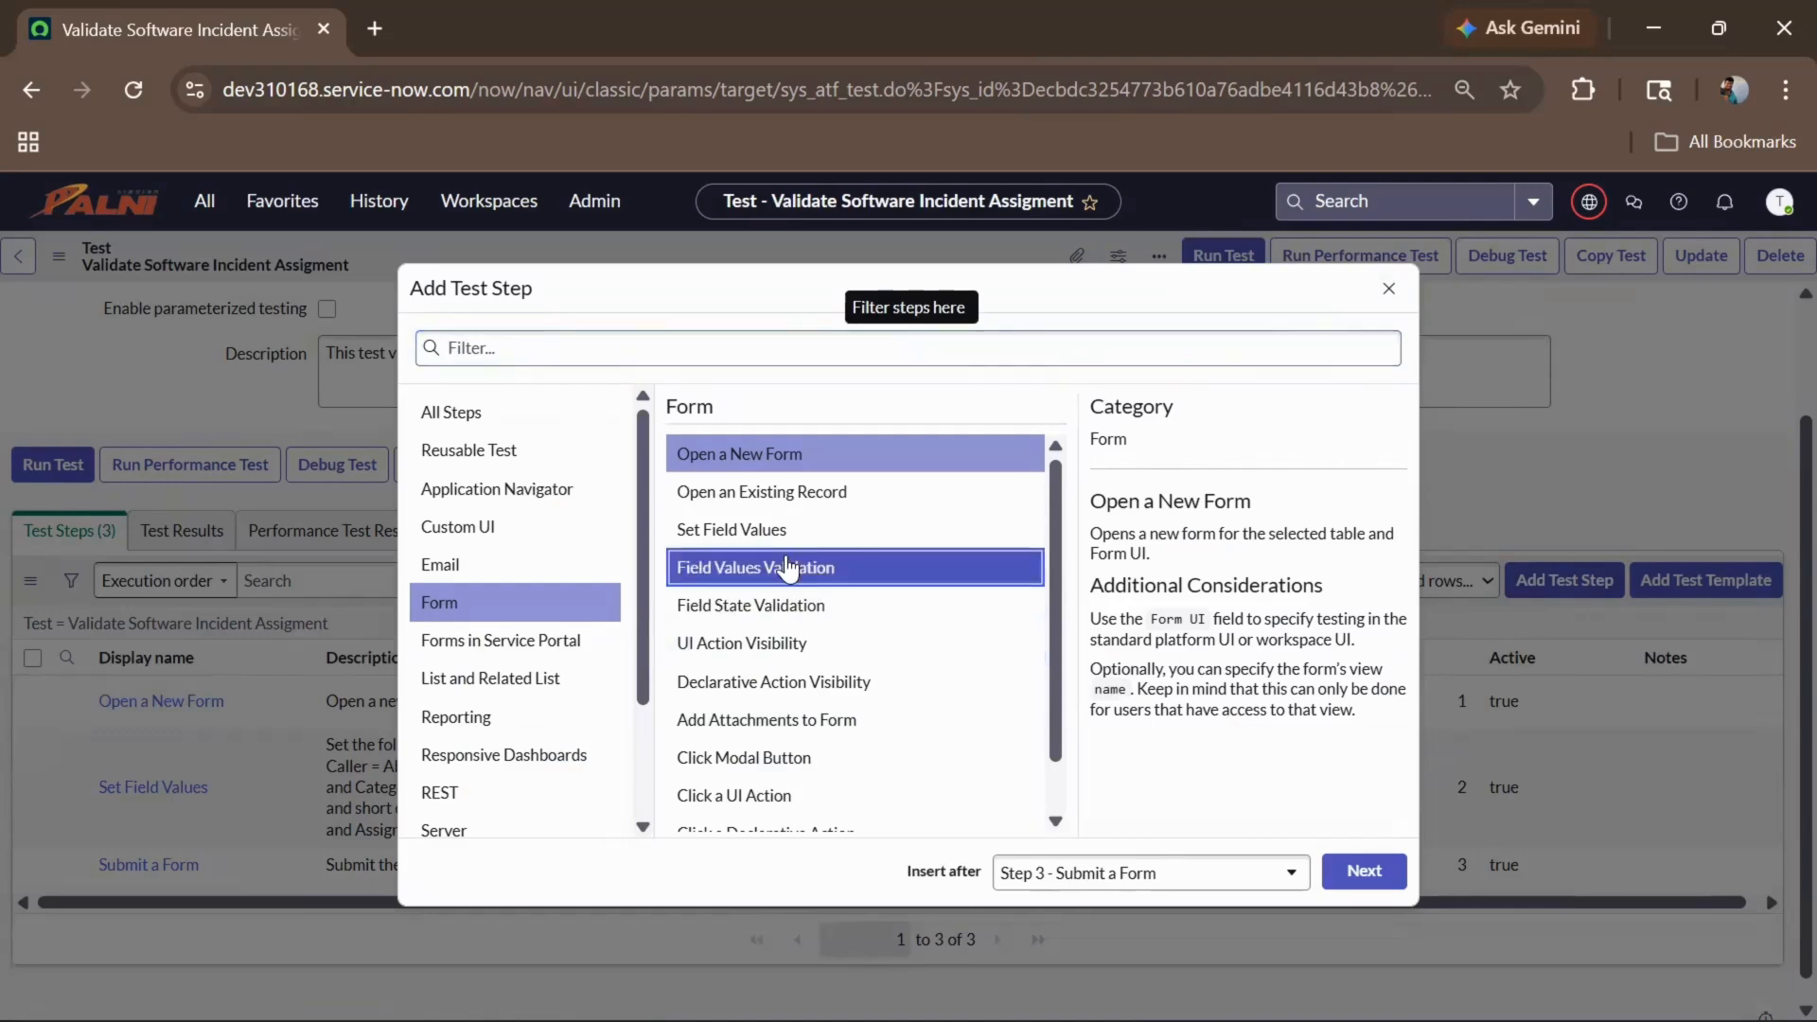
pyautogui.click(1379, 877)
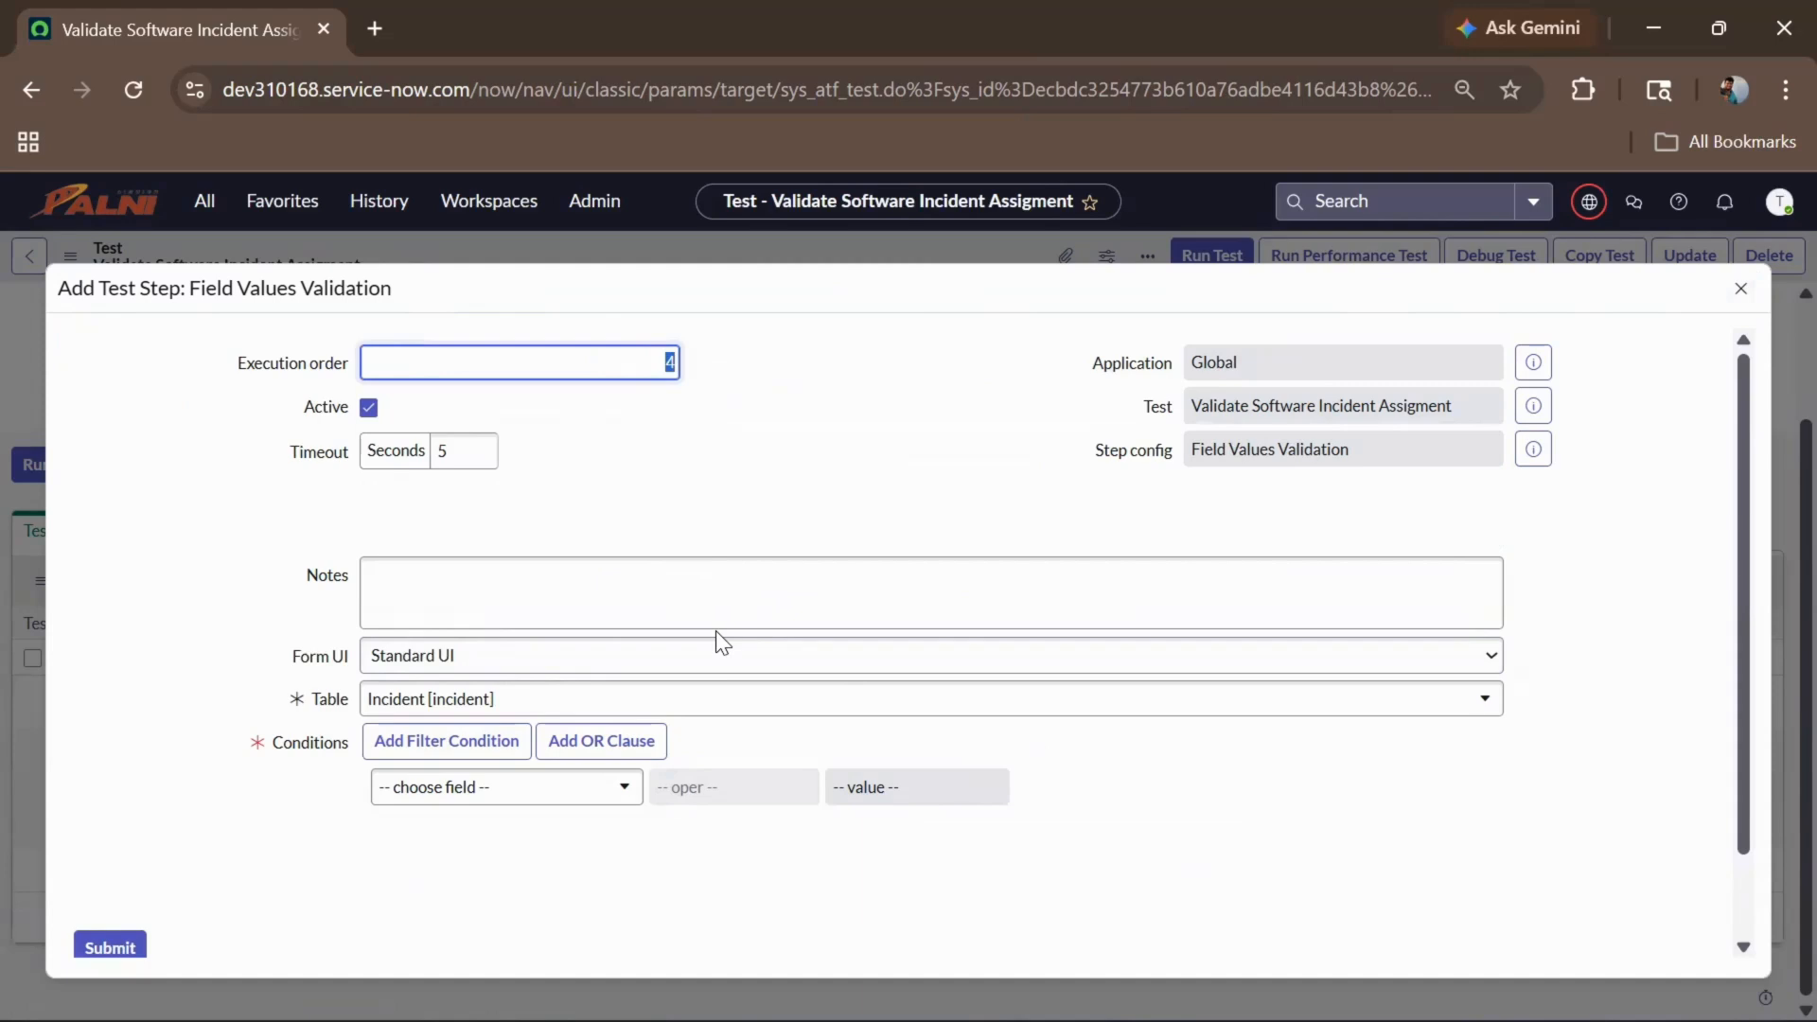
# Step: Set the first validation condition on the Incident table to short description is "Unable to install VPN software"
pyautogui.scroll(-2, 715, 630)
pyautogui.click(409, 692)
pyautogui.click(881, 689)
pyautogui.write('Unable to')
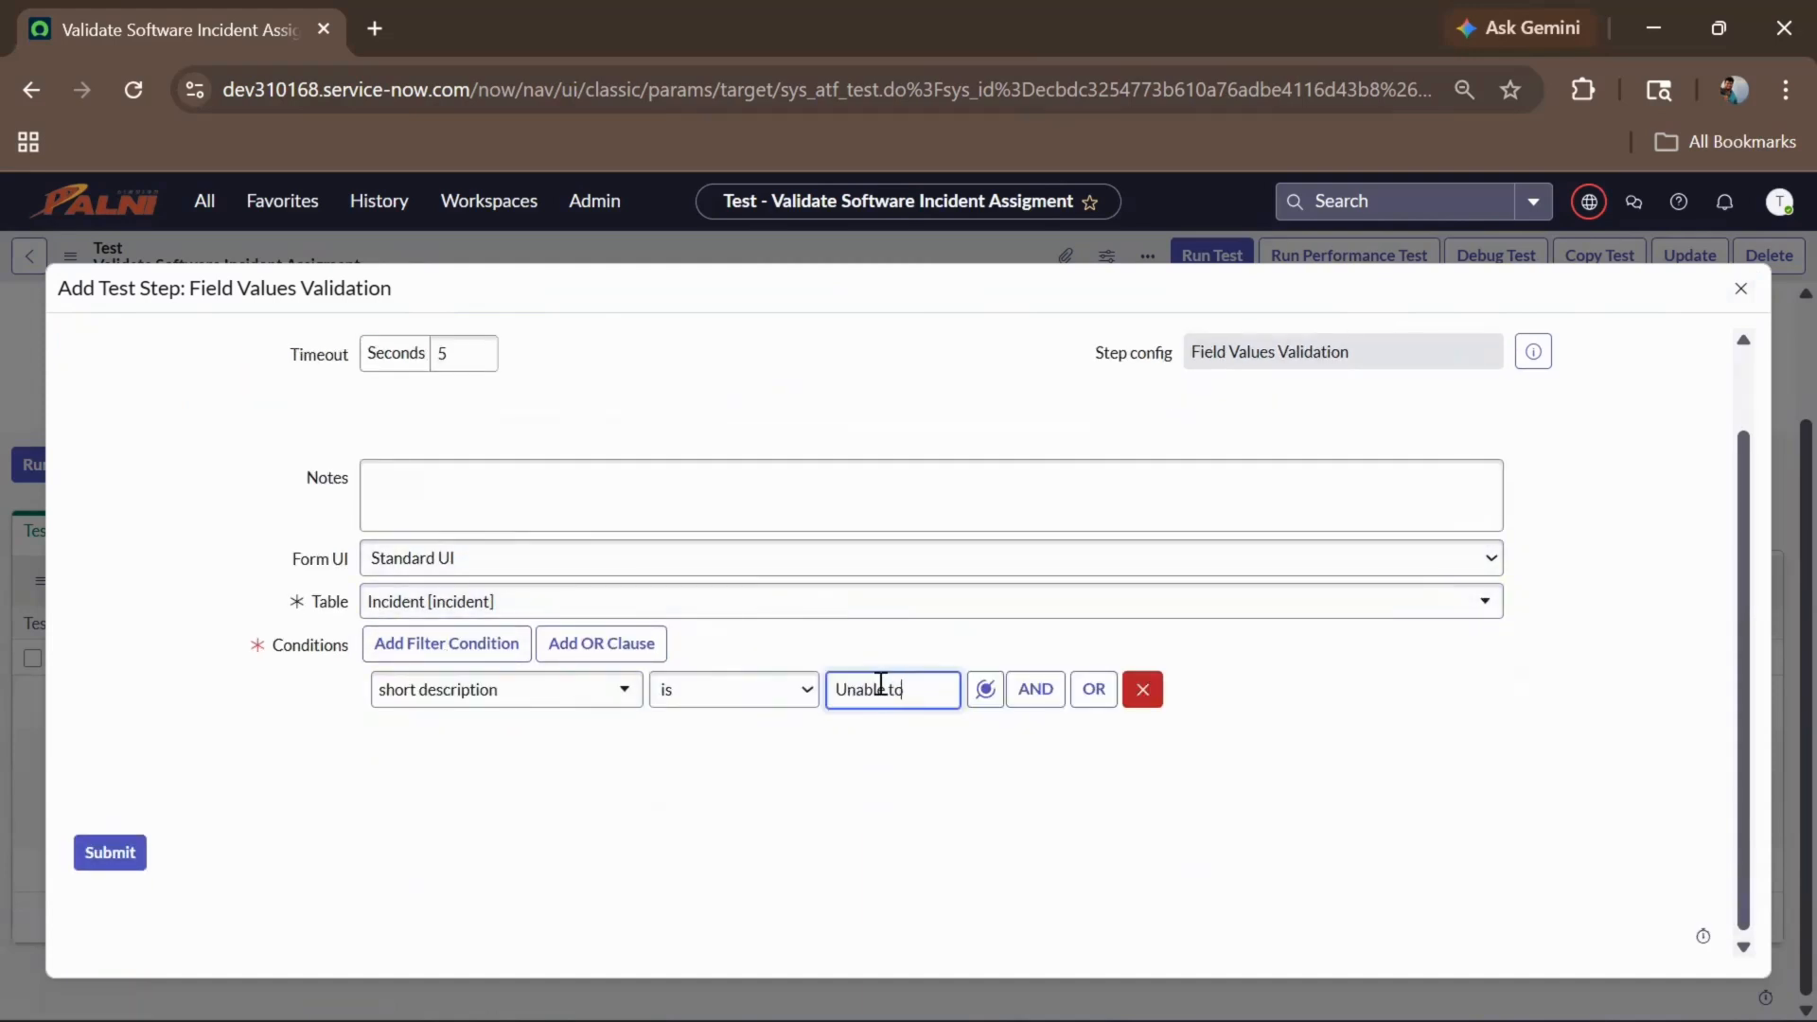
pyautogui.write(' install VPN so')
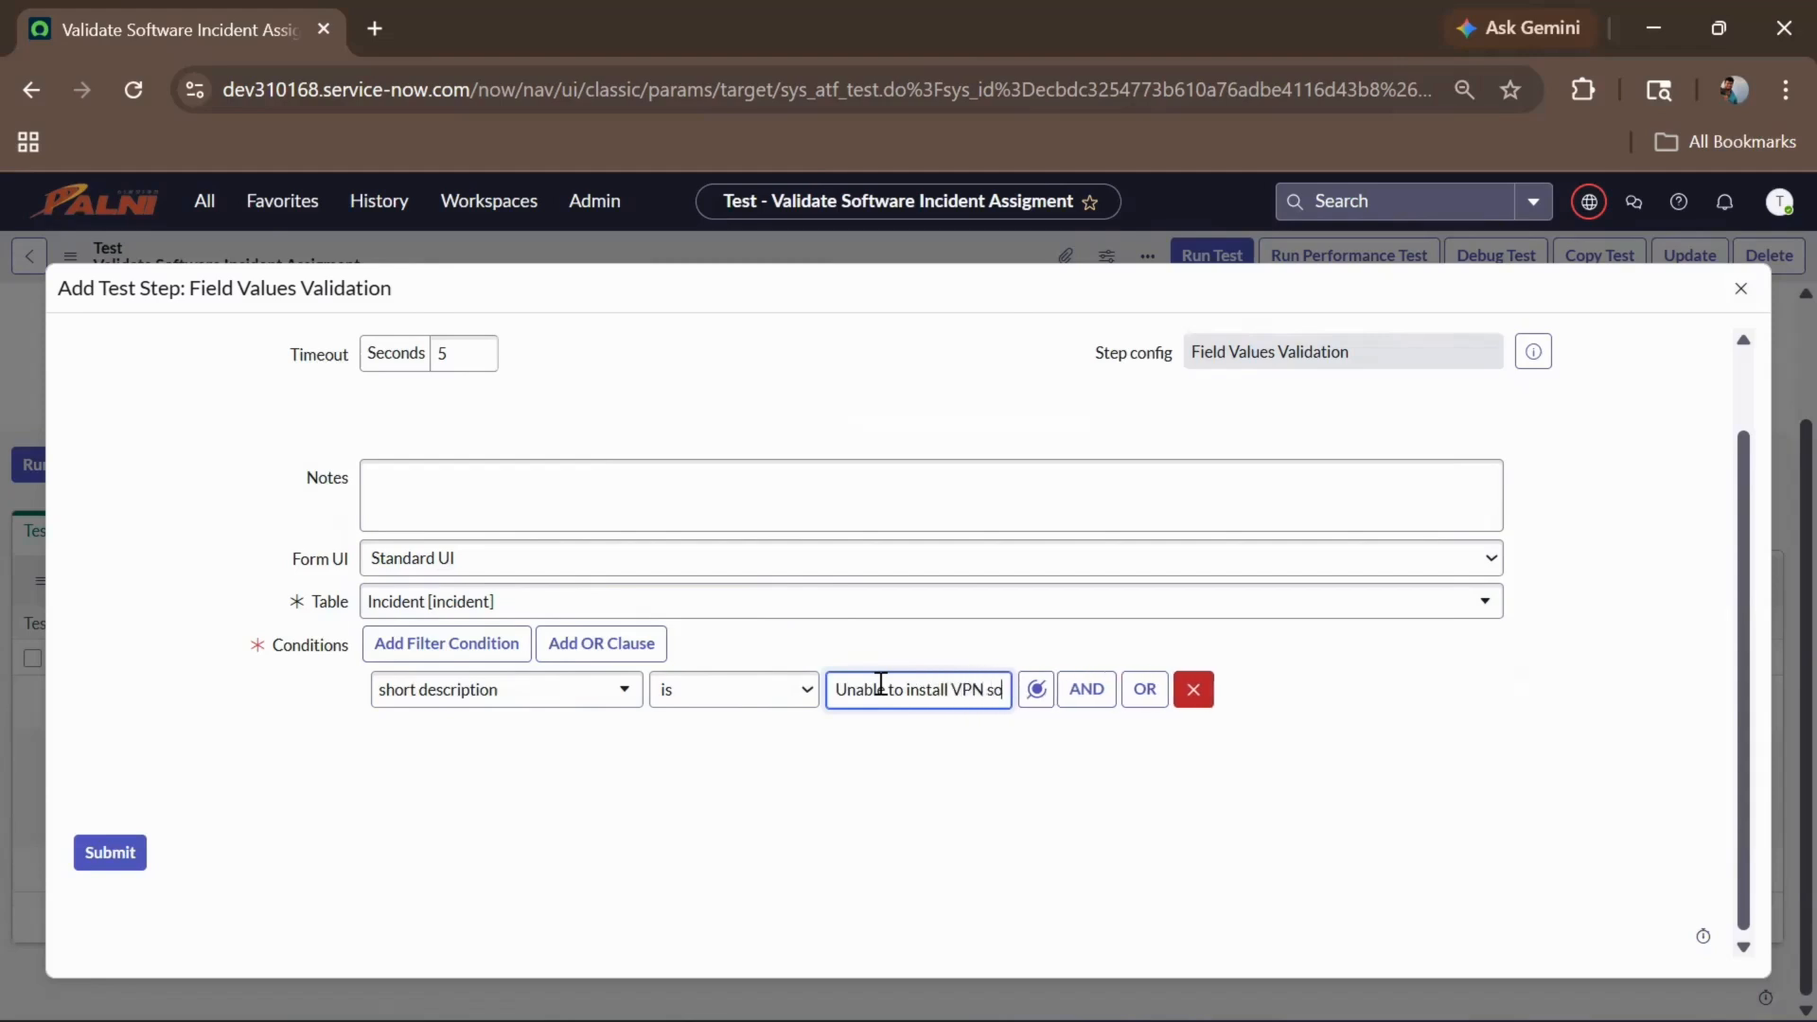
pyautogui.write('ftware')
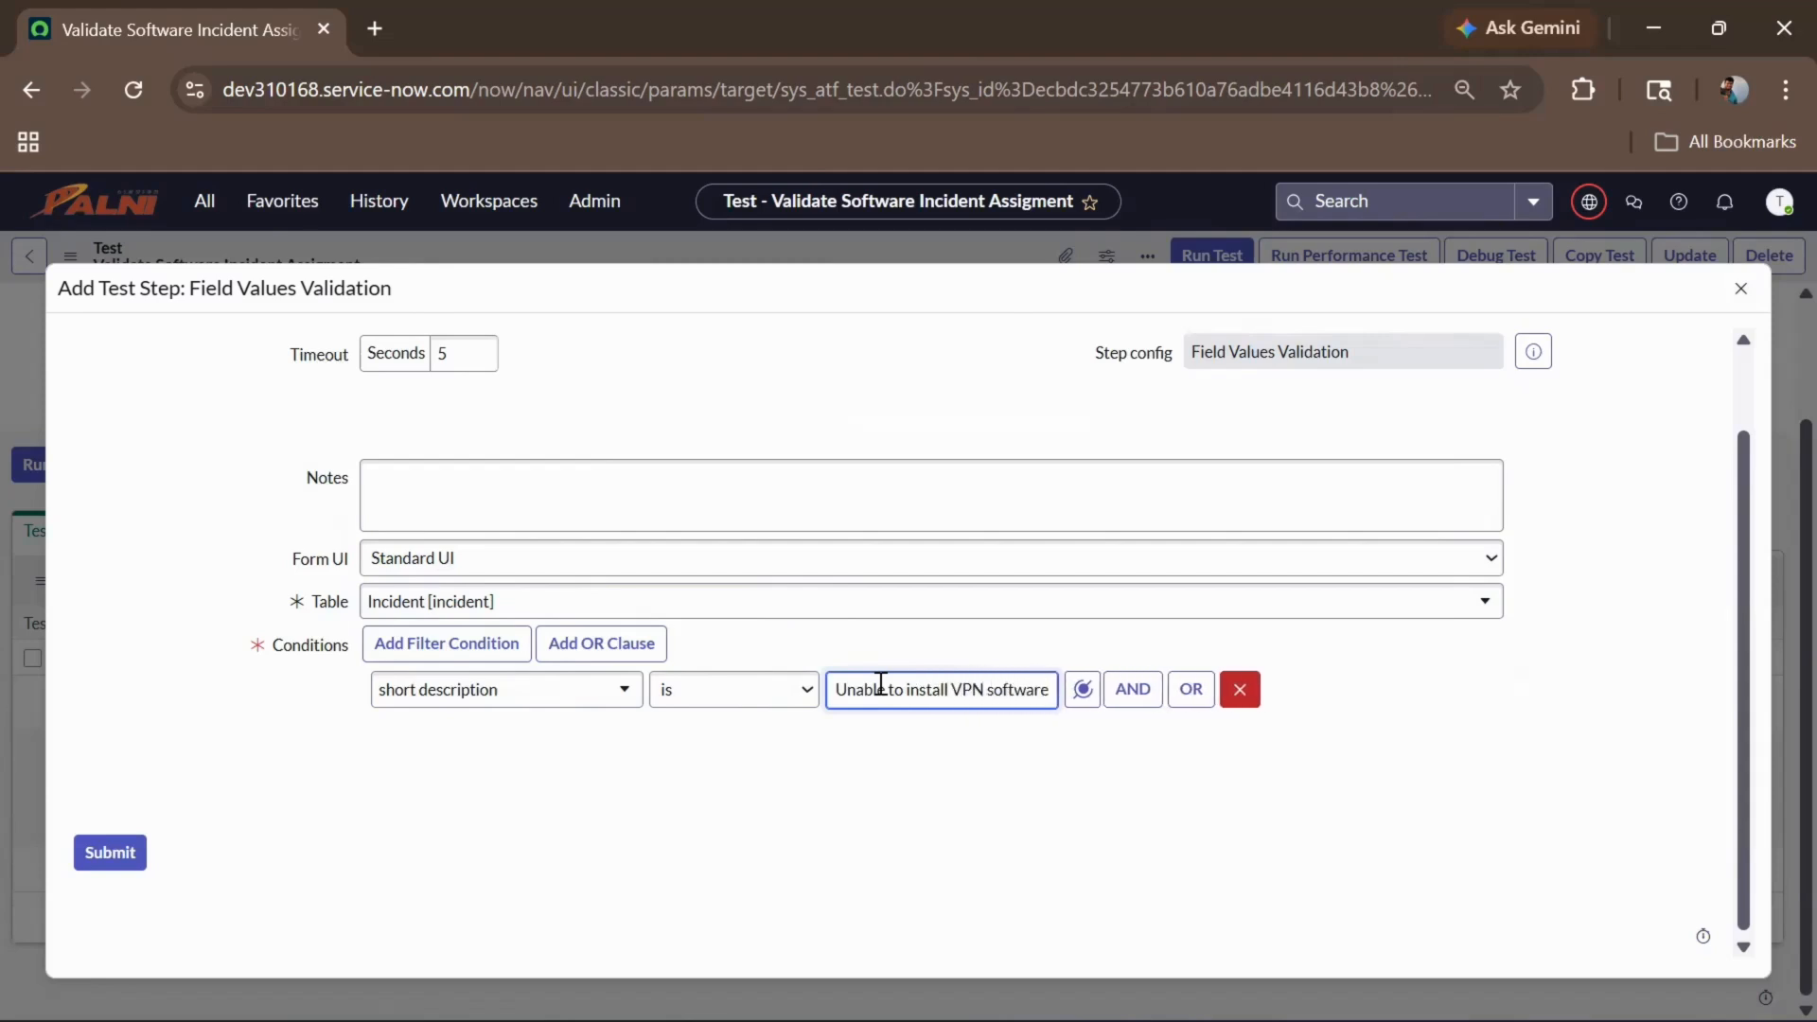
# Step: Add a second validation condition requiring that Category is Software
pyautogui.click(692, 777)
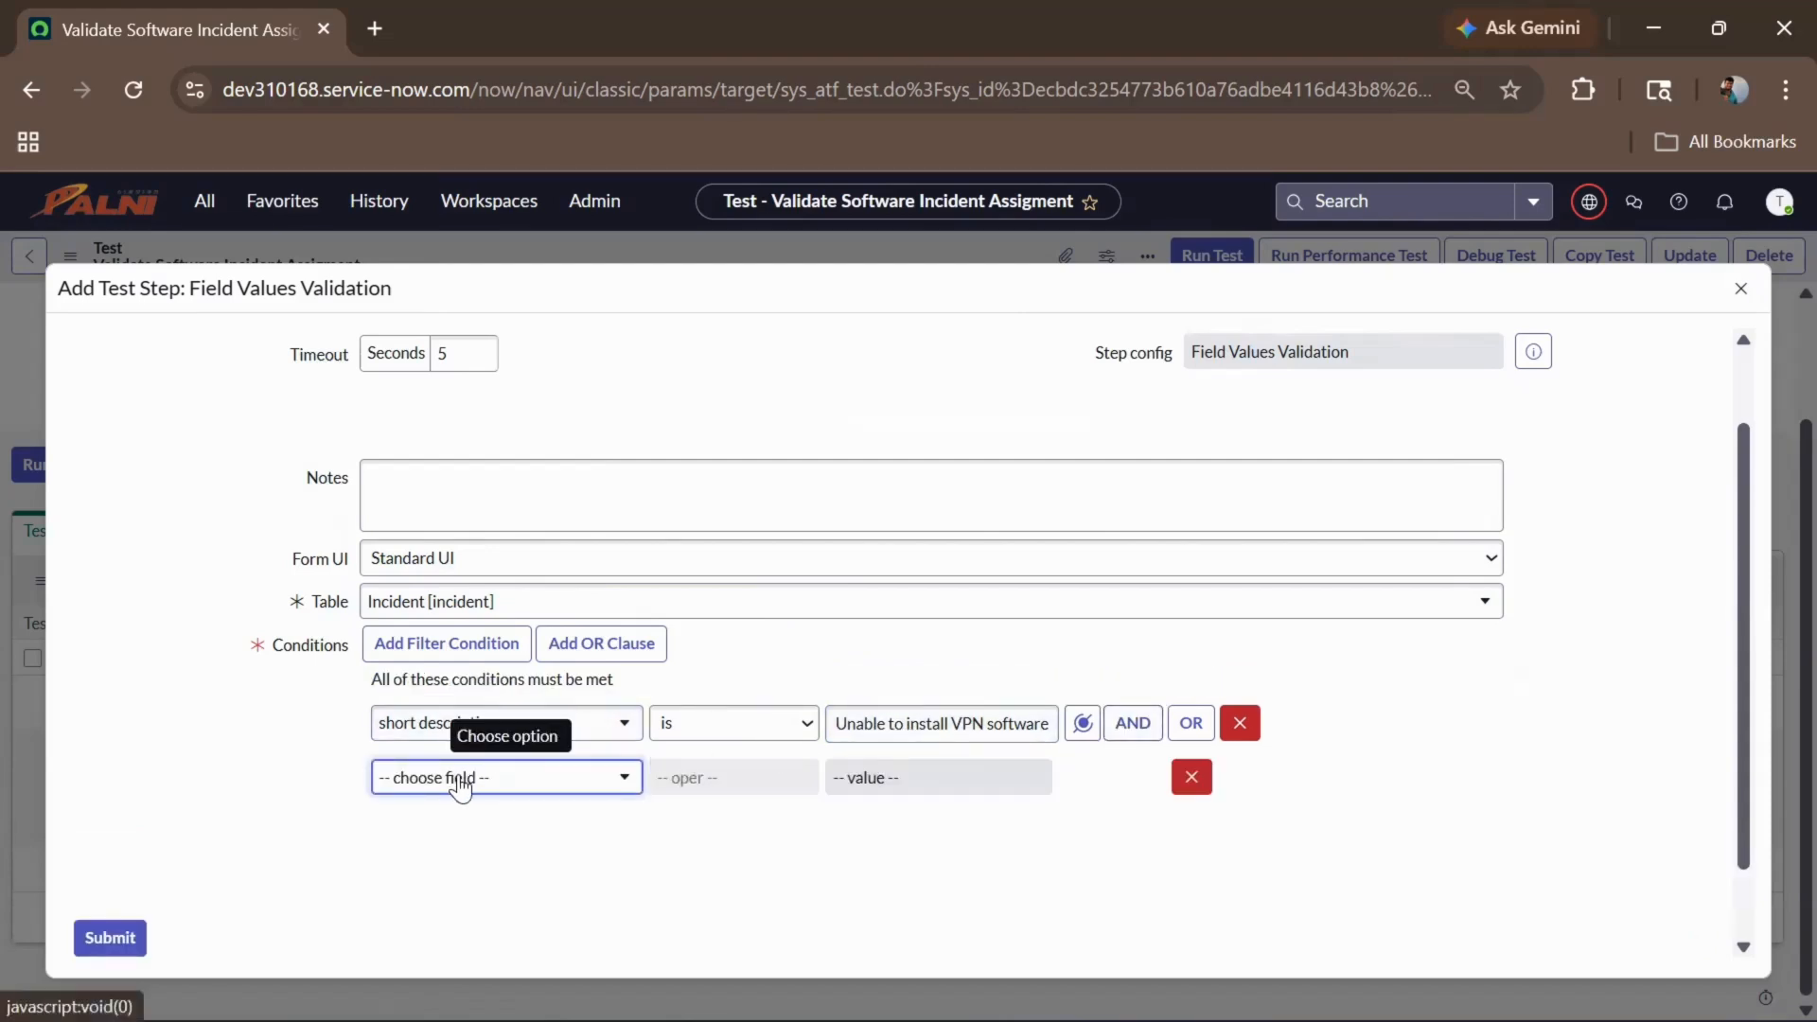
pyautogui.click(458, 778)
pyautogui.write('cate')
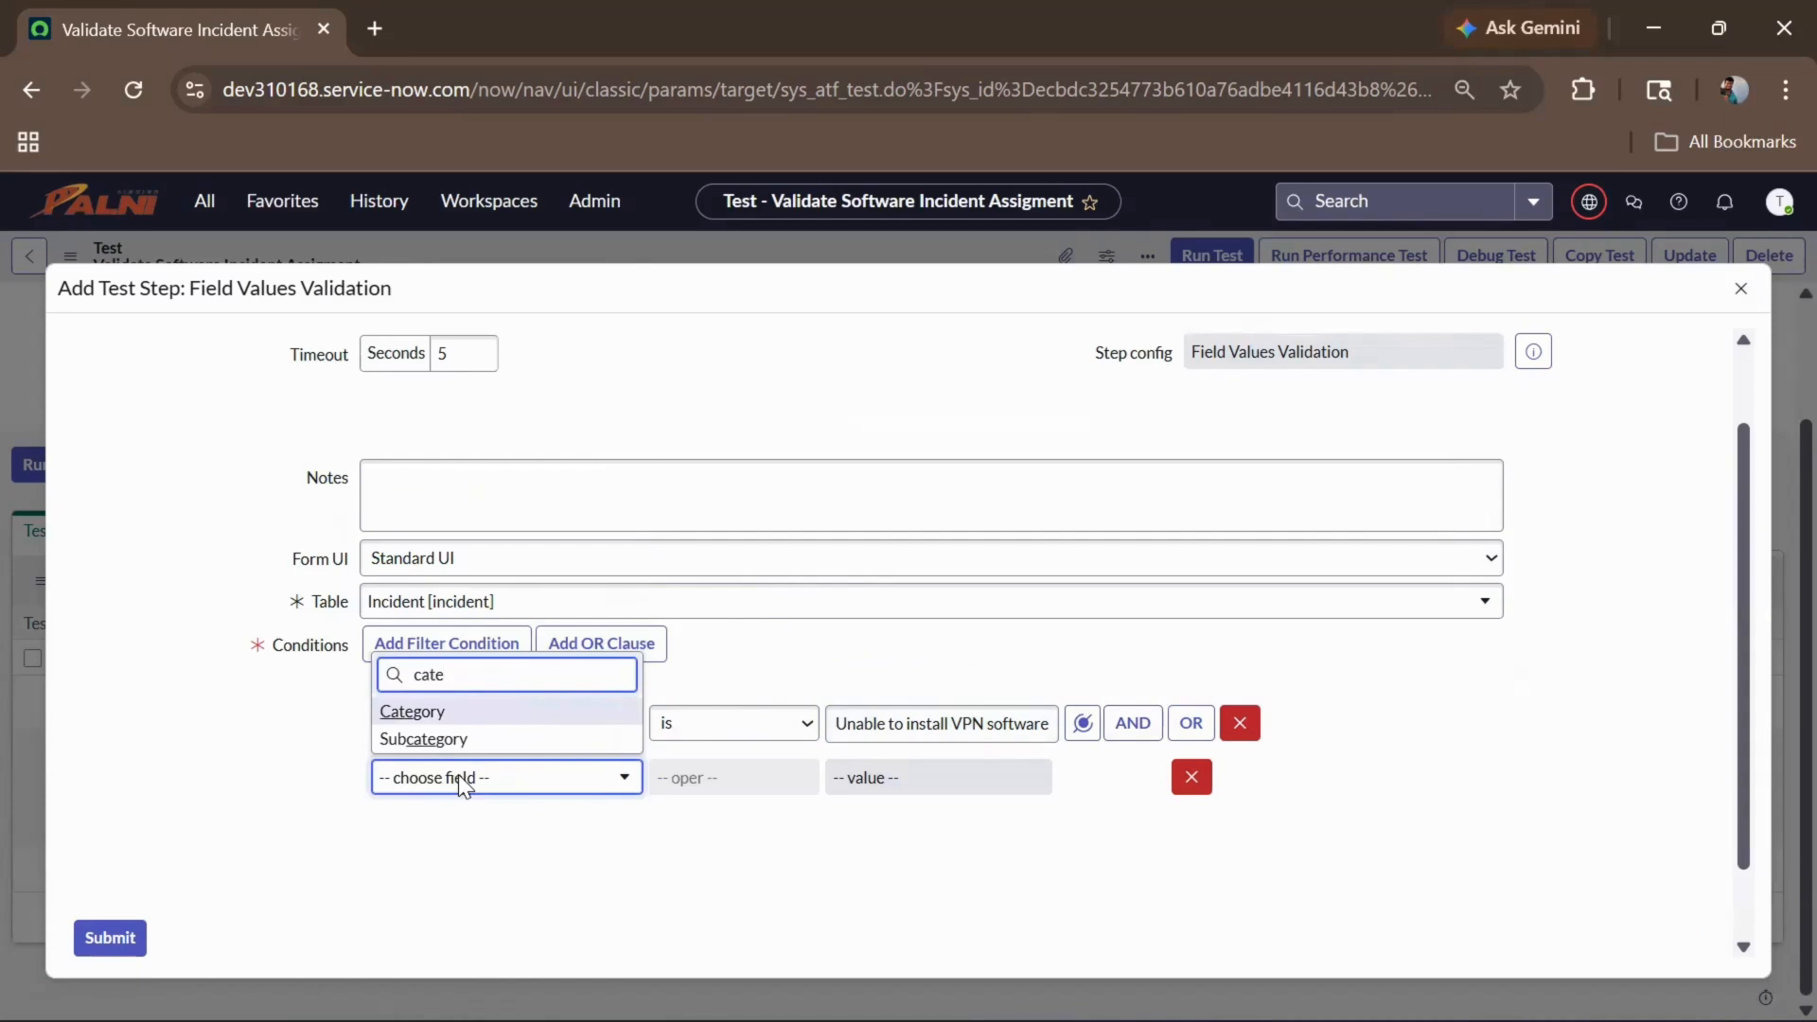
pyautogui.click(436, 719)
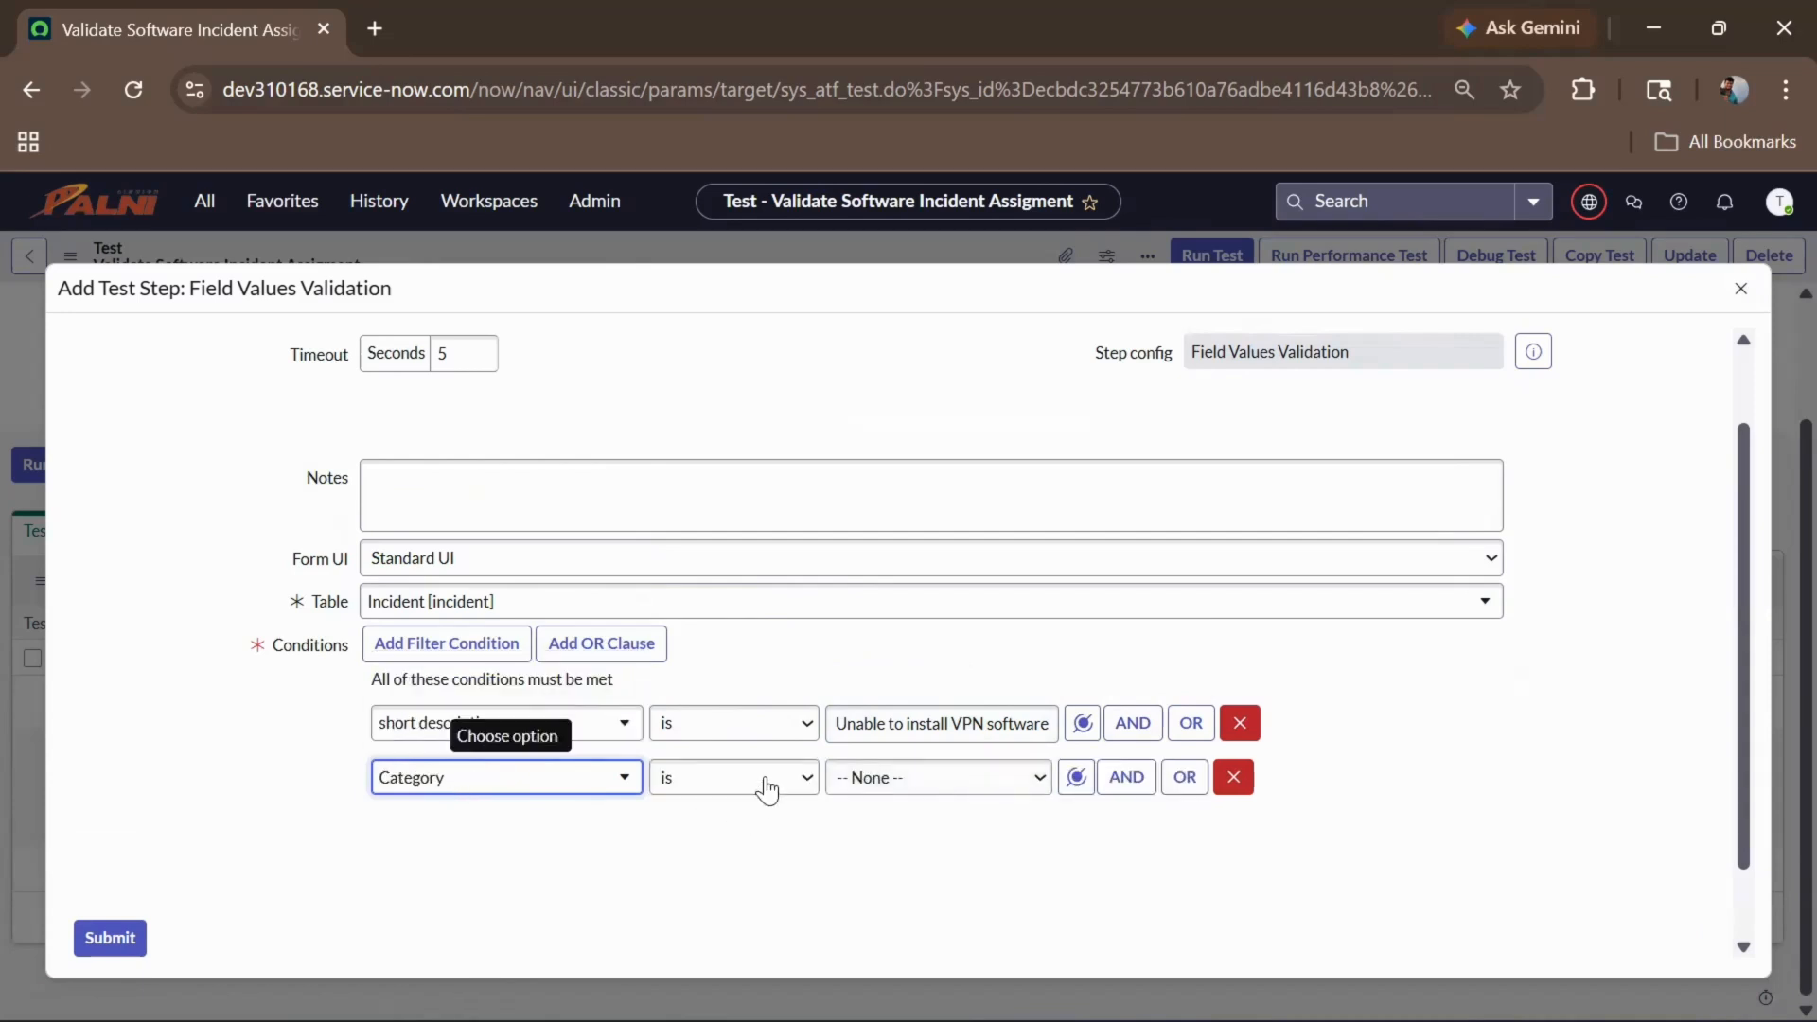
pyautogui.click(924, 777)
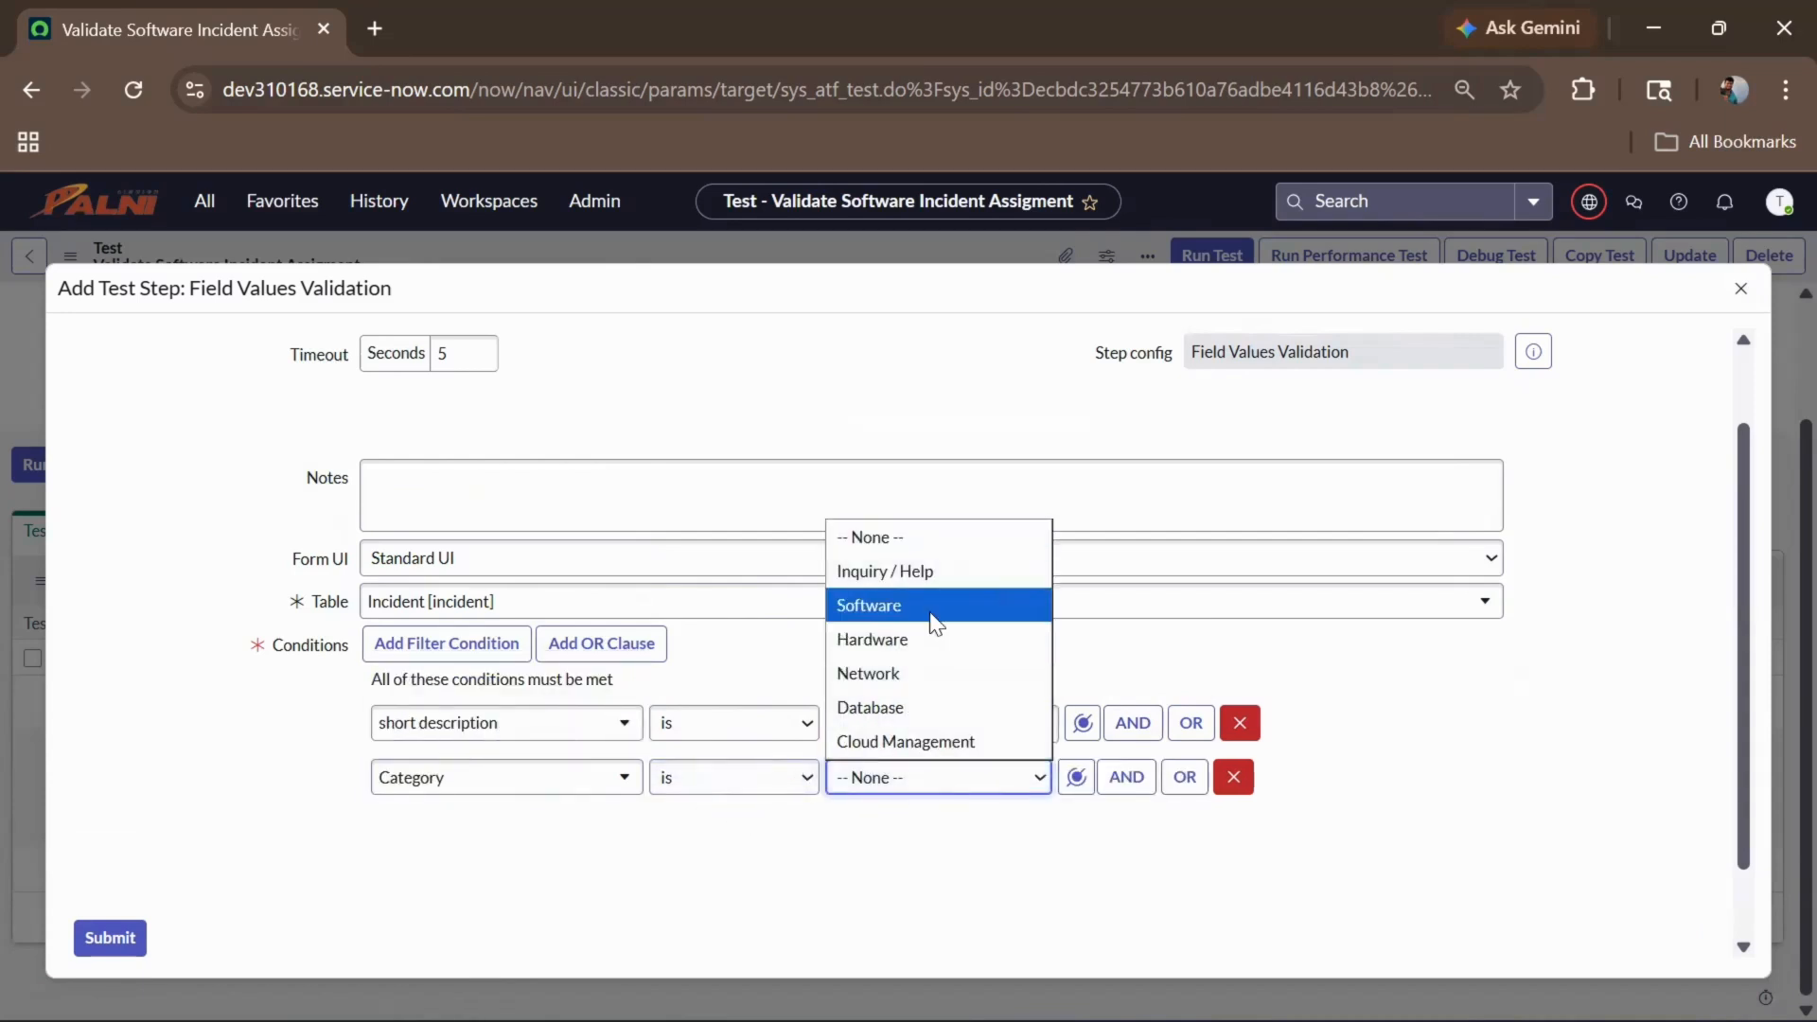
pyautogui.click(932, 606)
# Step: Add a third validation condition requiring that Assignment group is Software
pyautogui.click(1126, 777)
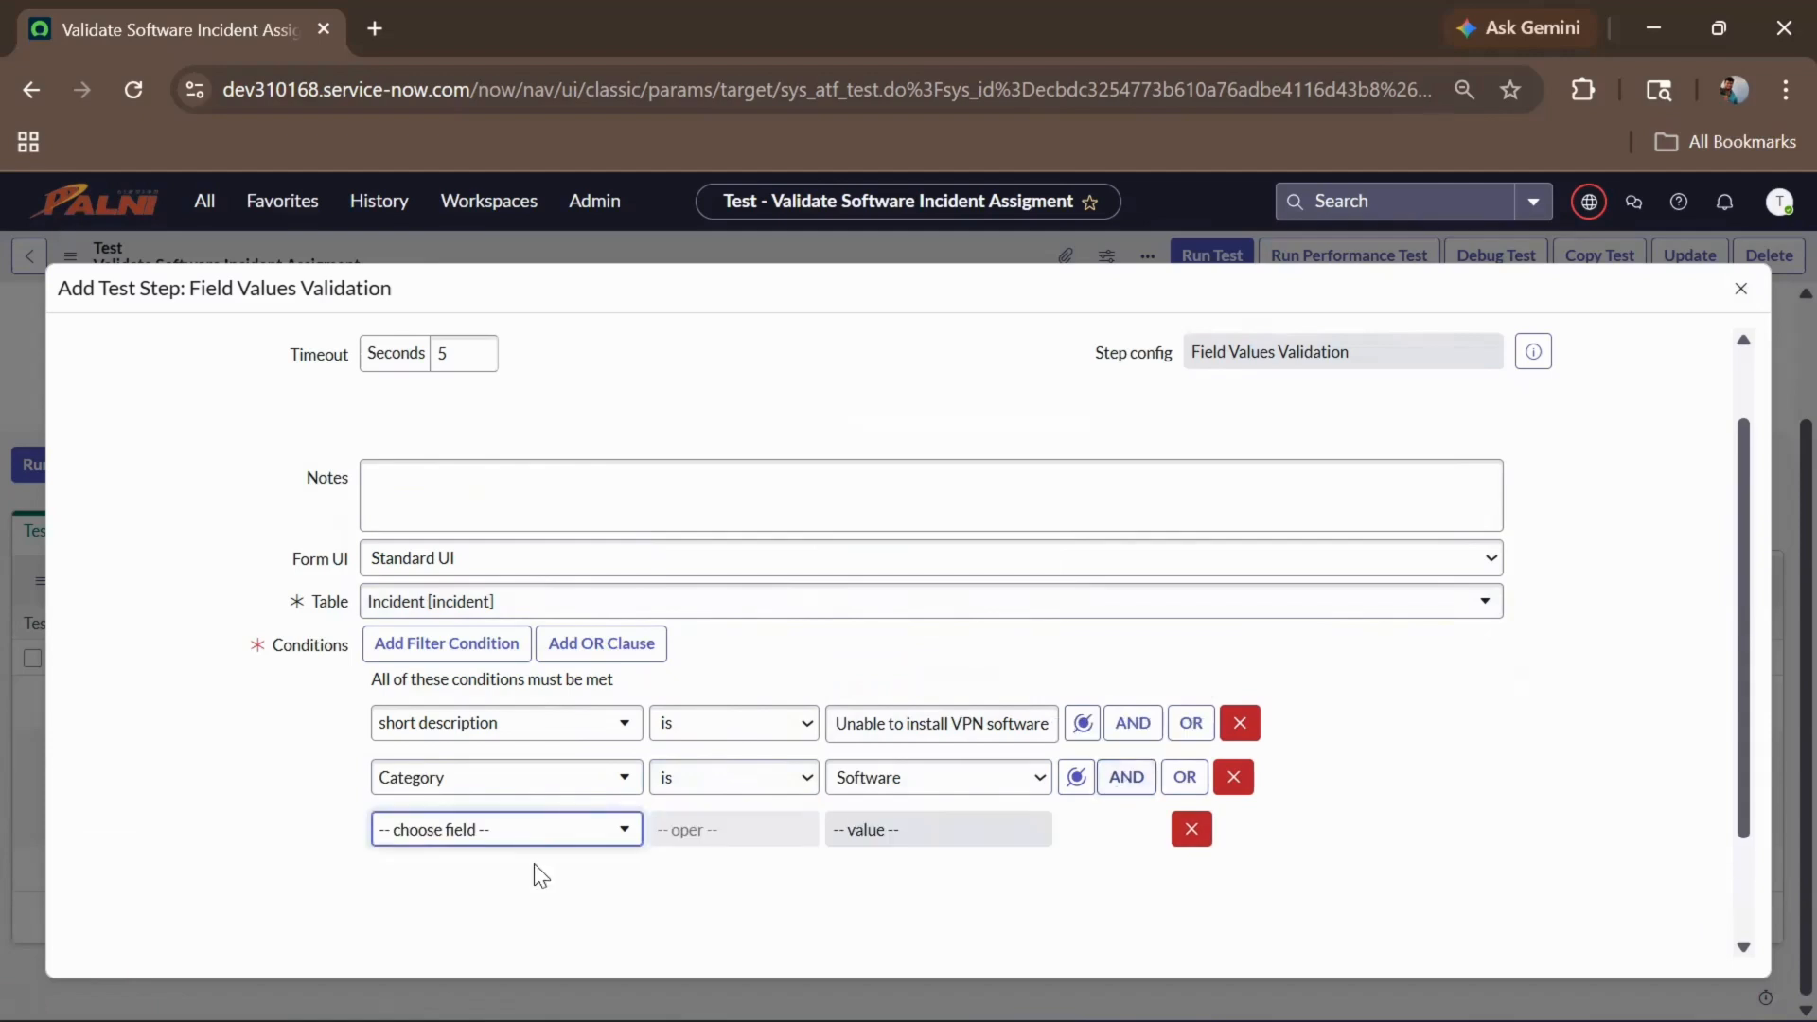
pyautogui.click(527, 847)
pyautogui.write('as')
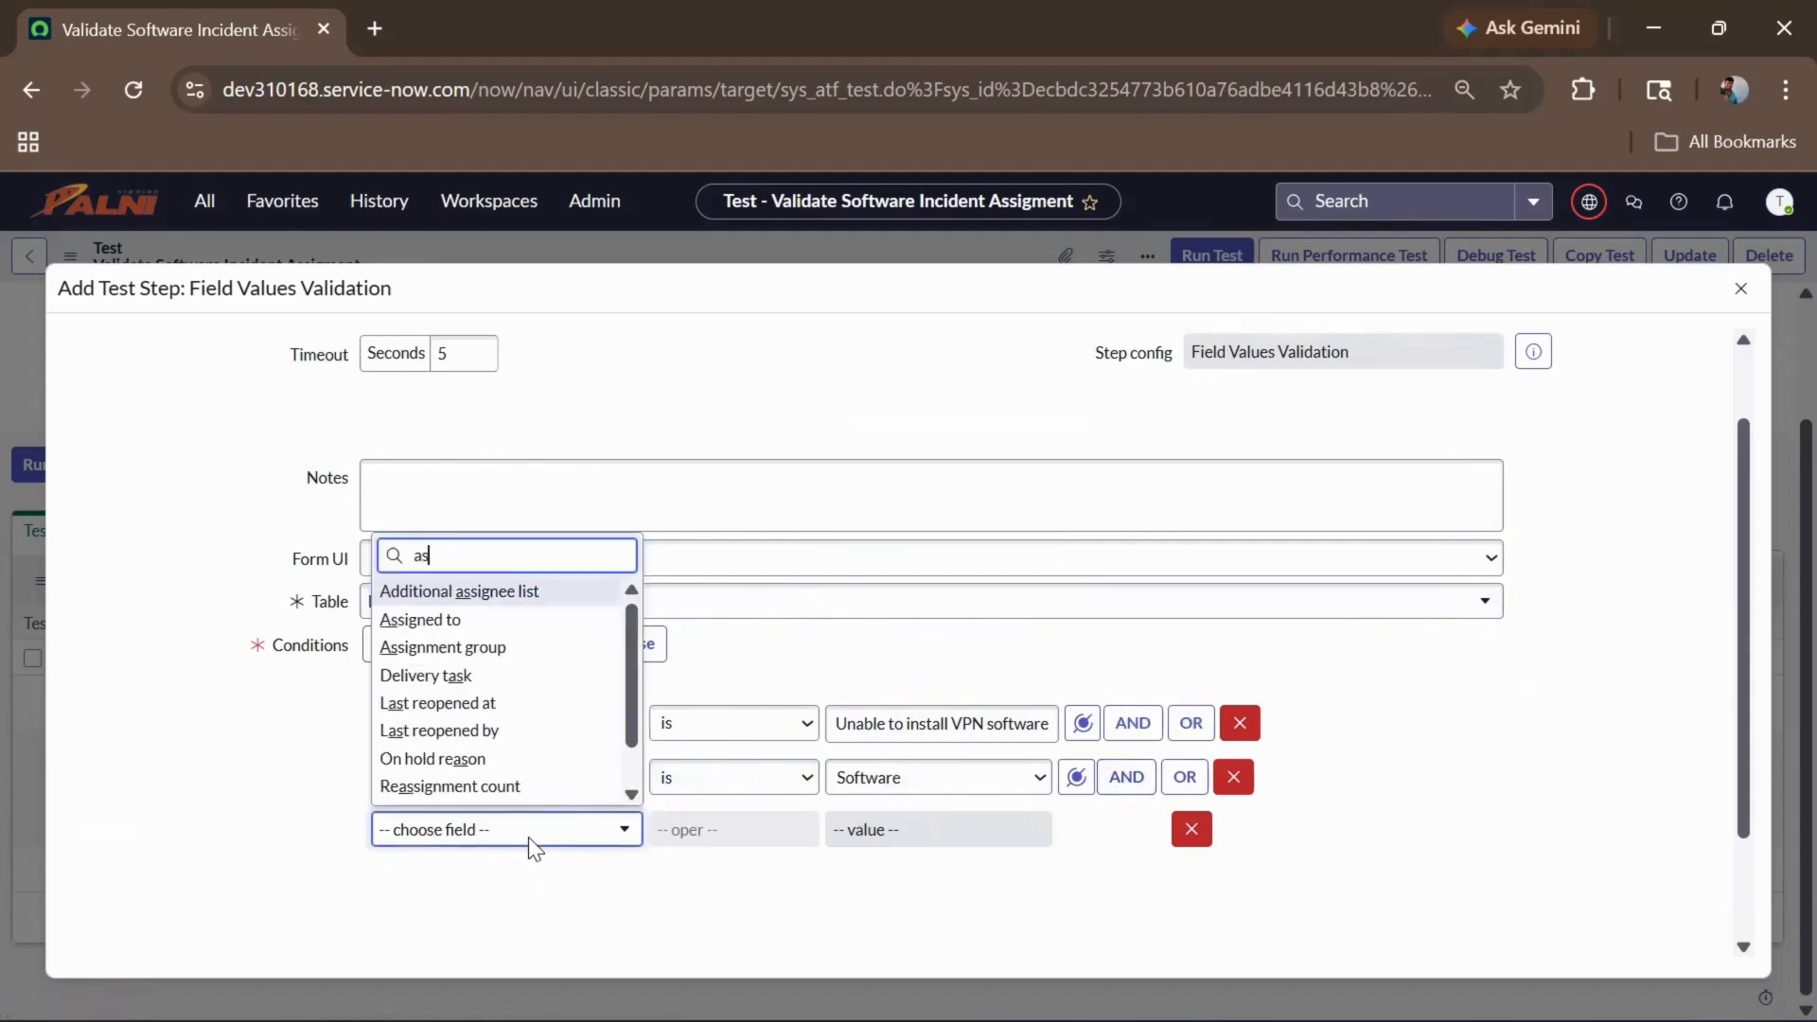
pyautogui.write('ws')
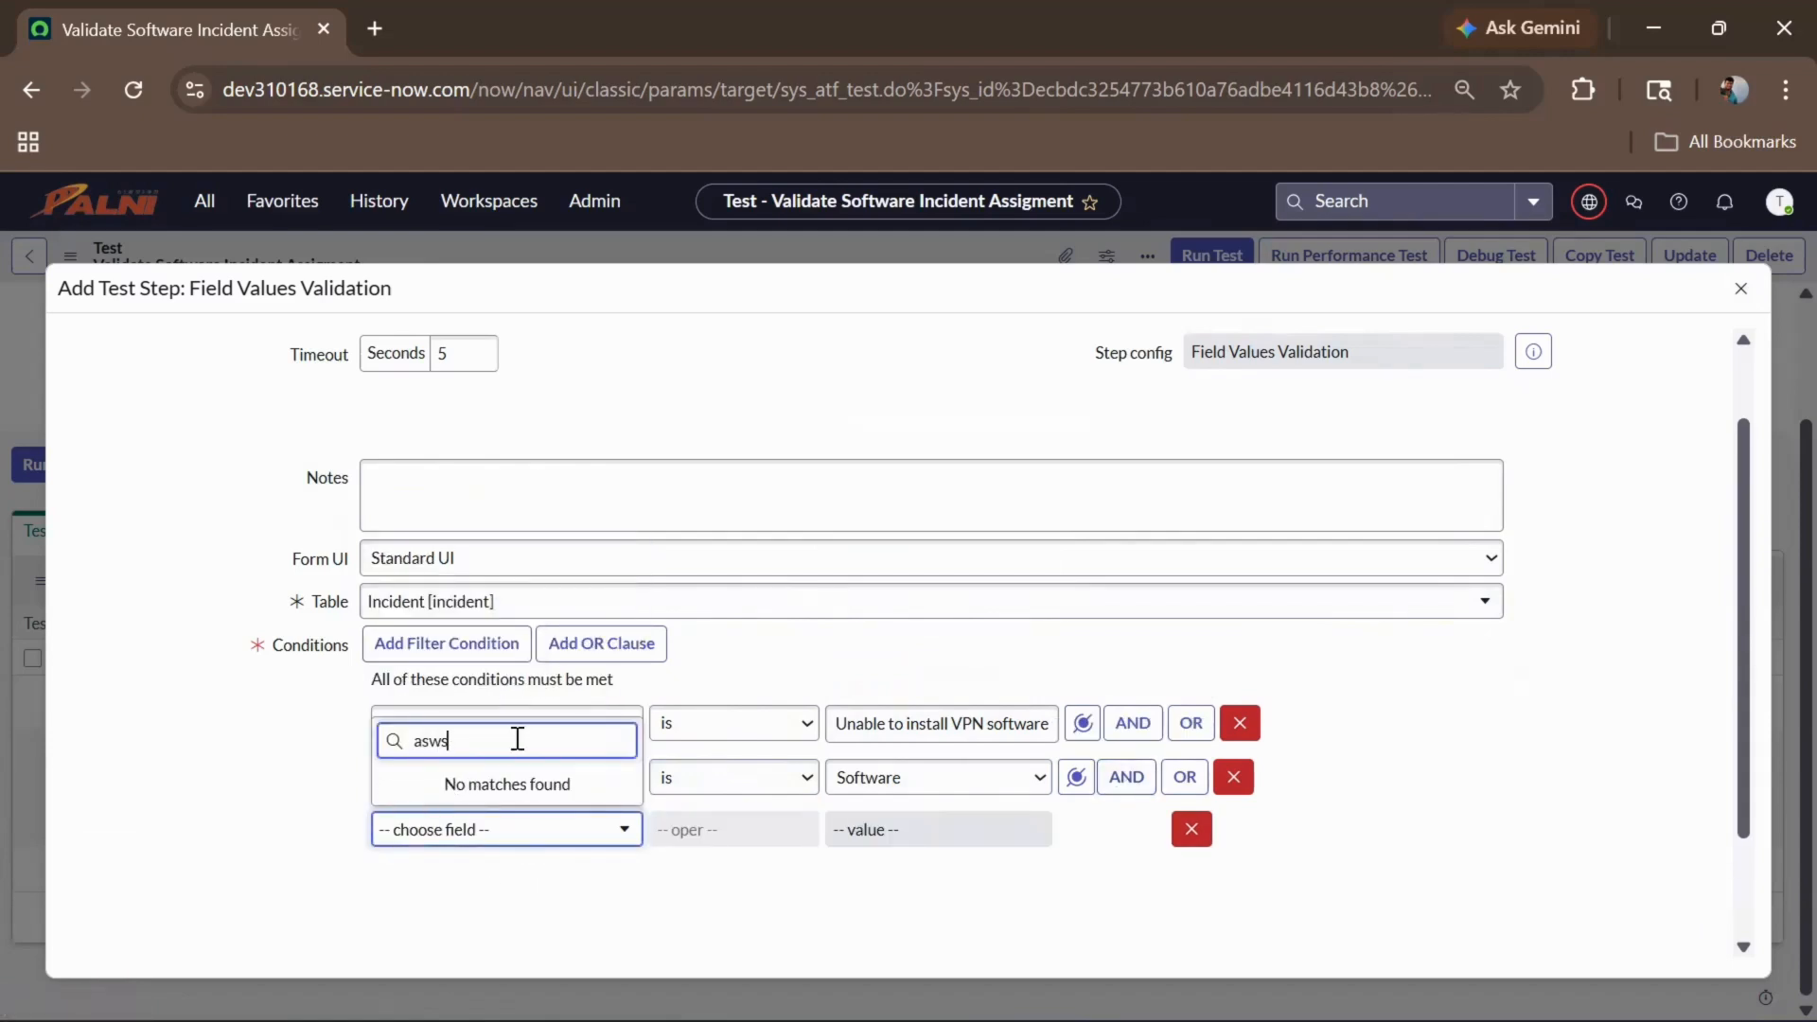
pyautogui.press('BackSpace')
pyautogui.press('BackSpace')
pyautogui.write('s')
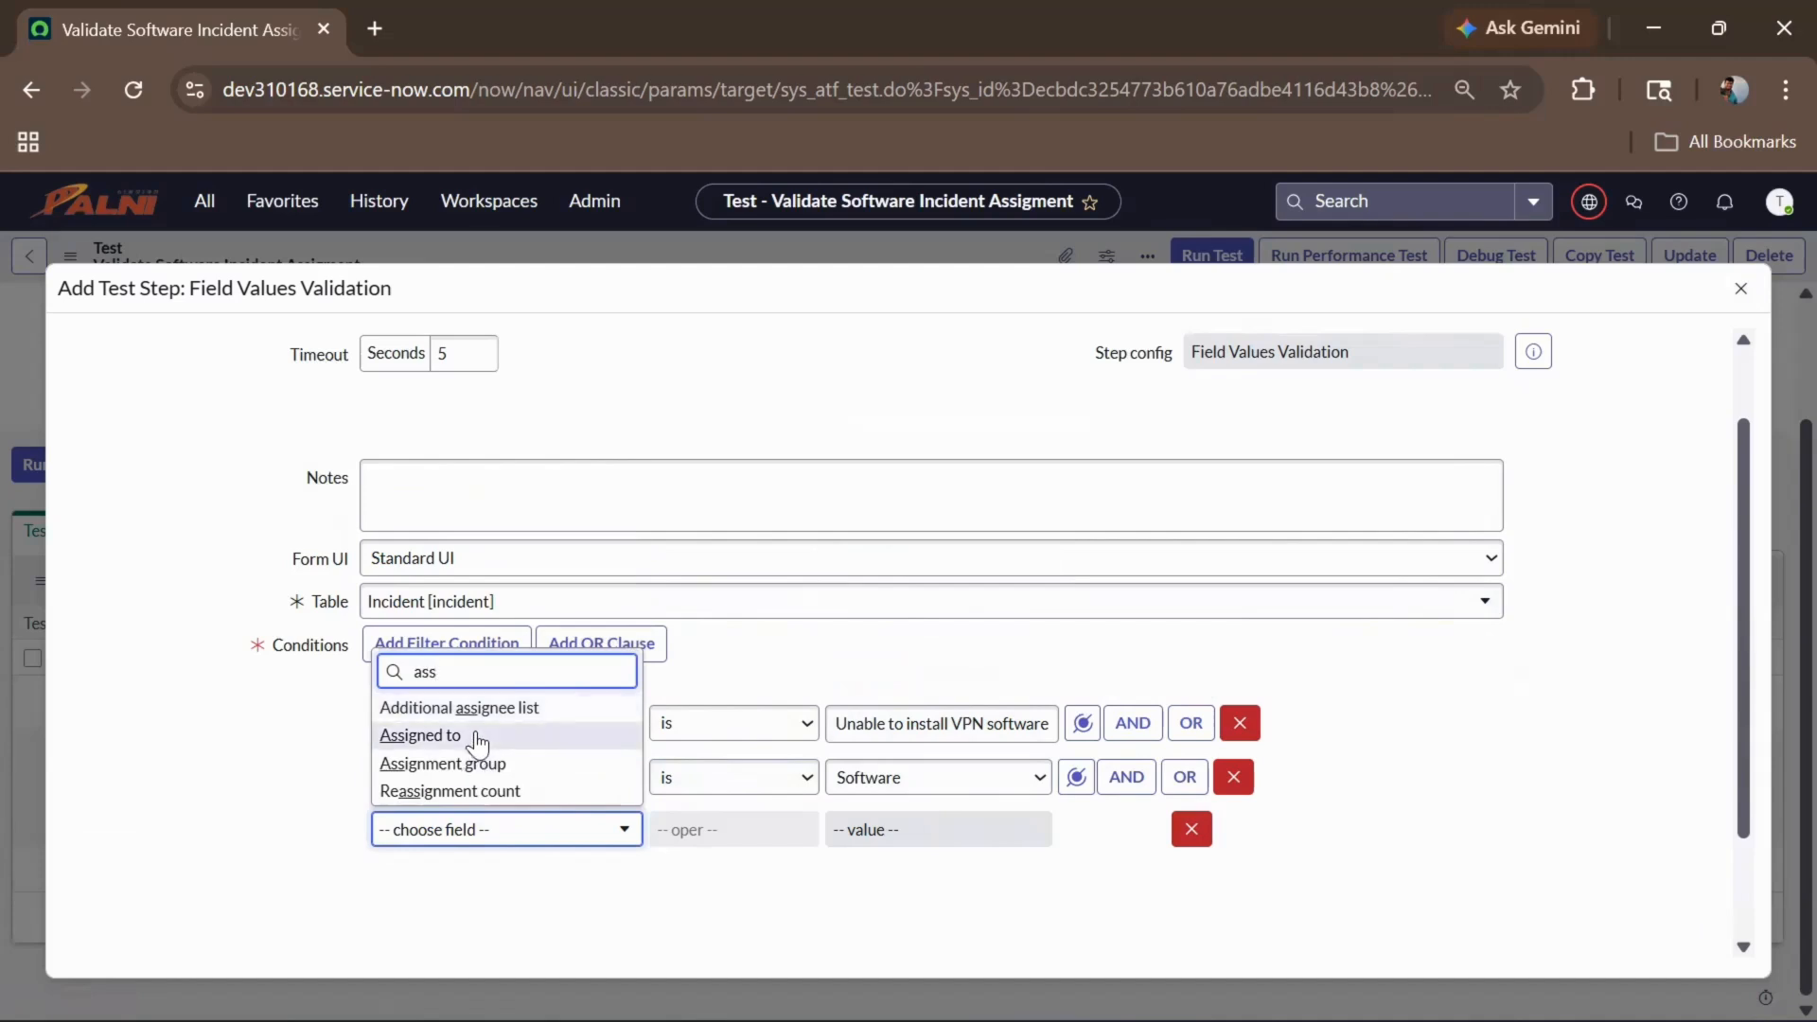
pyautogui.click(486, 762)
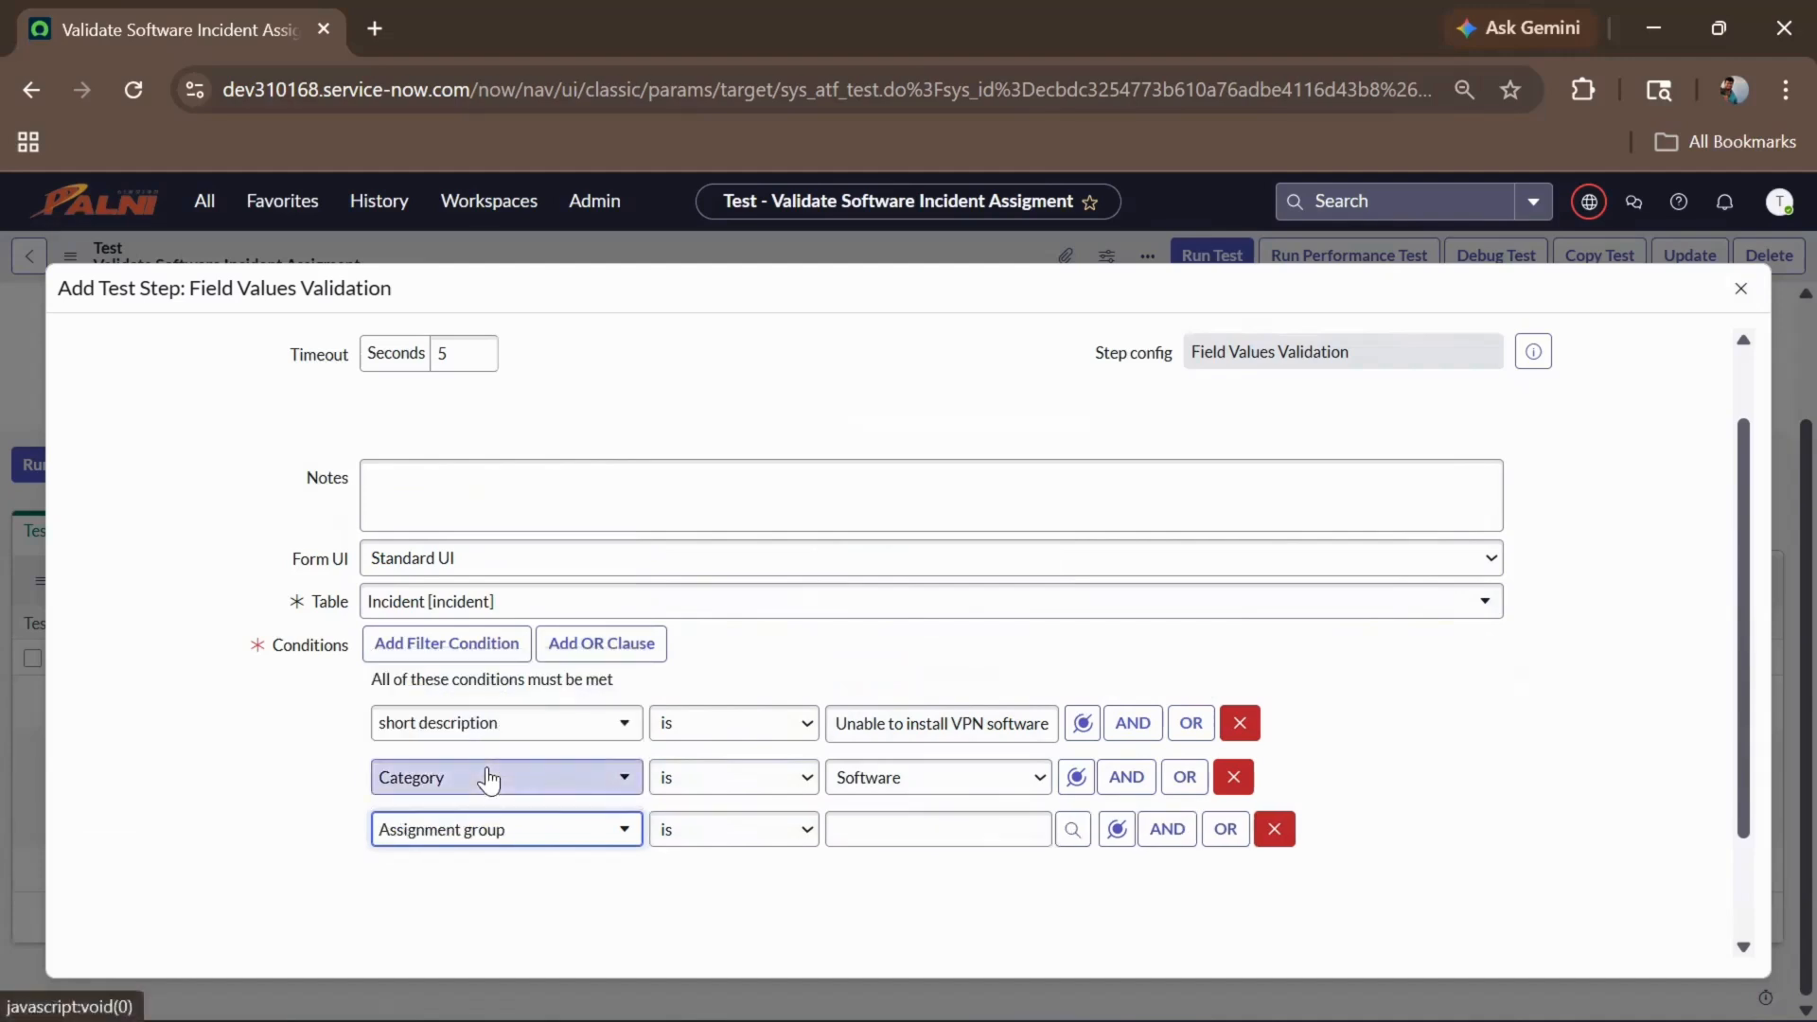
pyautogui.click(877, 831)
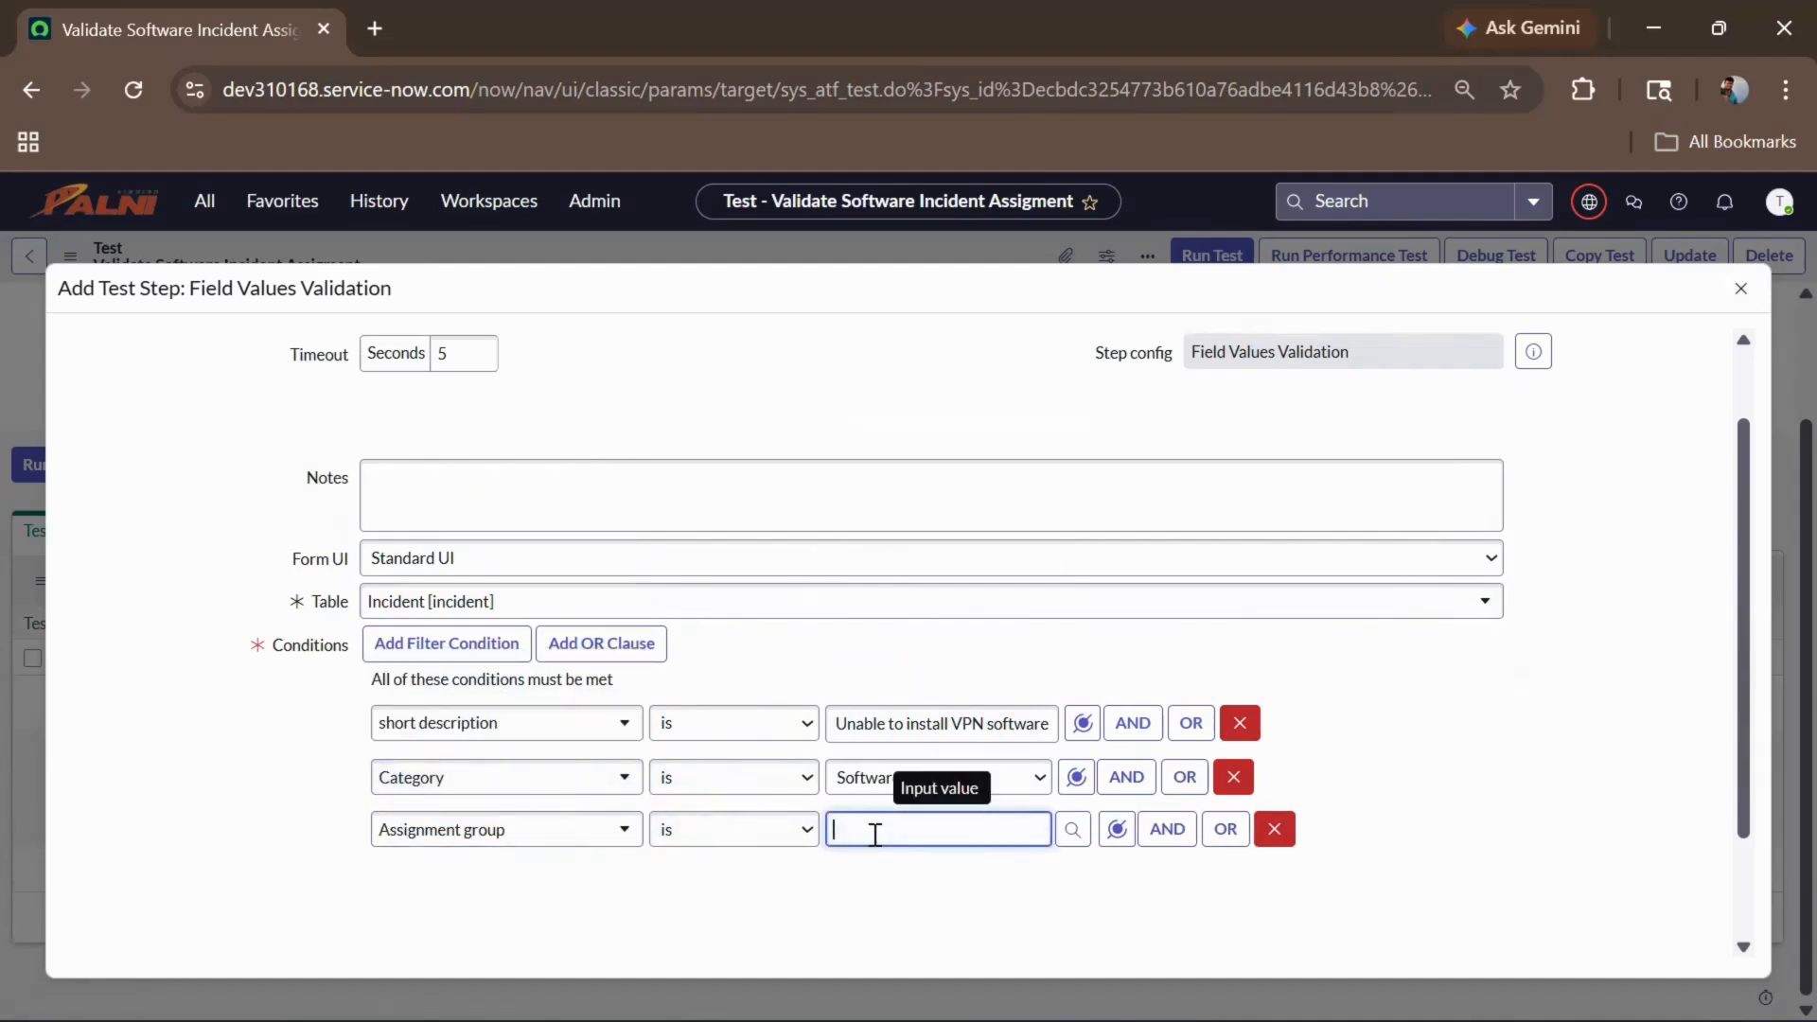
pyautogui.write('Sof')
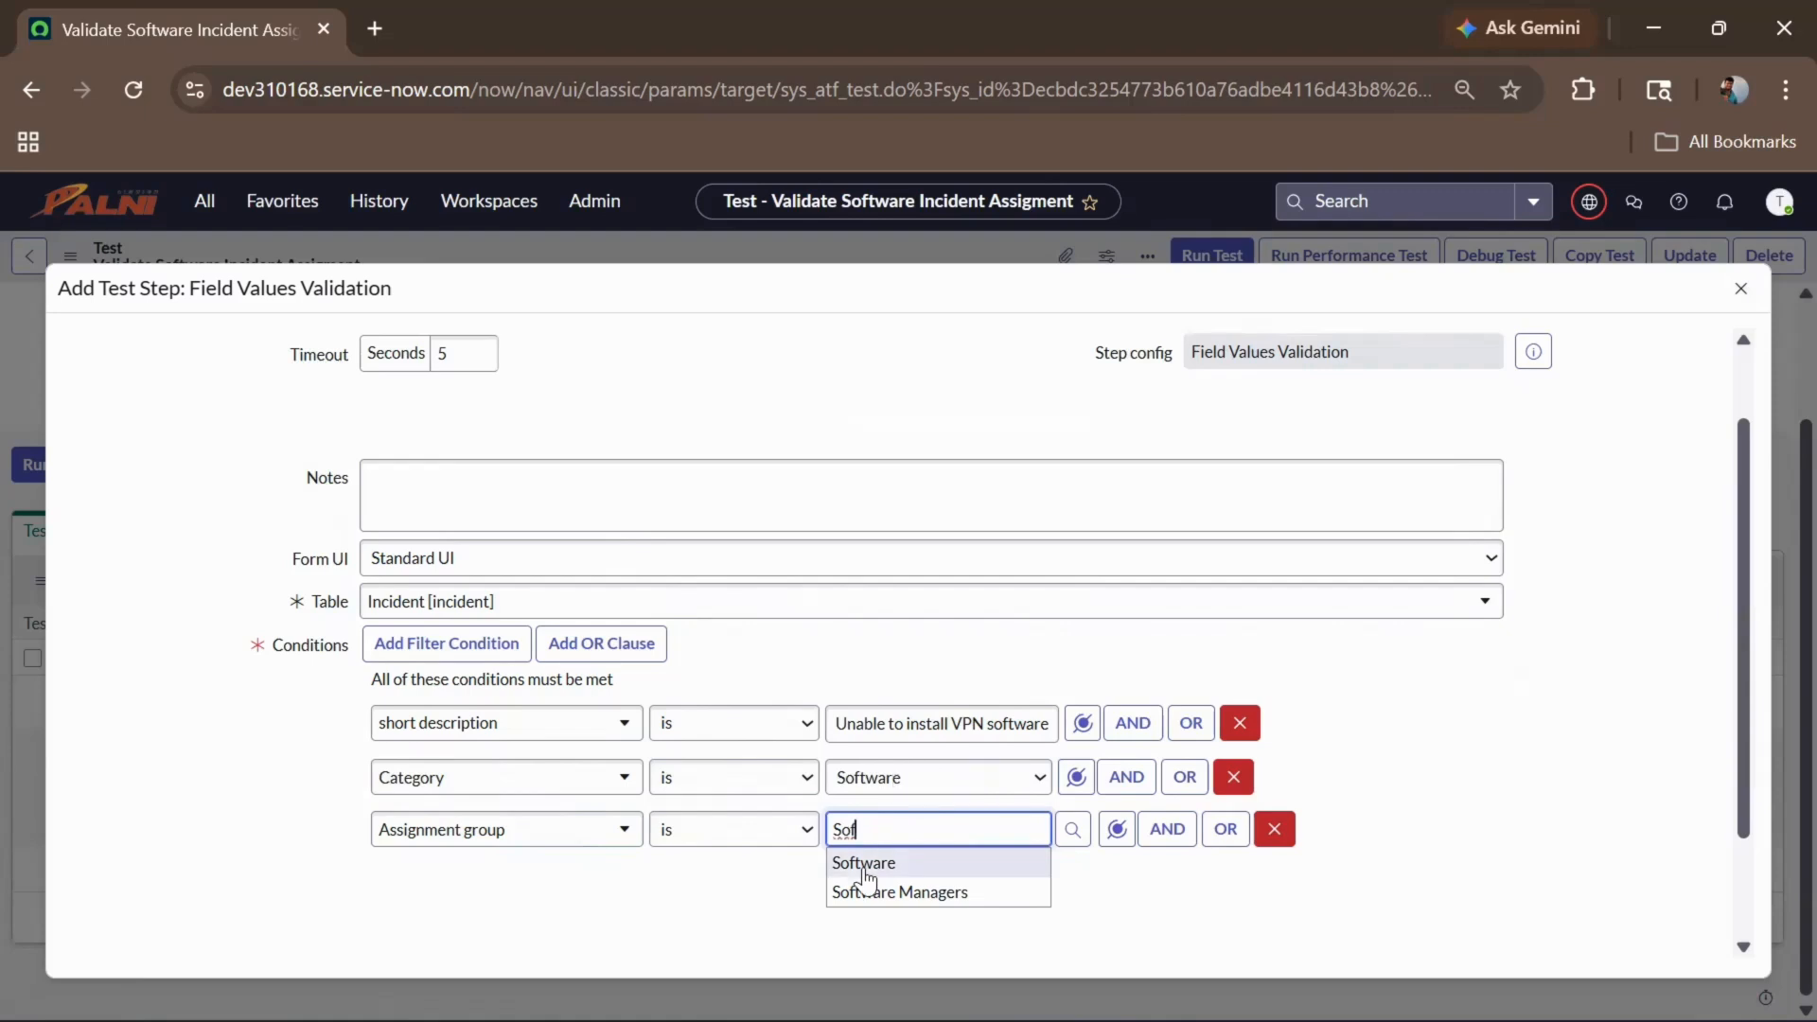
pyautogui.click(864, 864)
# Step: Add an Assigned to condition with the assignee's name and submit the Field Values Validation step
pyautogui.click(1167, 829)
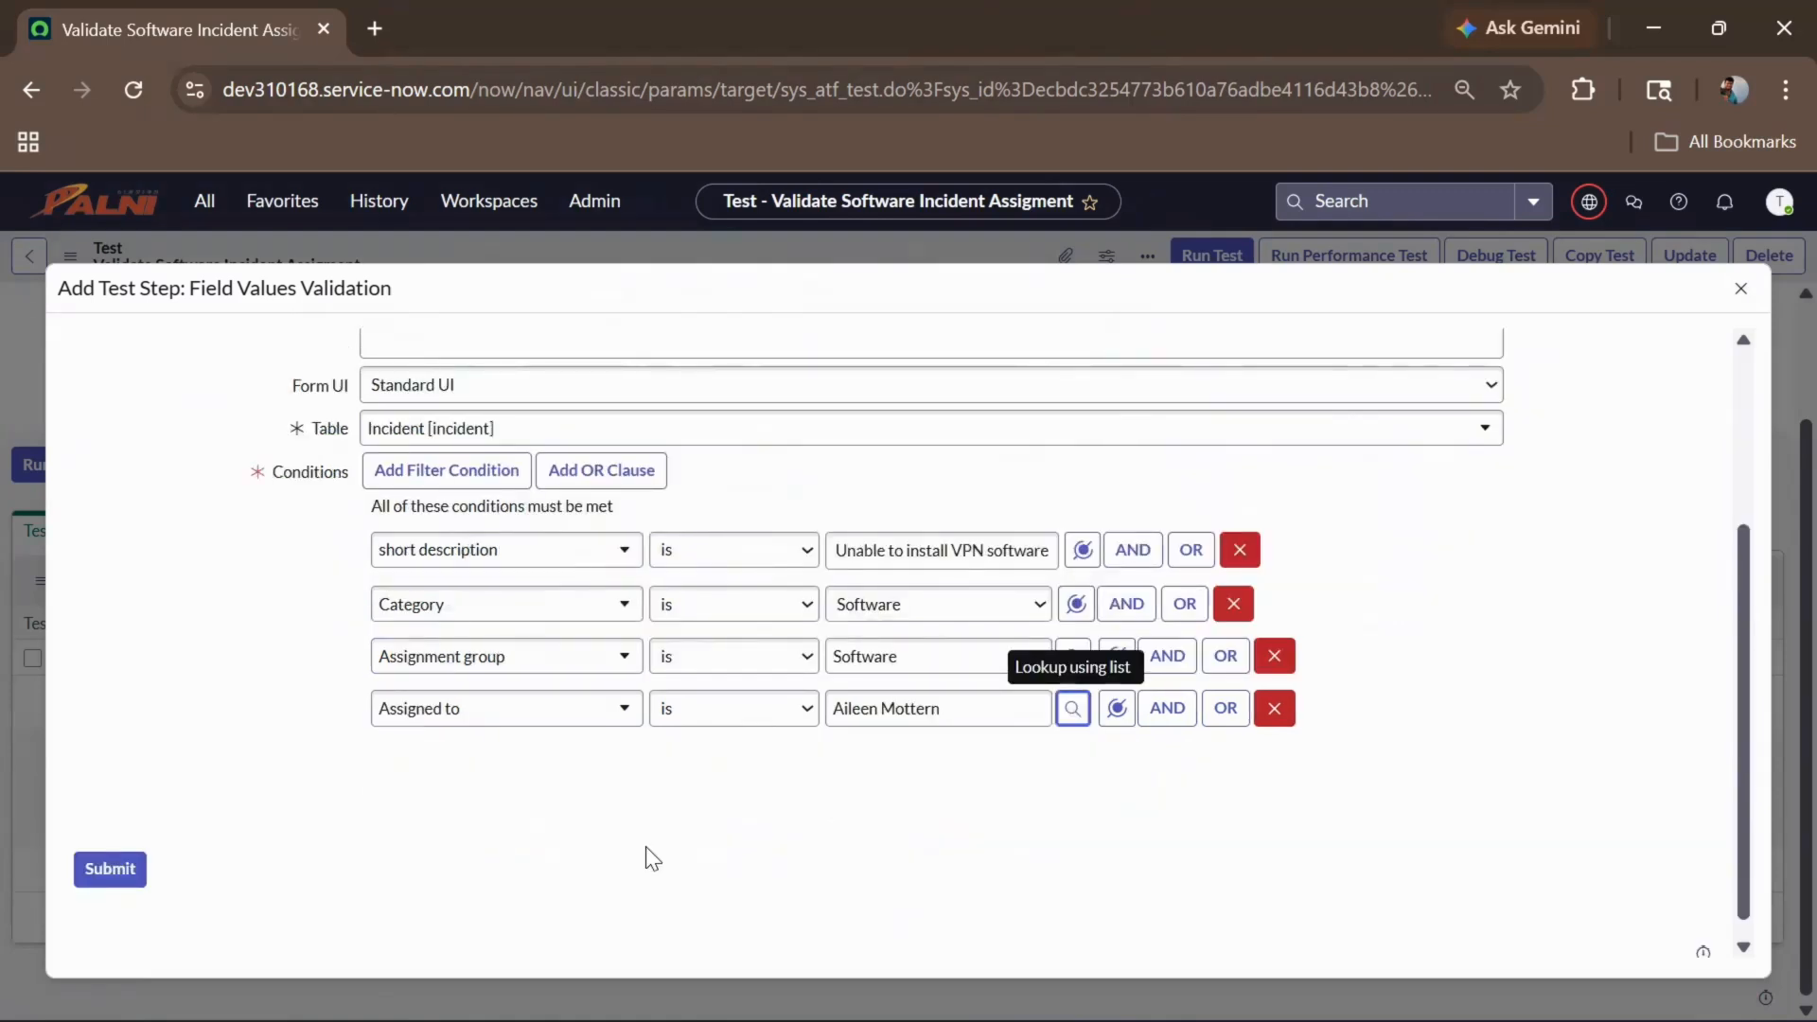
pyautogui.click(142, 870)
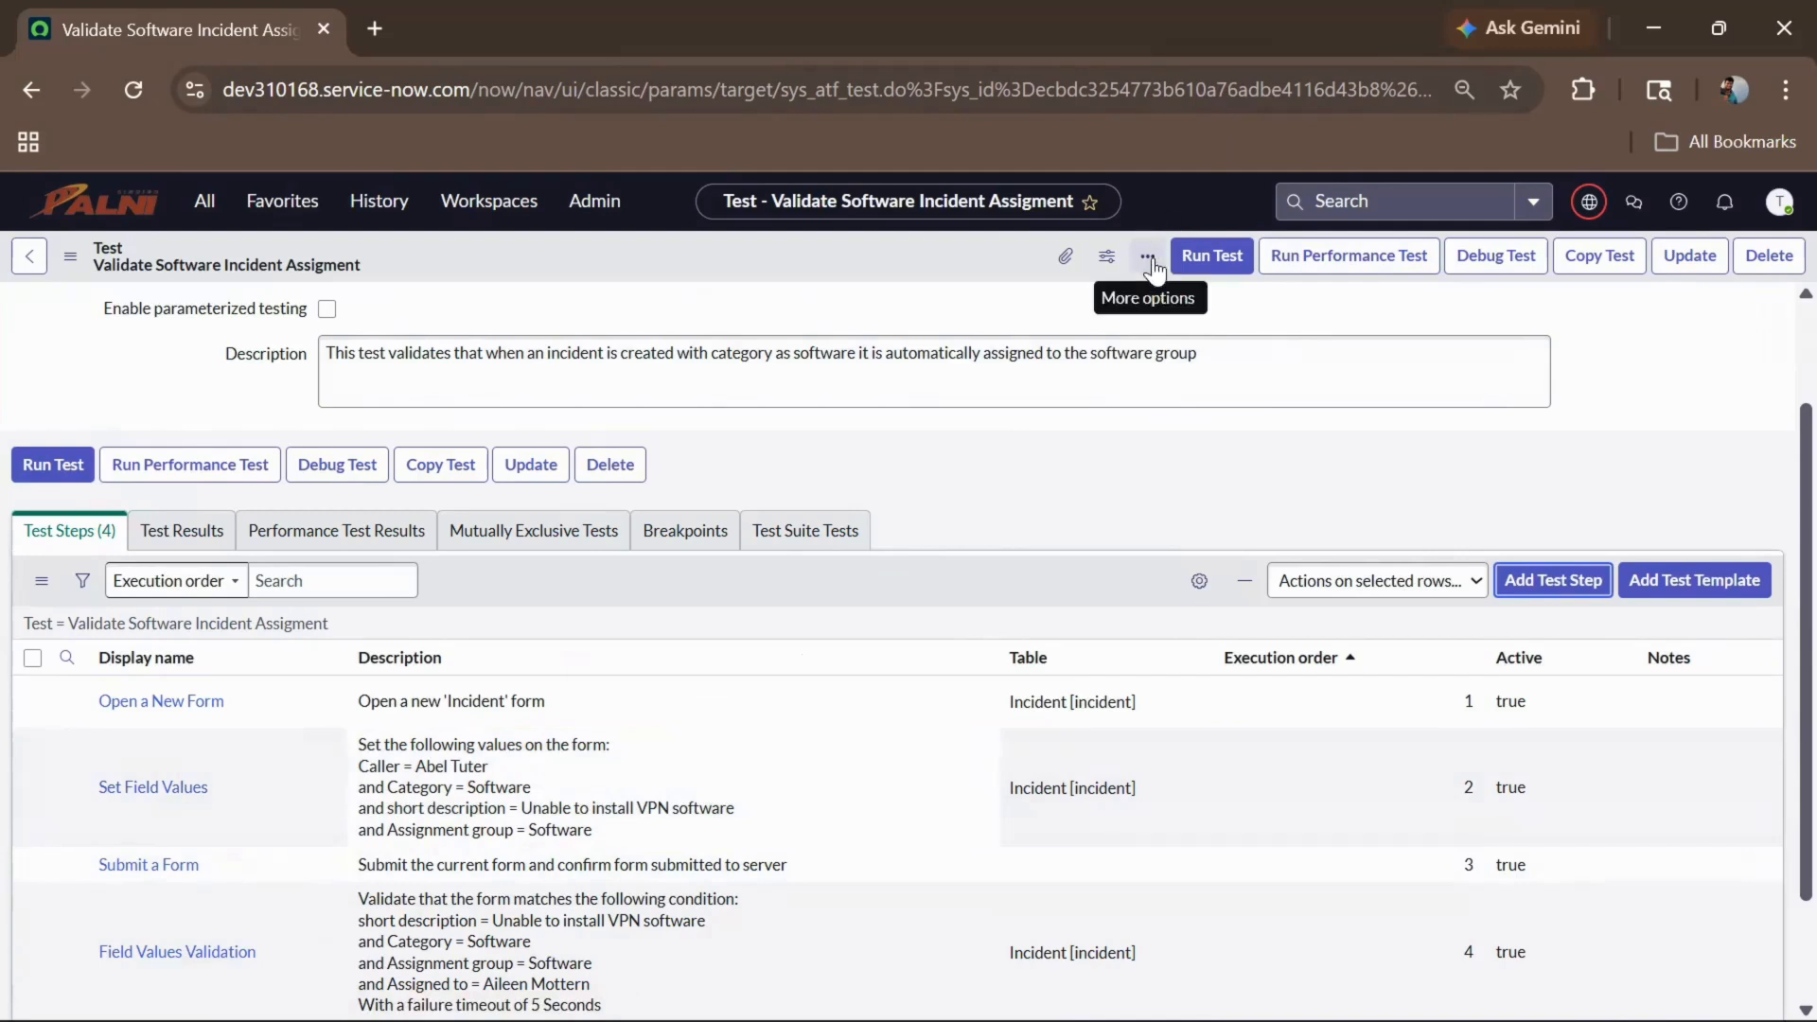
# Step: Run the test with a new test runner and return to the test record's browser tab to check the run
pyautogui.scroll(2, 1213, 260)
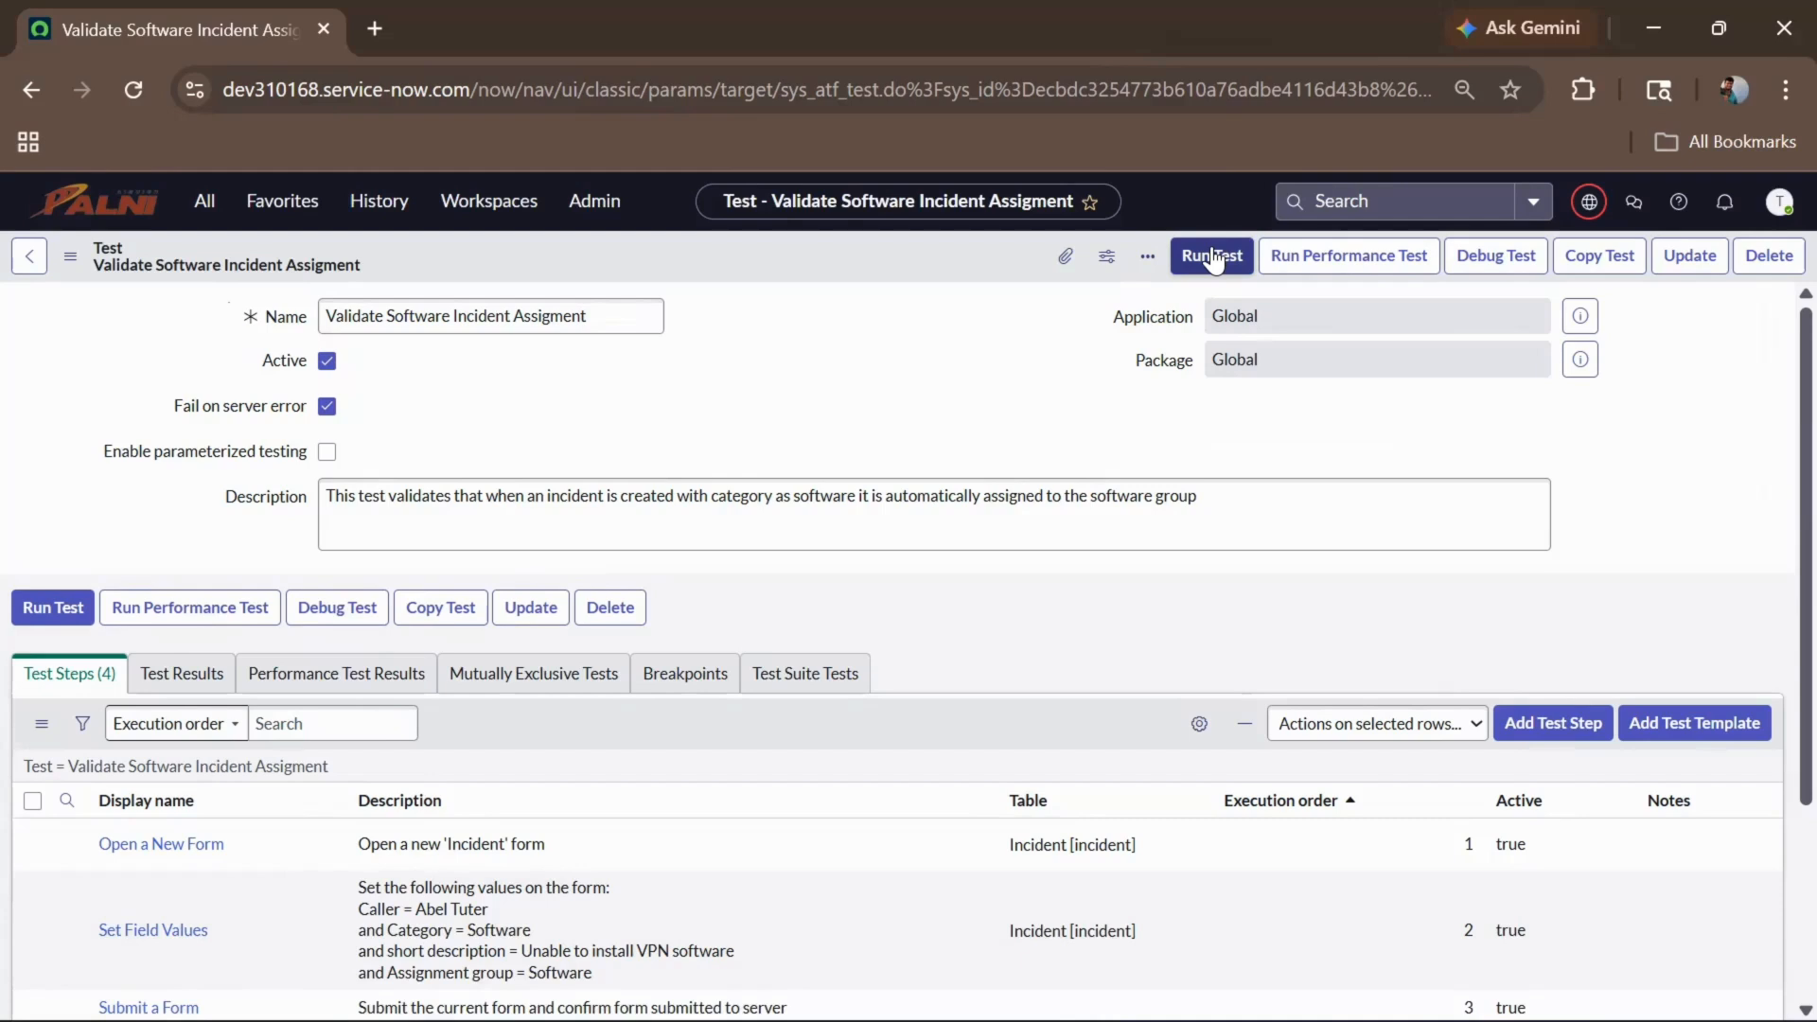
pyautogui.click(1213, 257)
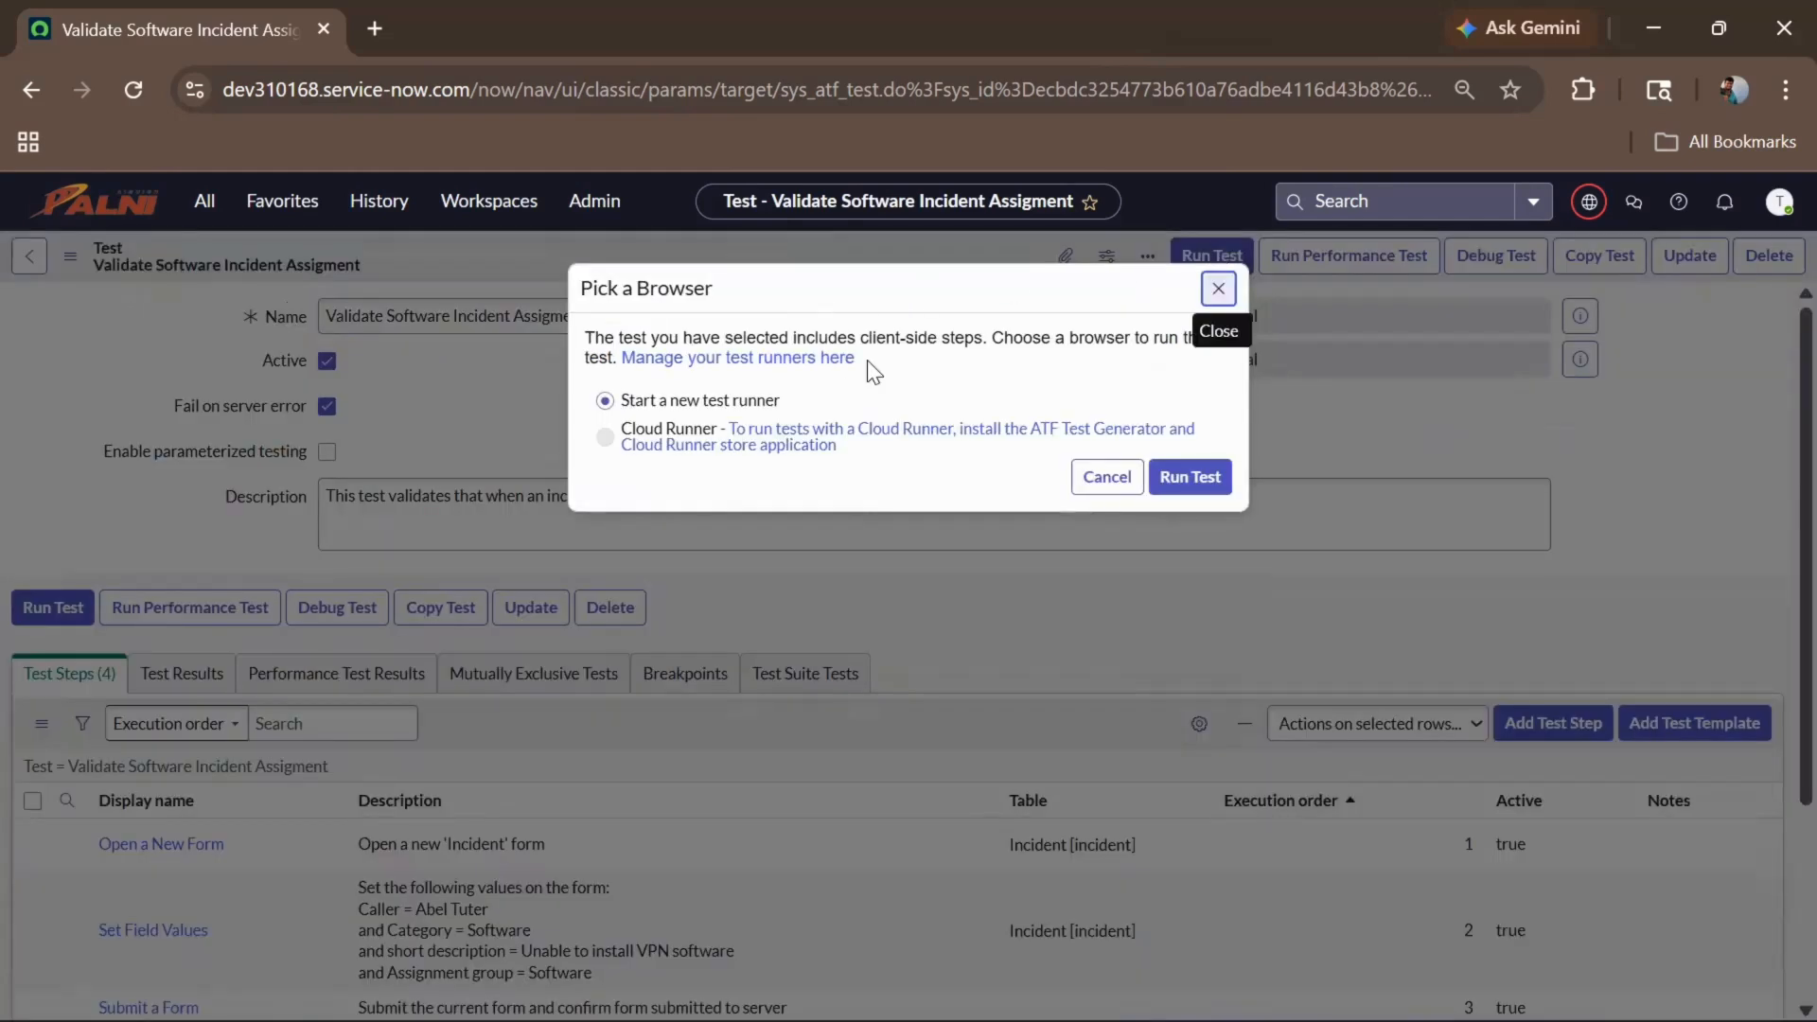
pyautogui.click(1187, 478)
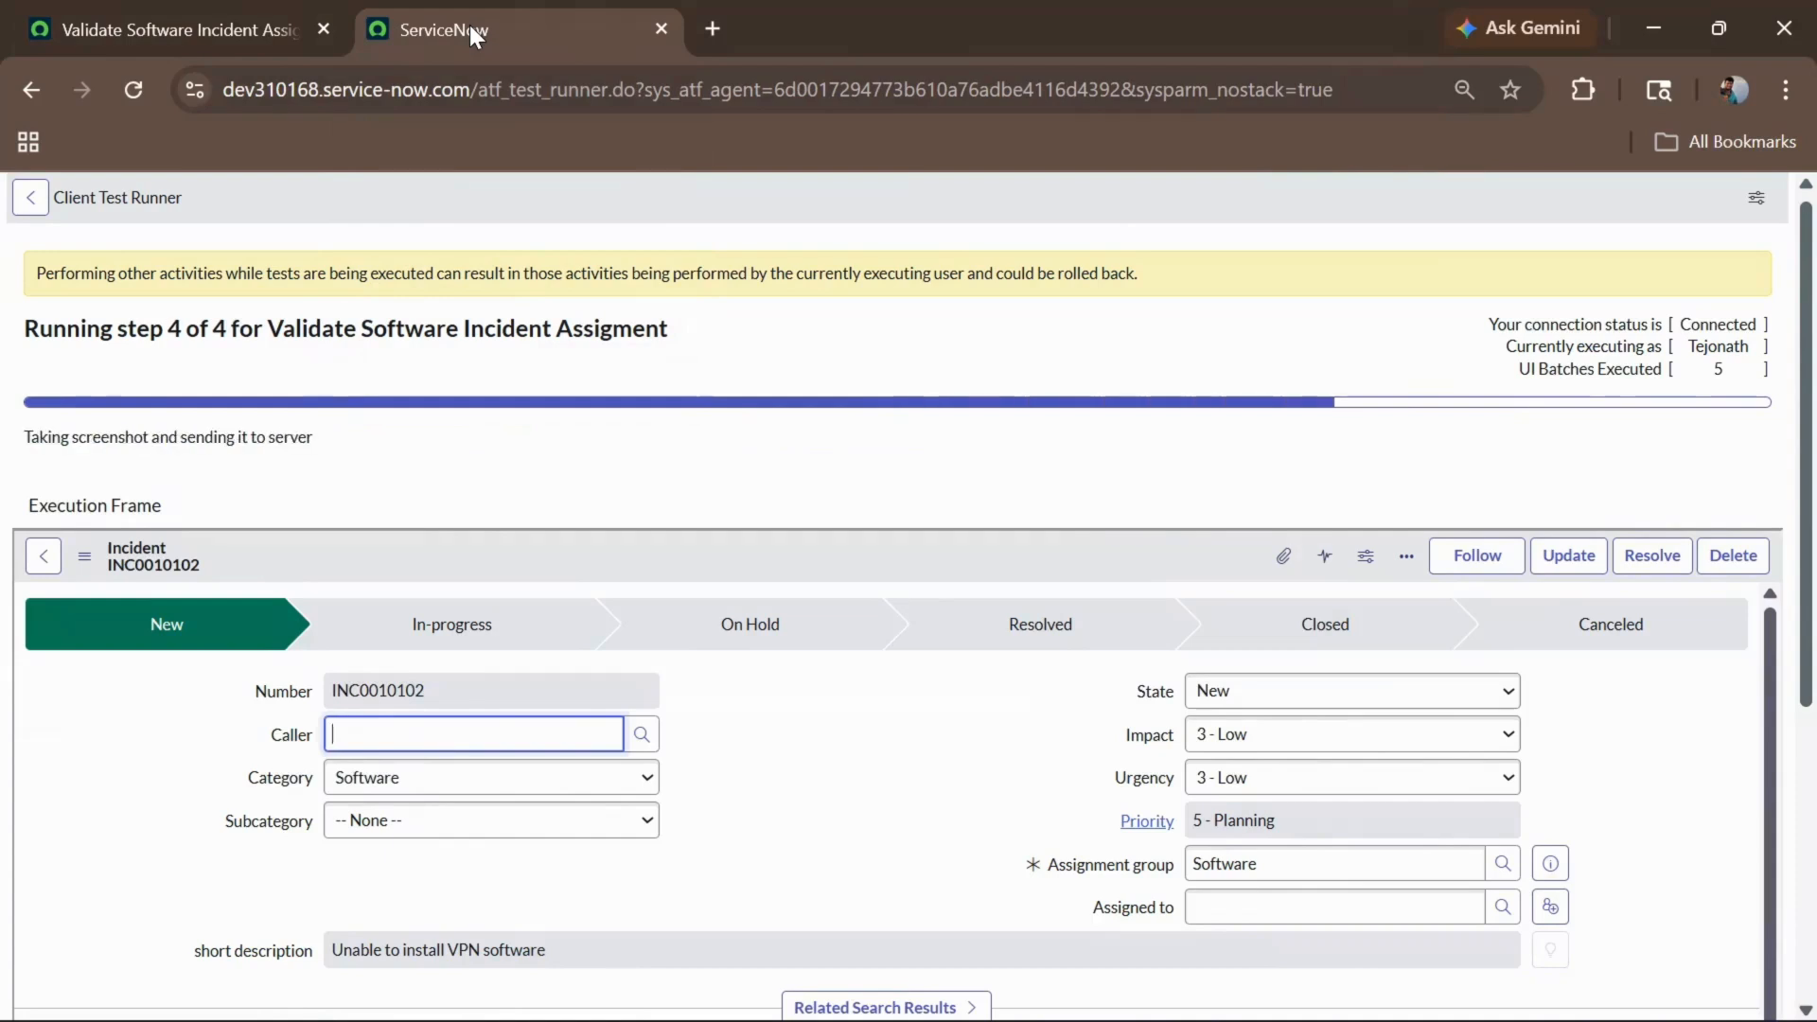
pyautogui.click(180, 35)
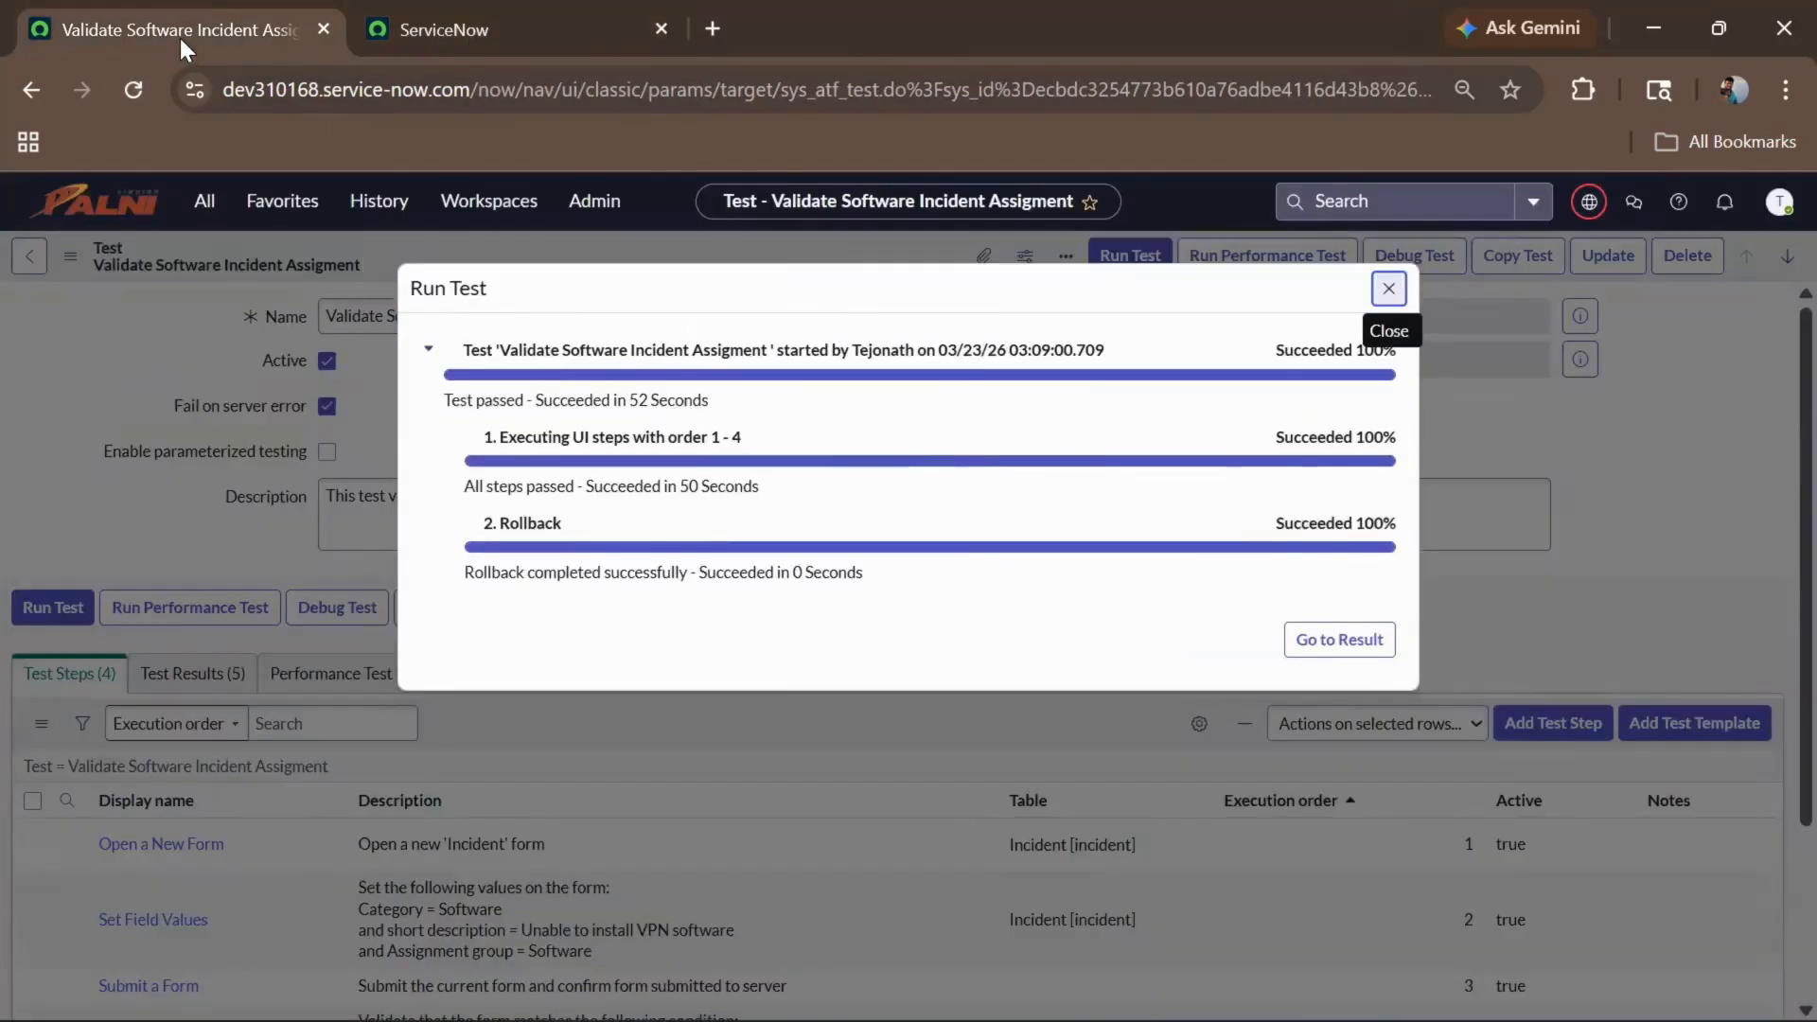